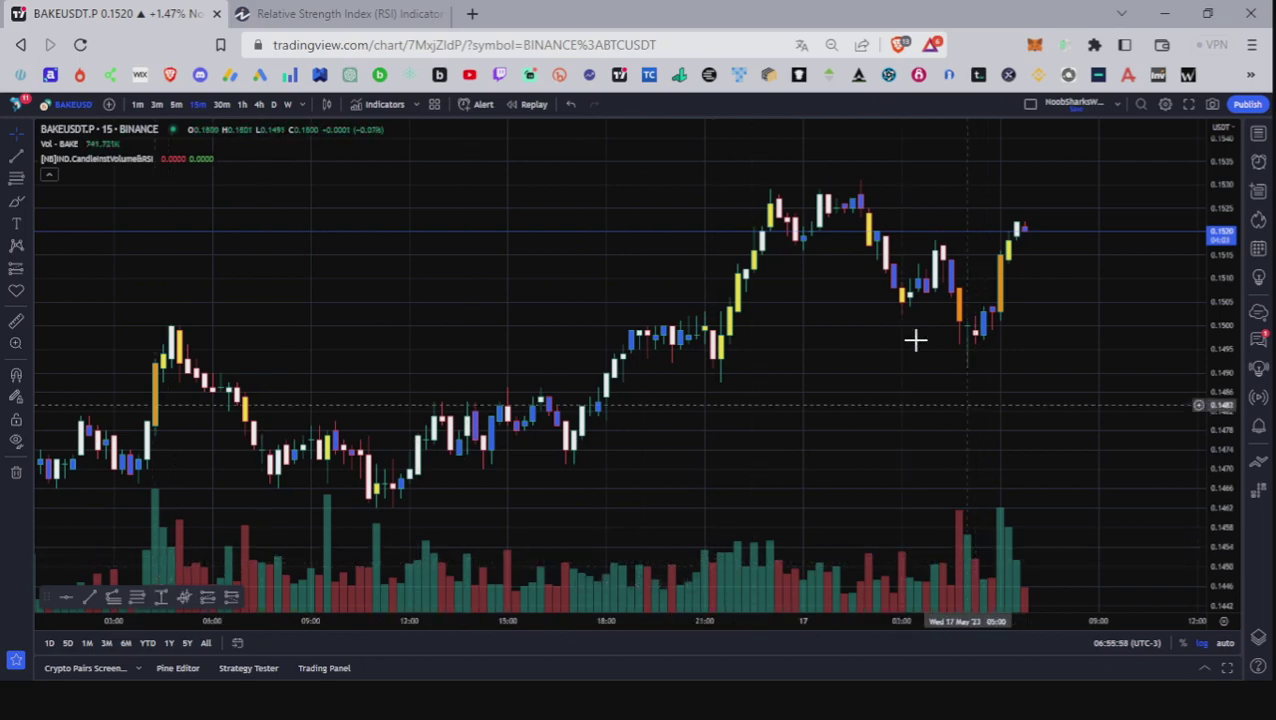
- Zoom out and pan the BAKEUSDT chart back to the 15–16 May candles
mouse_move(838, 386)
left_mouse_down()
mouse_move(860, 356)
mouse_move(863, 387)
left_mouse_up()
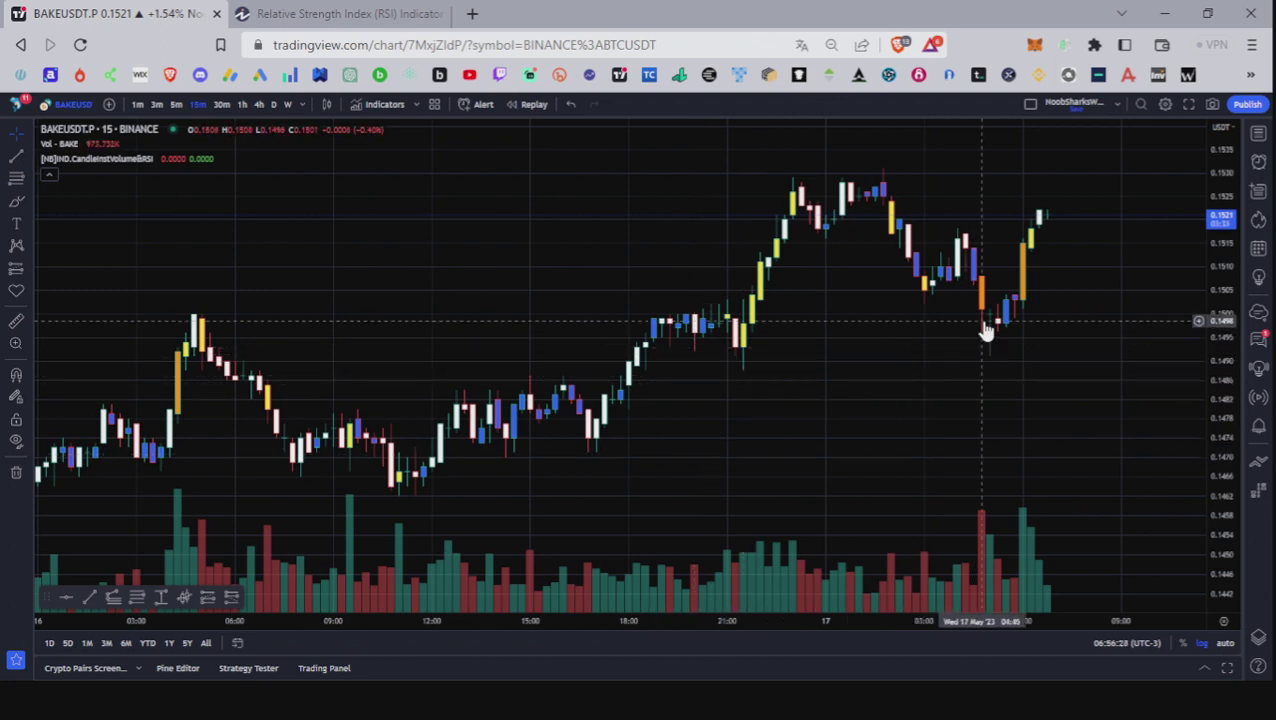
scroll(958, 322, "down", 5)
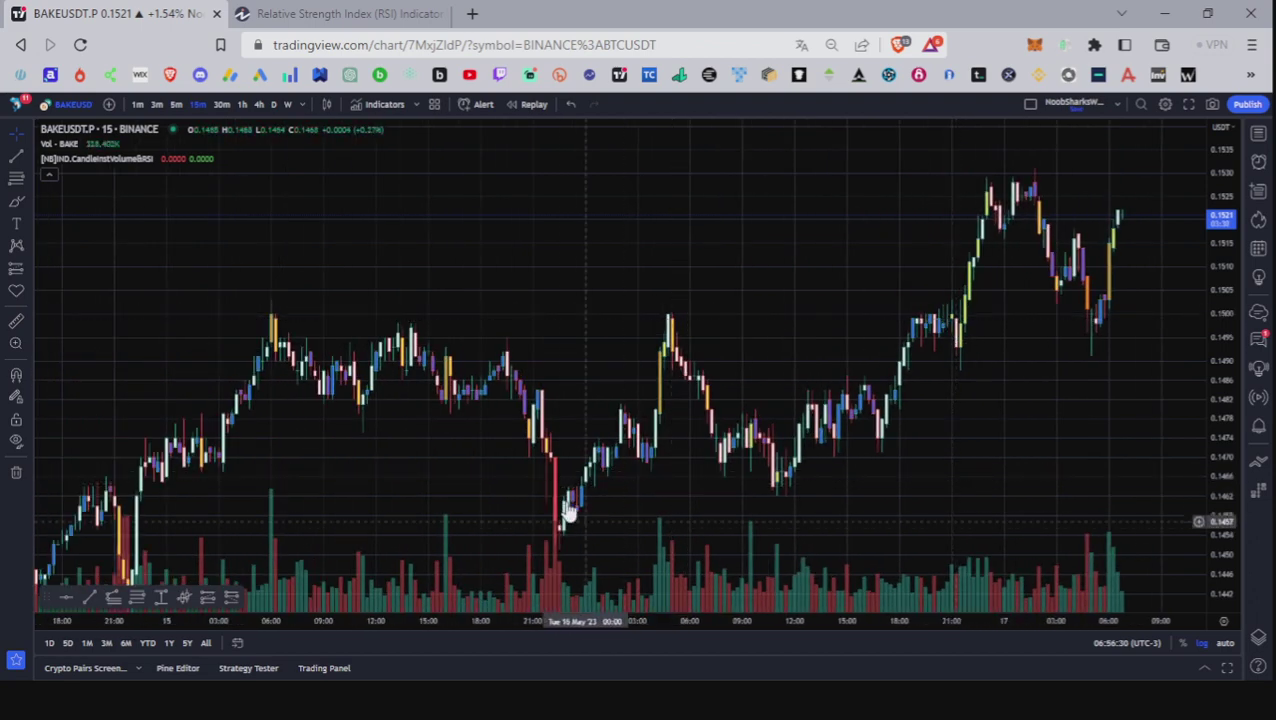
left_click_drag(578, 393, 564, 328)
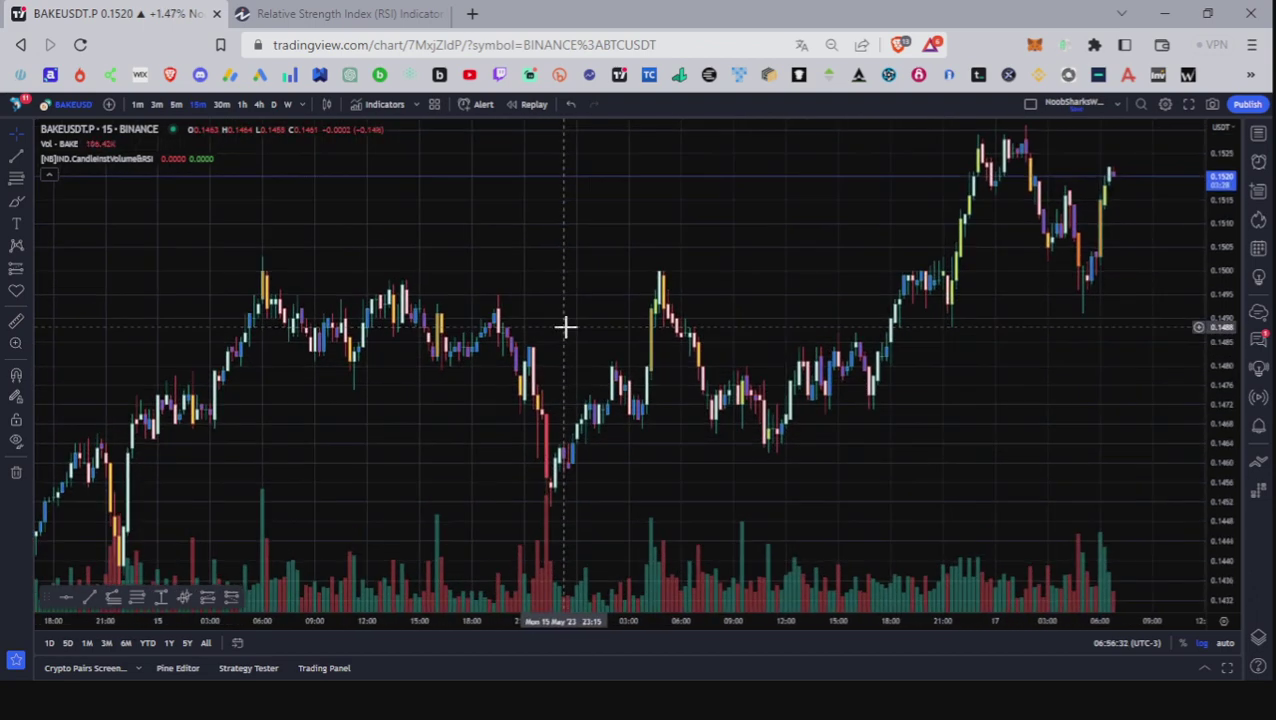
left_click_drag(955, 419, 852, 413)
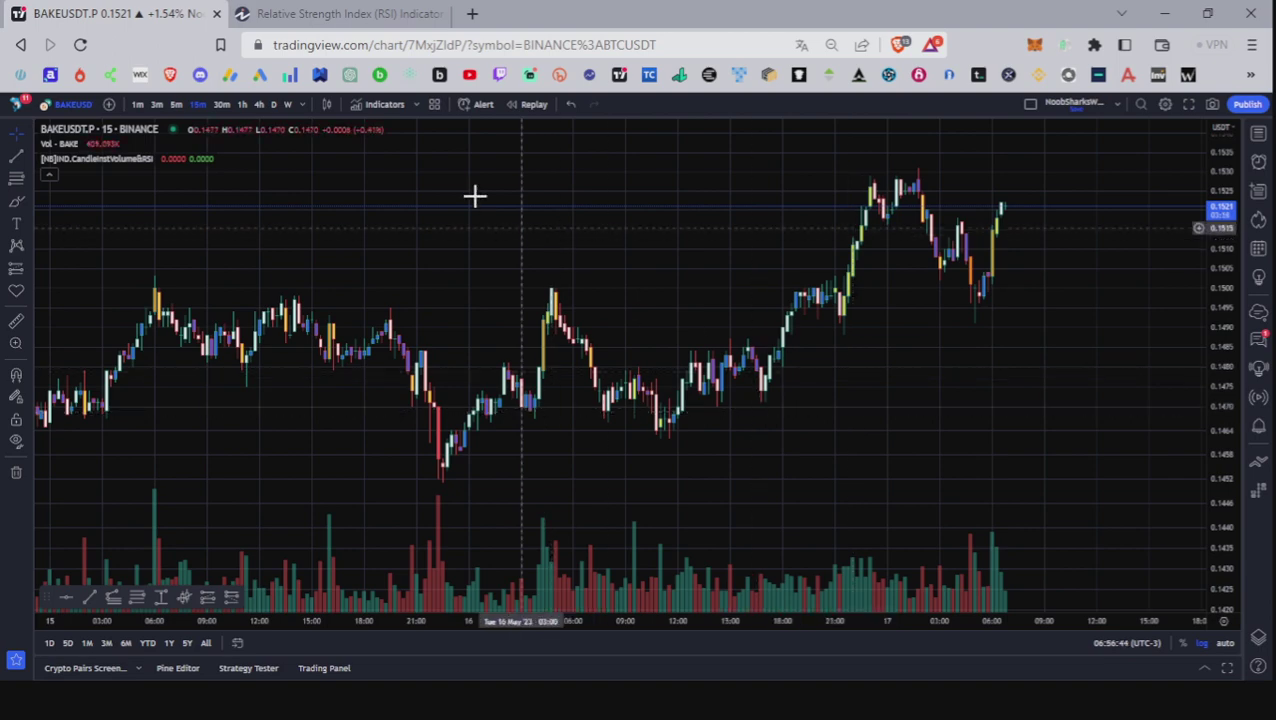
- Switch to the Investopedia RSI article and scroll down to 'How the RSI Works'
left_click(330, 16)
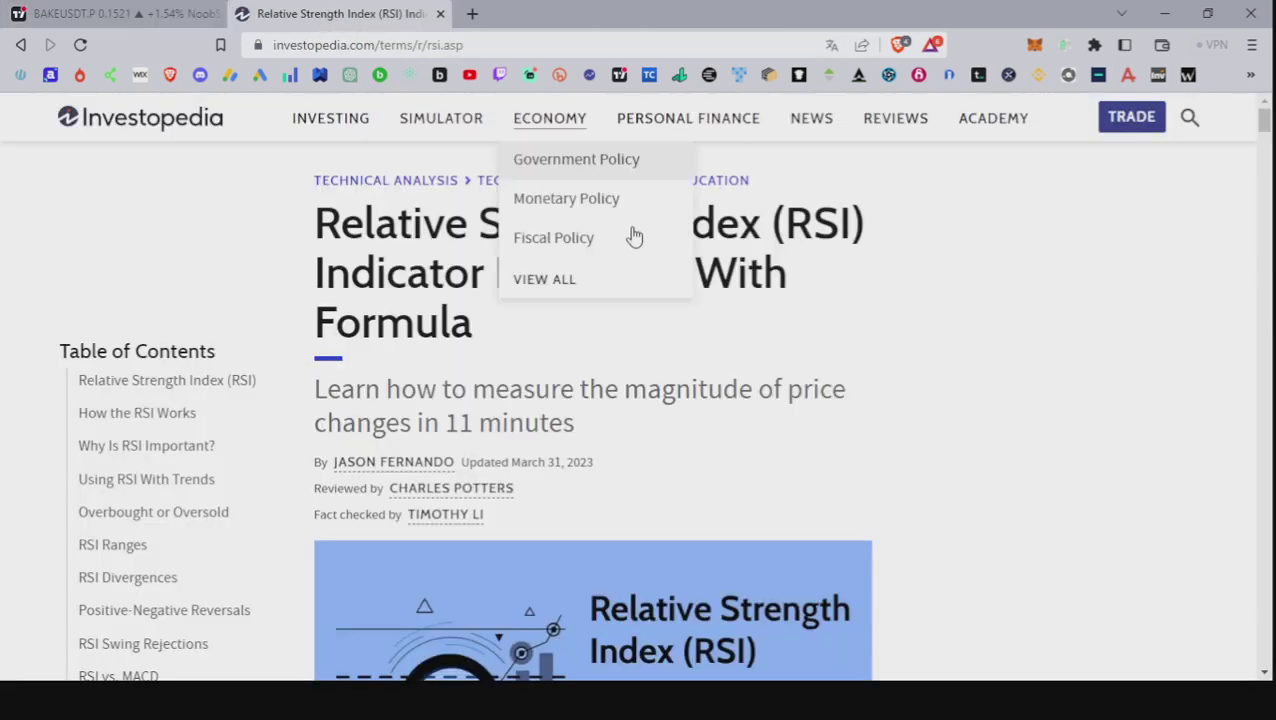
mouse_move(677, 190)
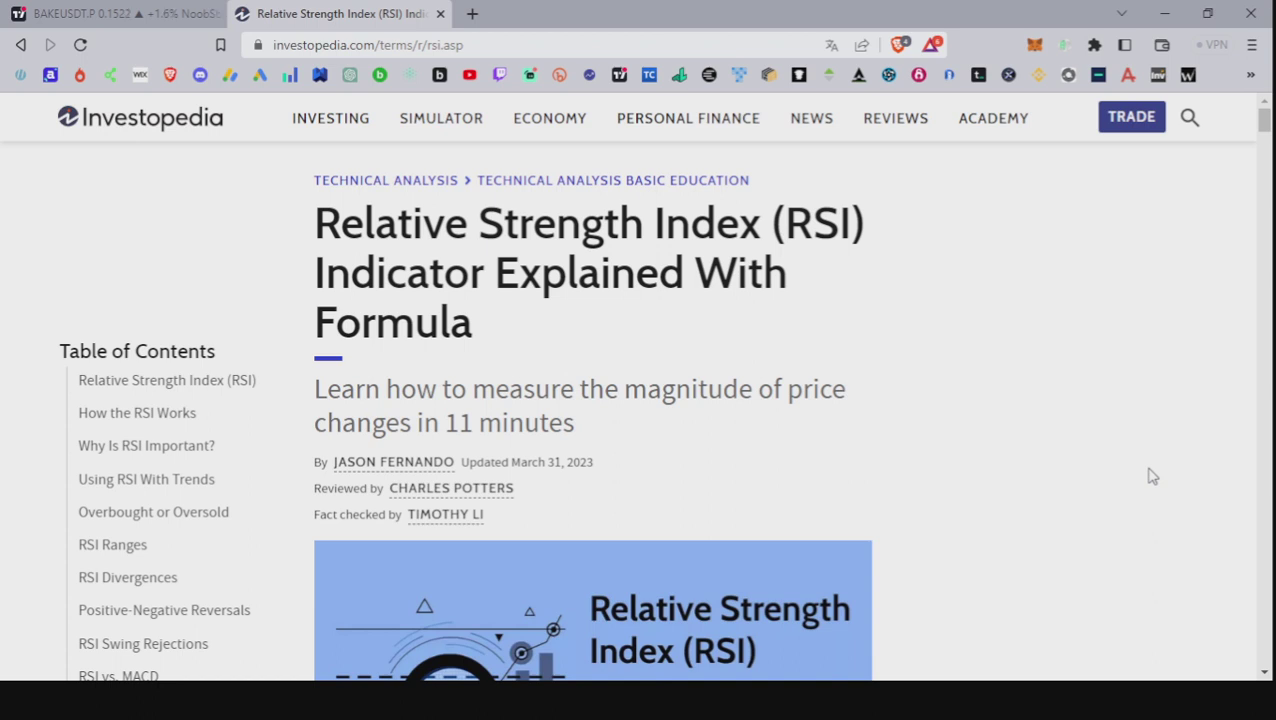
scroll(1150, 476, "down", 7)
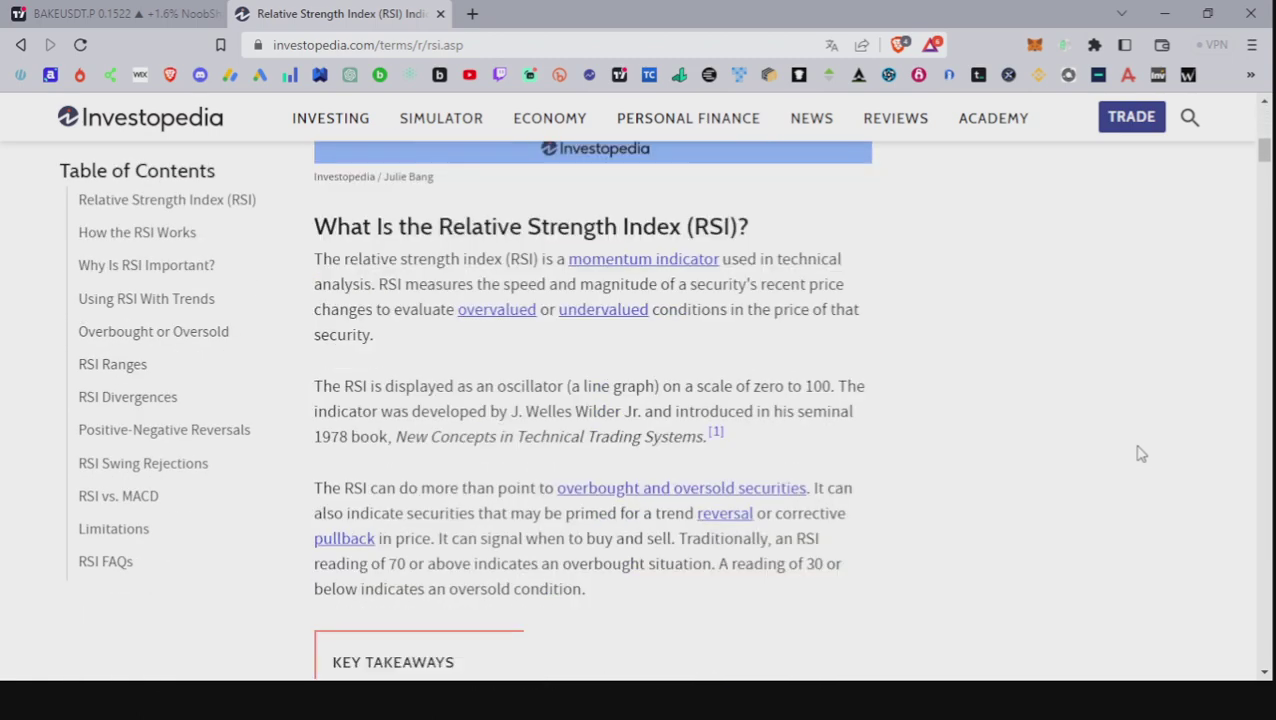
scroll(1141, 454, "down", 10)
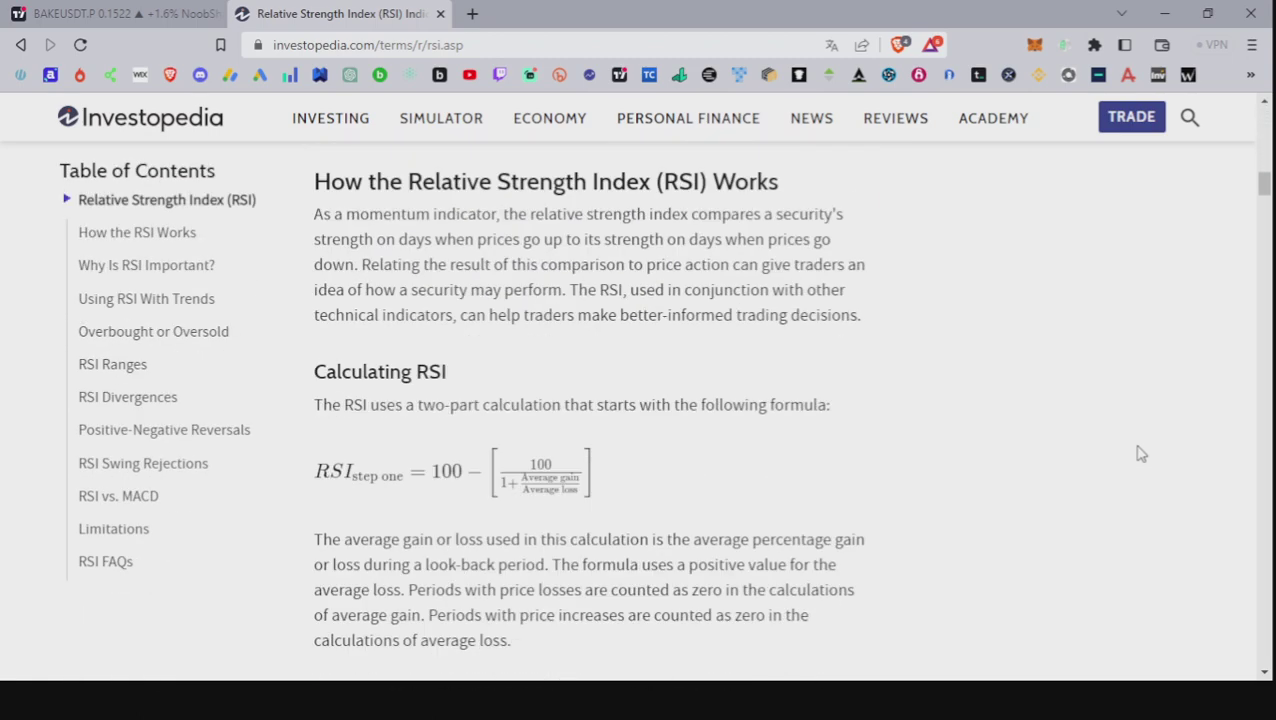
scroll(1141, 454, "down", 2)
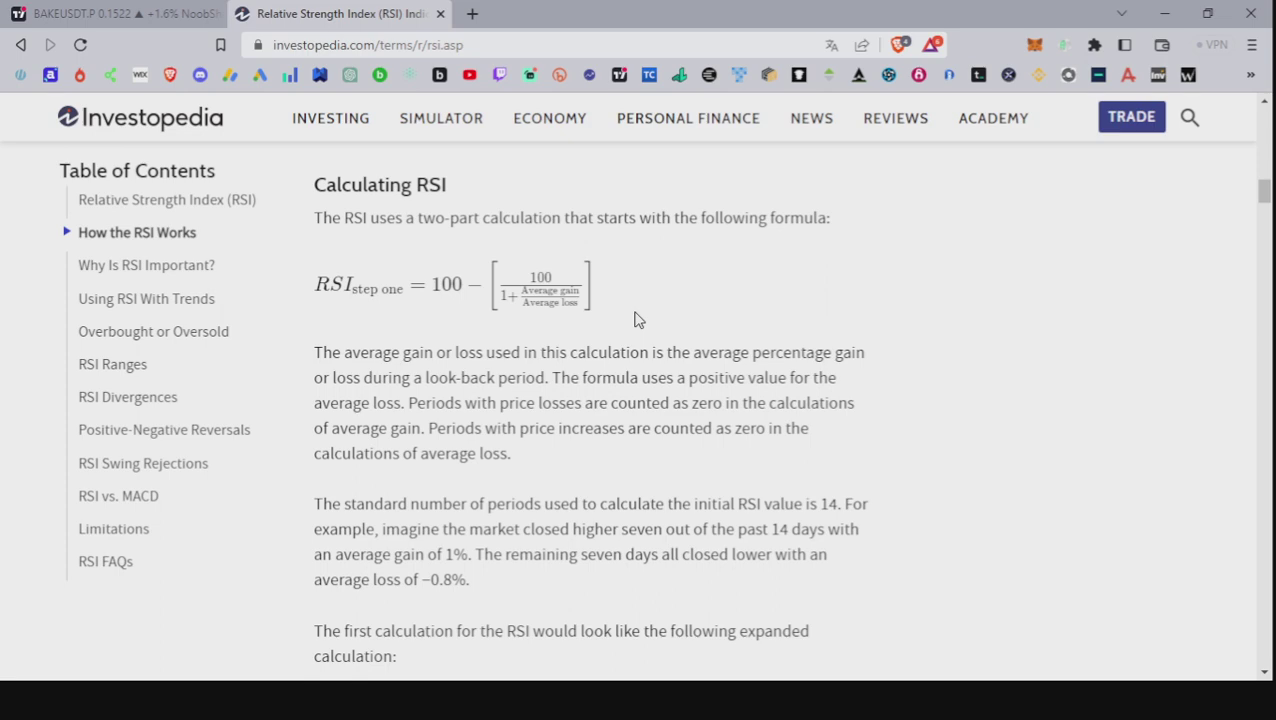
- Scroll to the step-two smoothing formula and Plotting RSI, then return to the BAKEUSDT chart
scroll(980, 333, "down", 2)
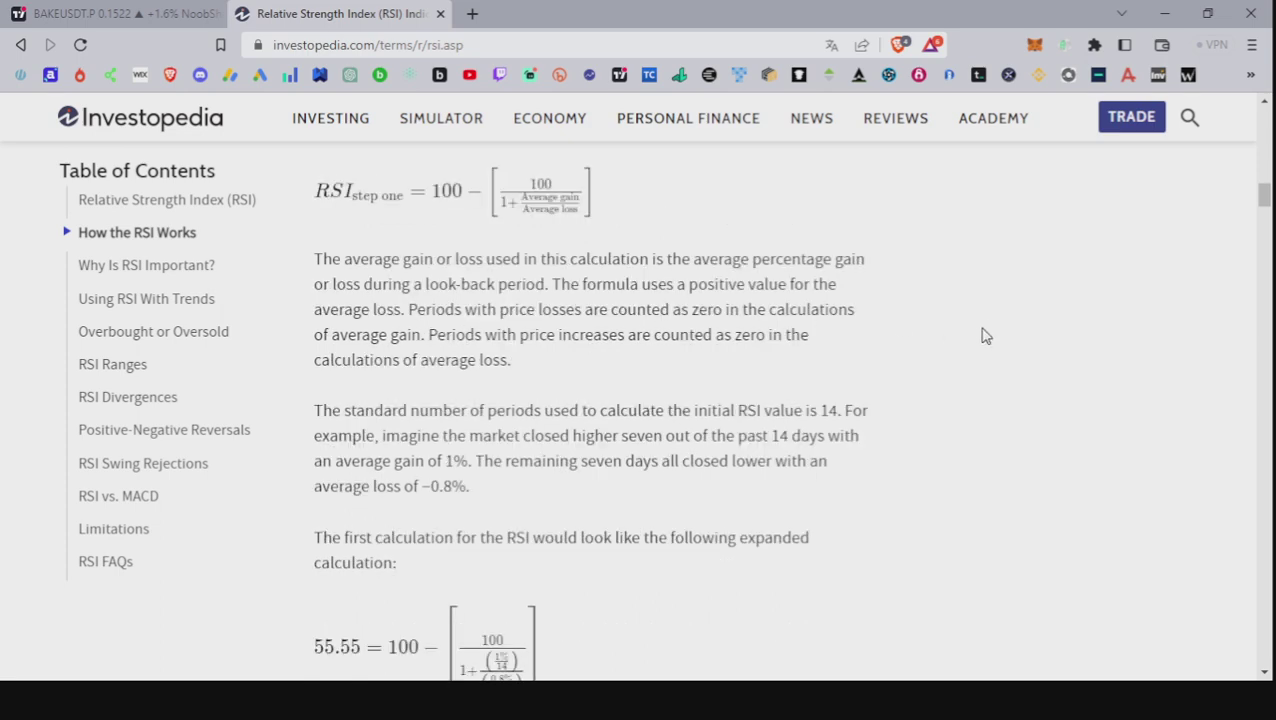
scroll(985, 333, "up", 2)
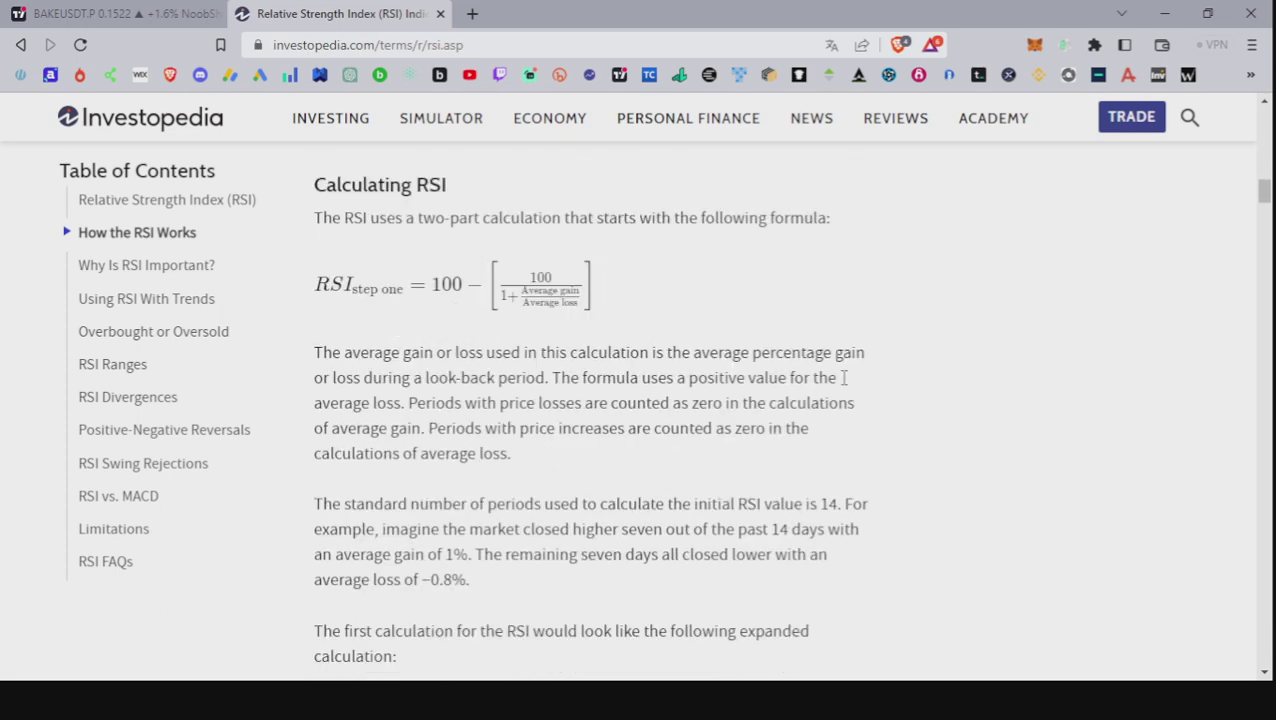
scroll(1054, 433, "down", 5)
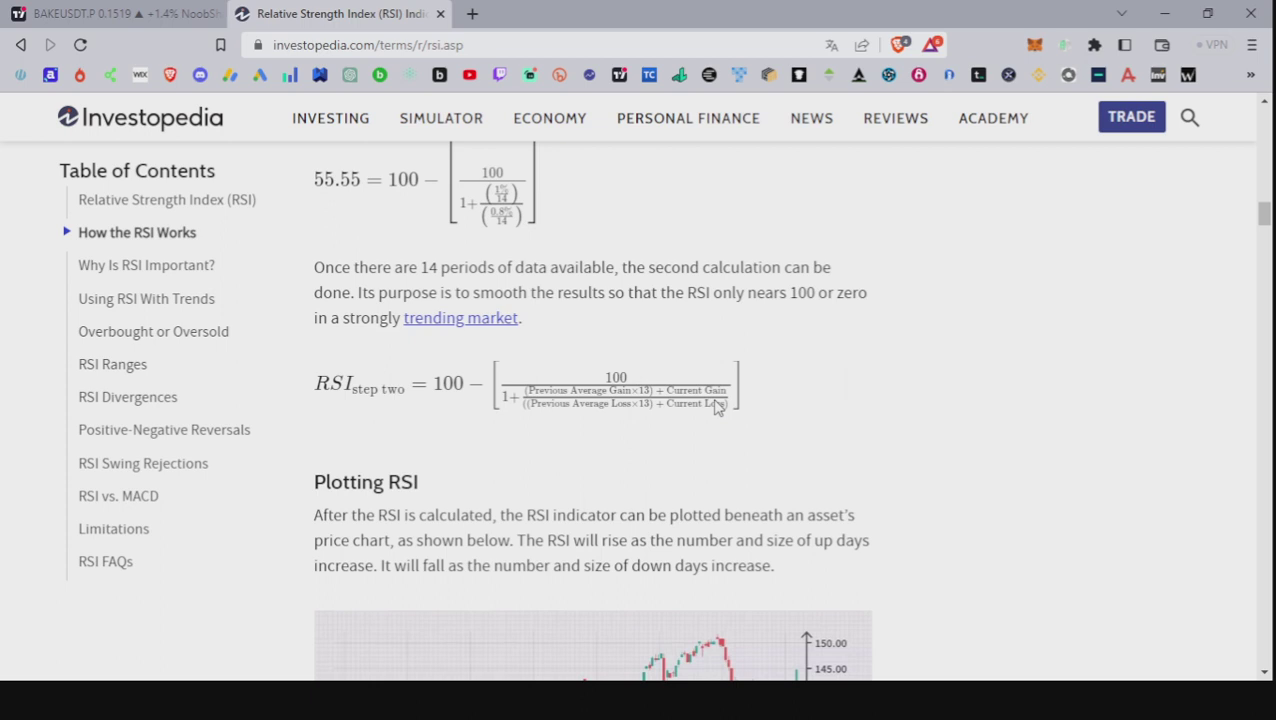
left_click(55, 13)
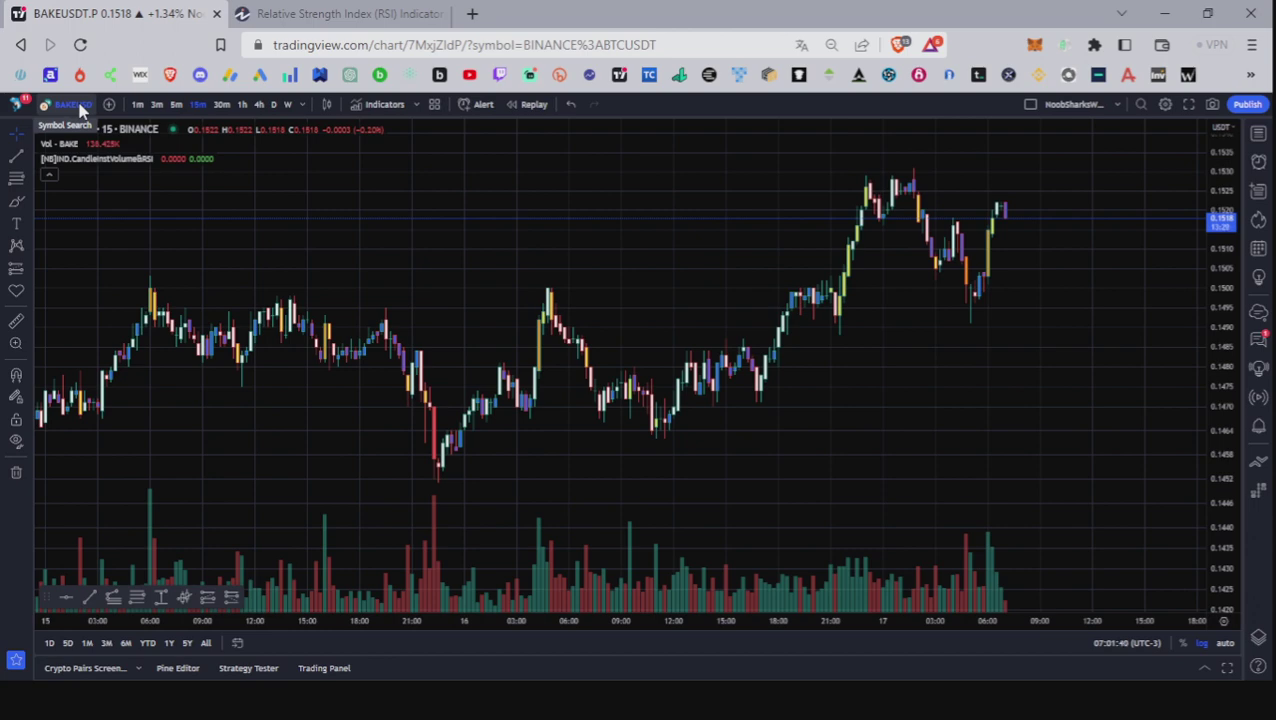
- Reset the chart scaling and switch BAKEUSDT to 5-minute candles
left_click_drag(521, 208, 570, 584)
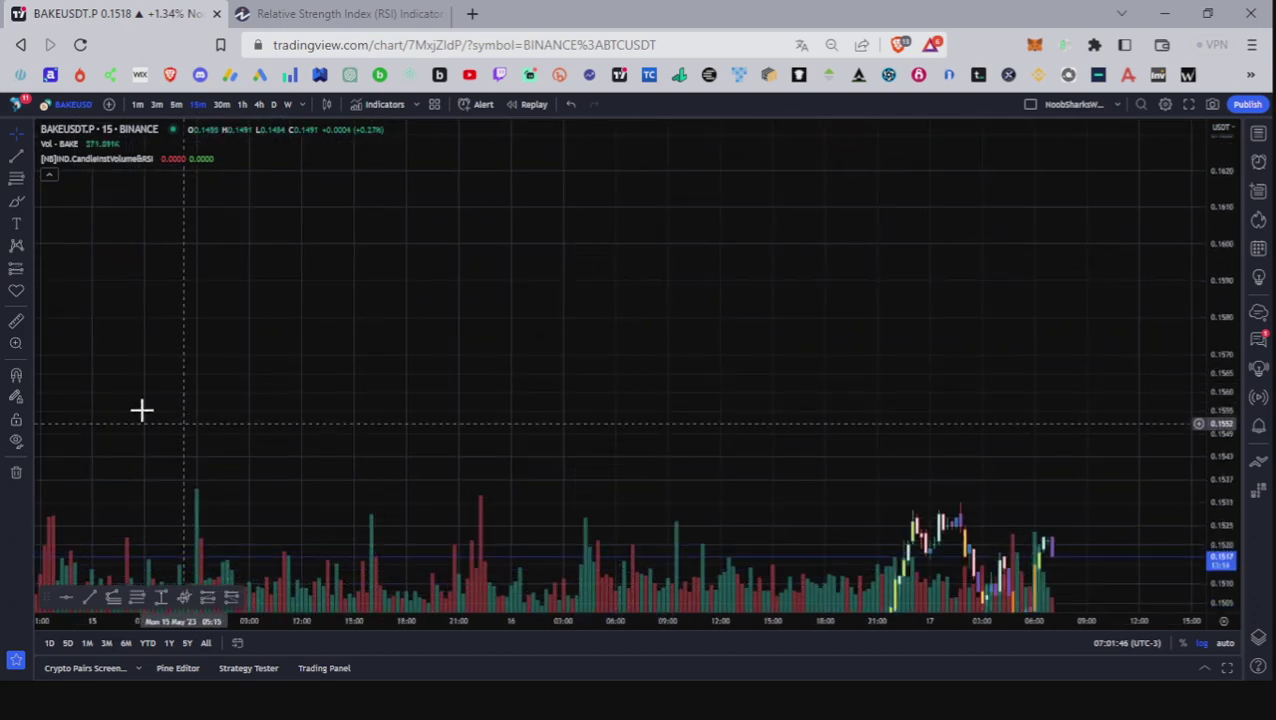
key("alt+r")
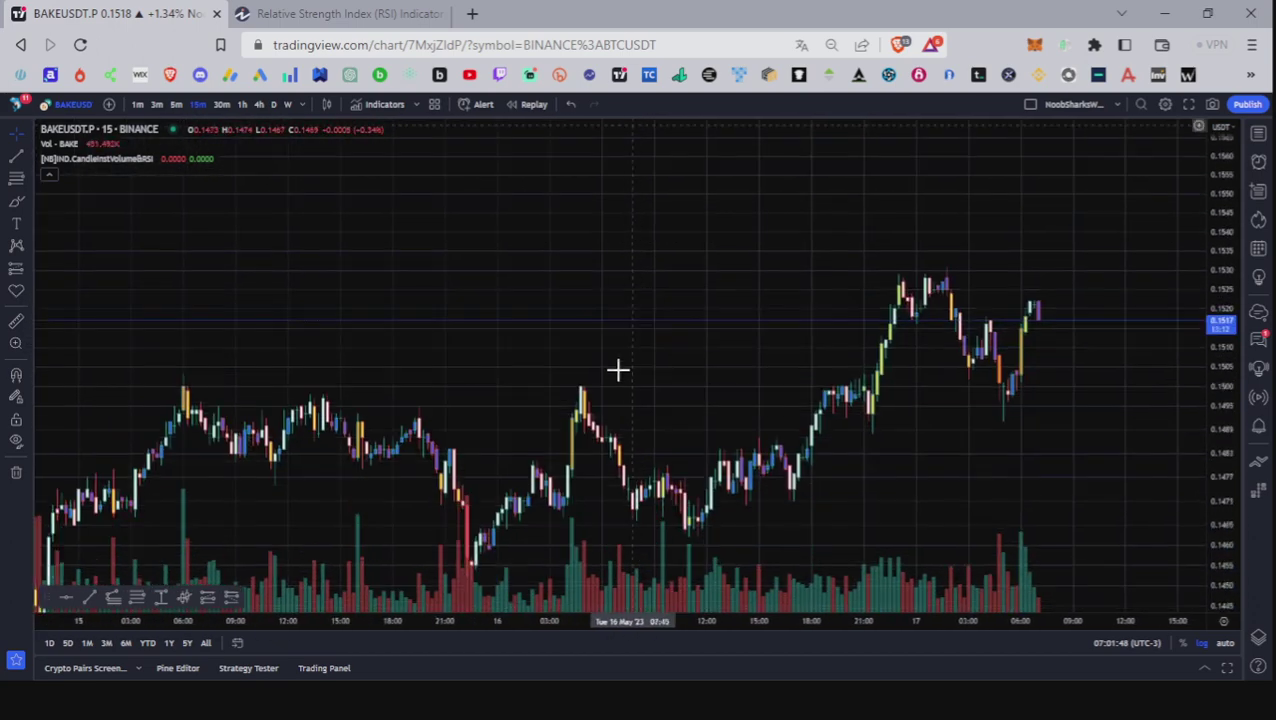
left_click(176, 104)
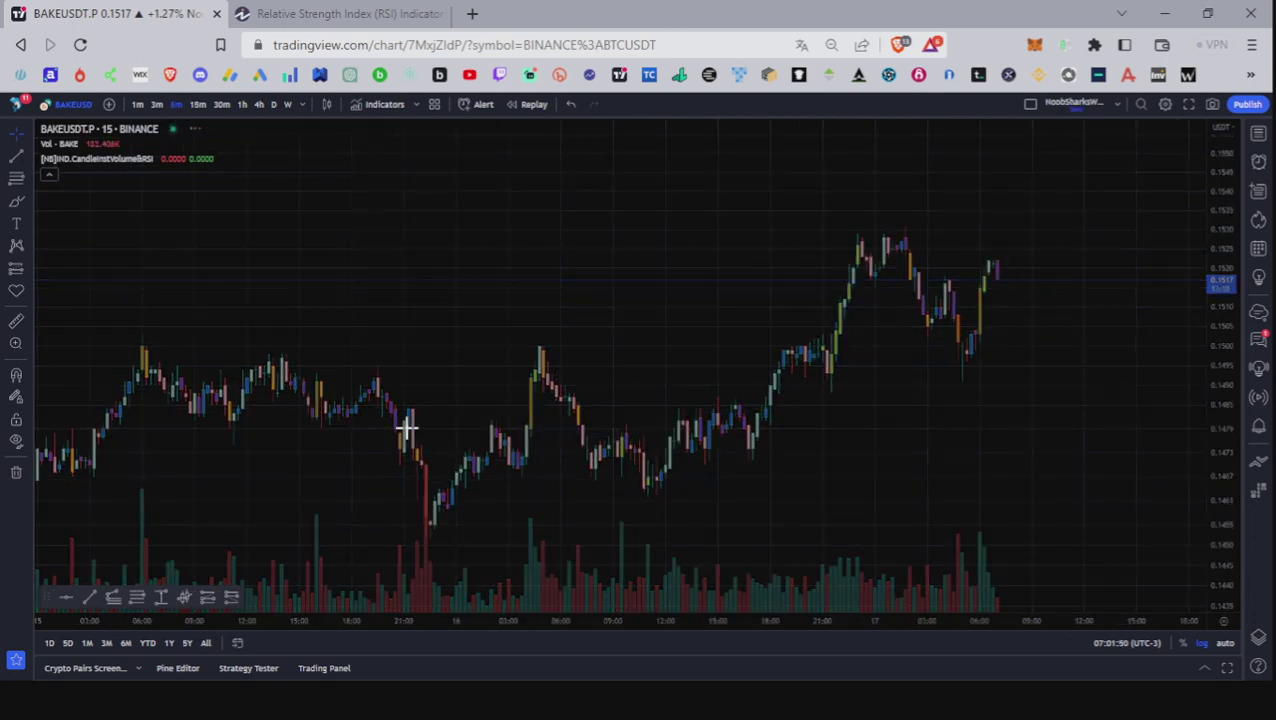
- Measure from a local high down to the pullback low with the ruler
left_click(14, 320)
left_click(714, 229)
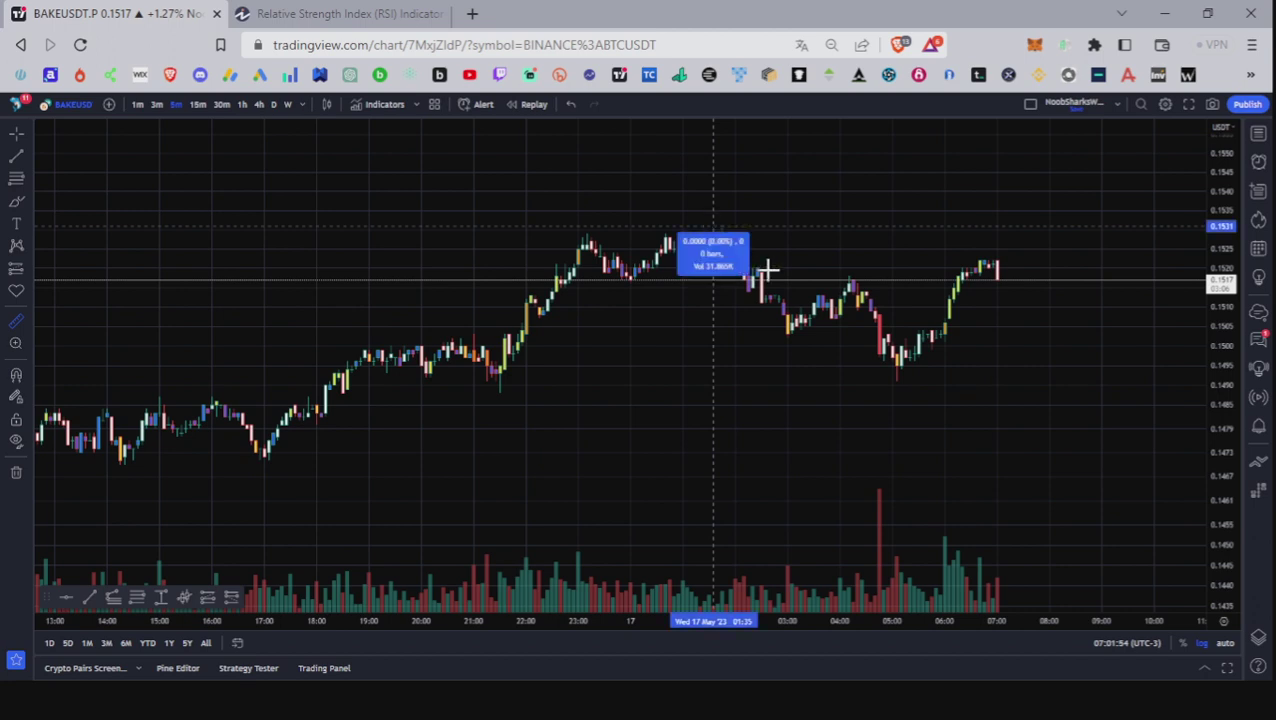
left_click(788, 335)
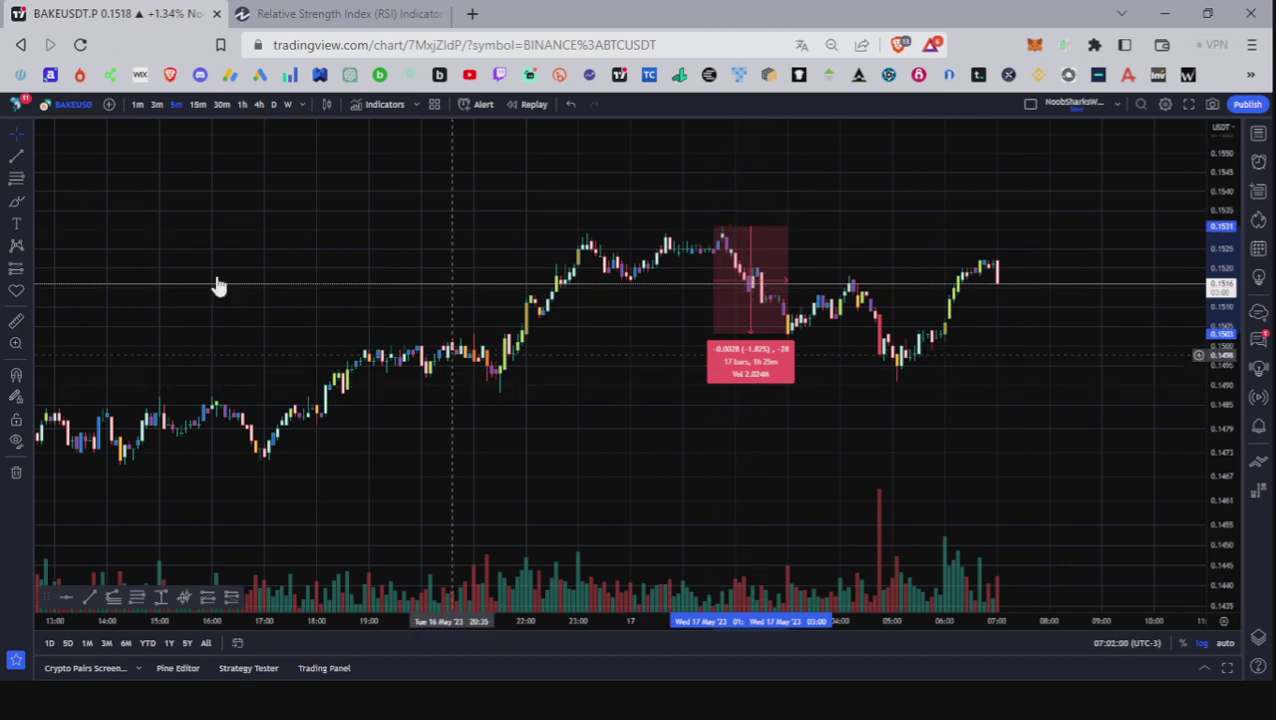
- Measure the rise around 22:00 and the −1.57% drop over 10 bars near 05:00
left_click(16, 320)
left_click(492, 390)
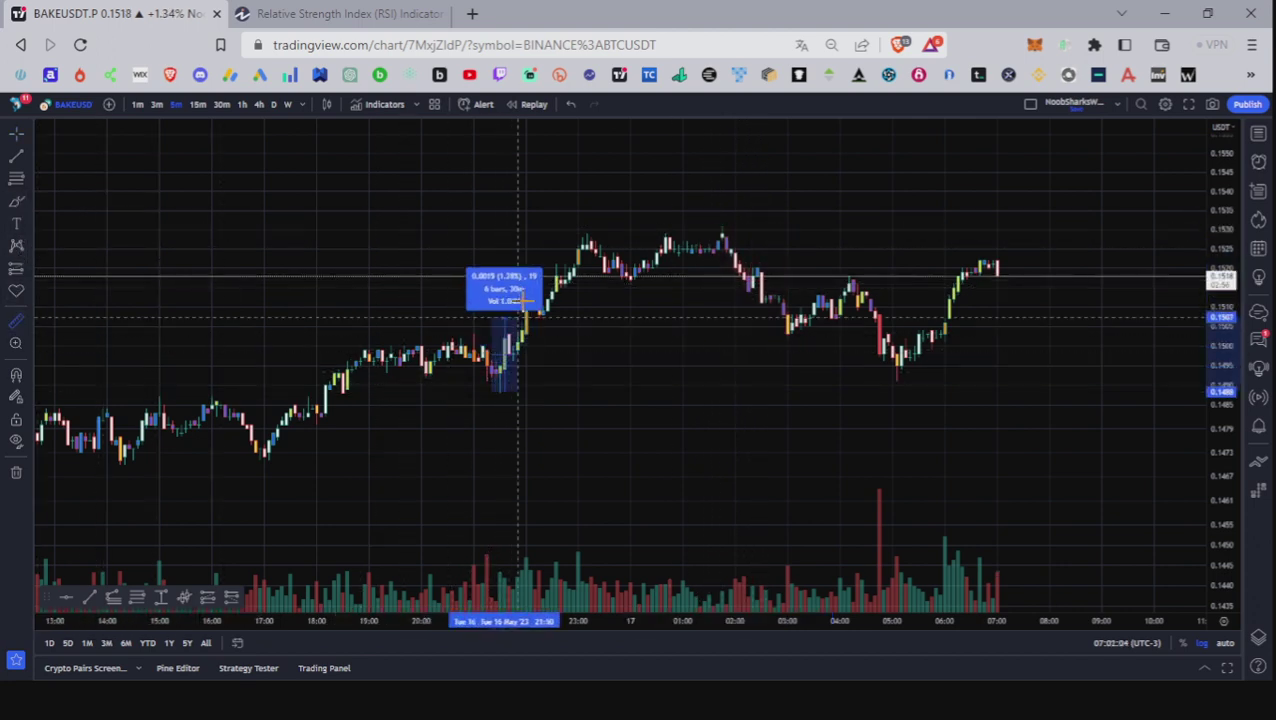
left_click(527, 300)
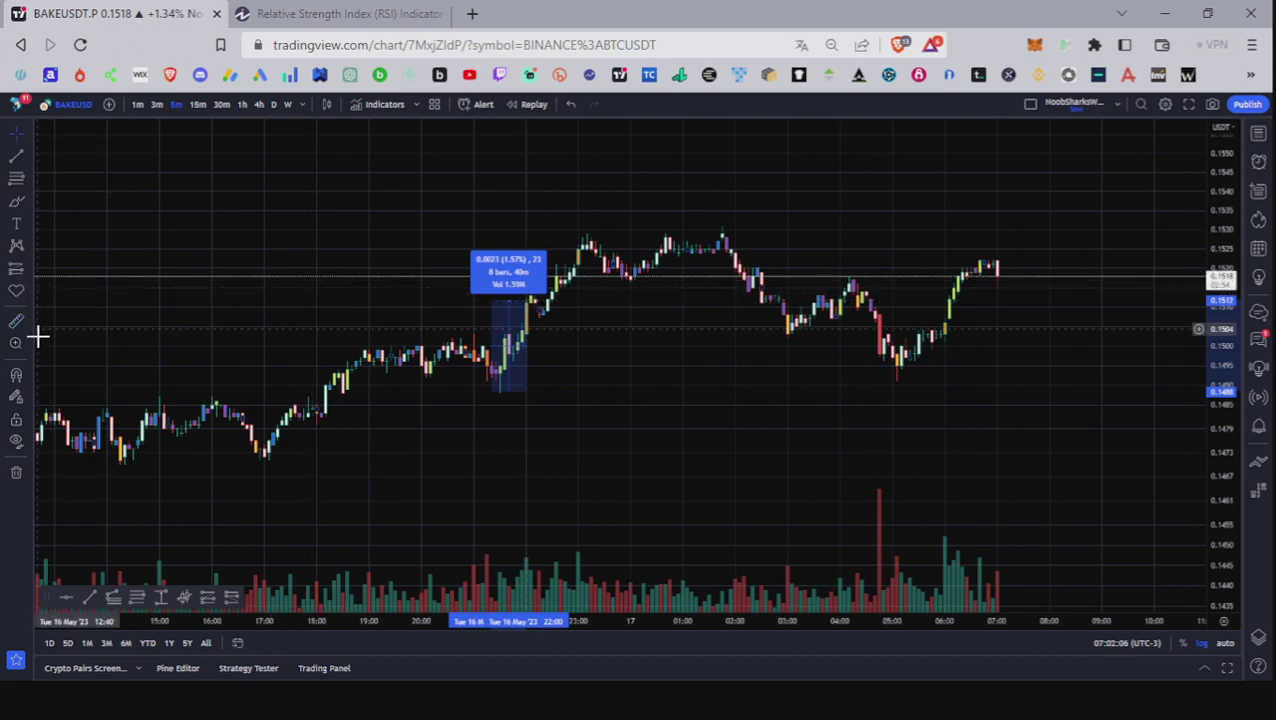
left_click(852, 284)
left_click(897, 375)
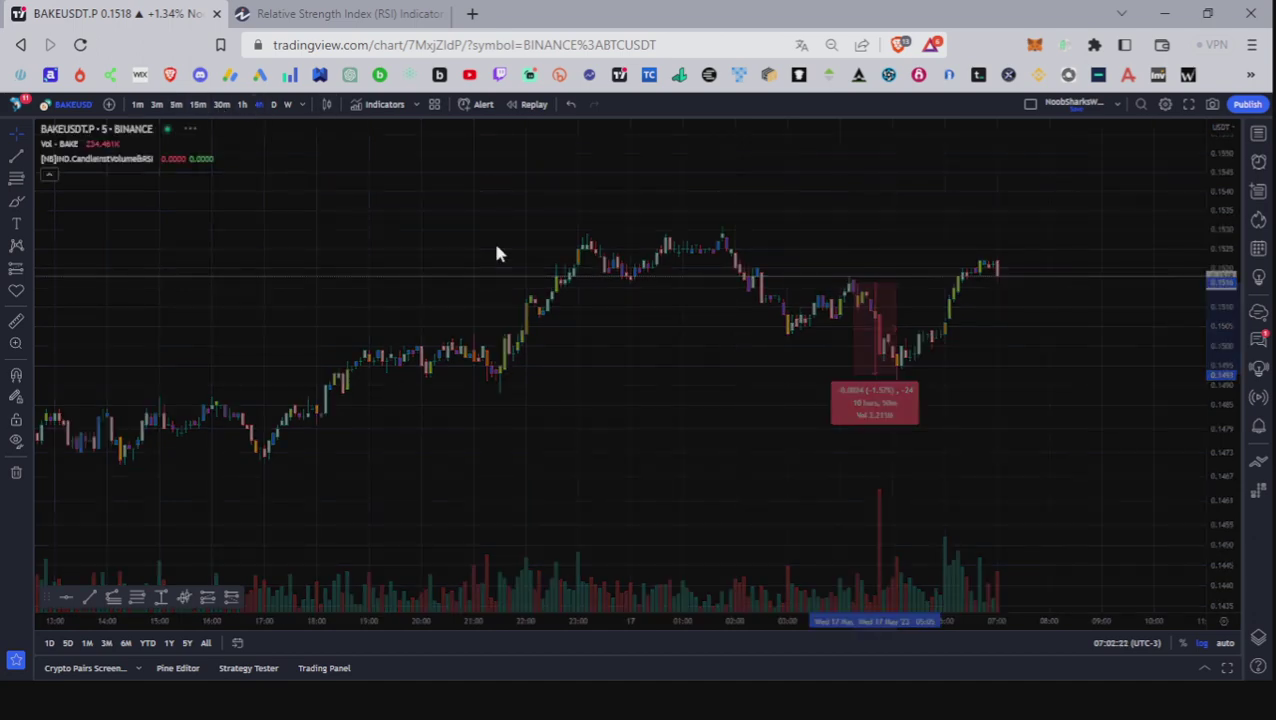
left_click_drag(1196, 179, 1077, 470)
left_click_drag(994, 476, 729, 476)
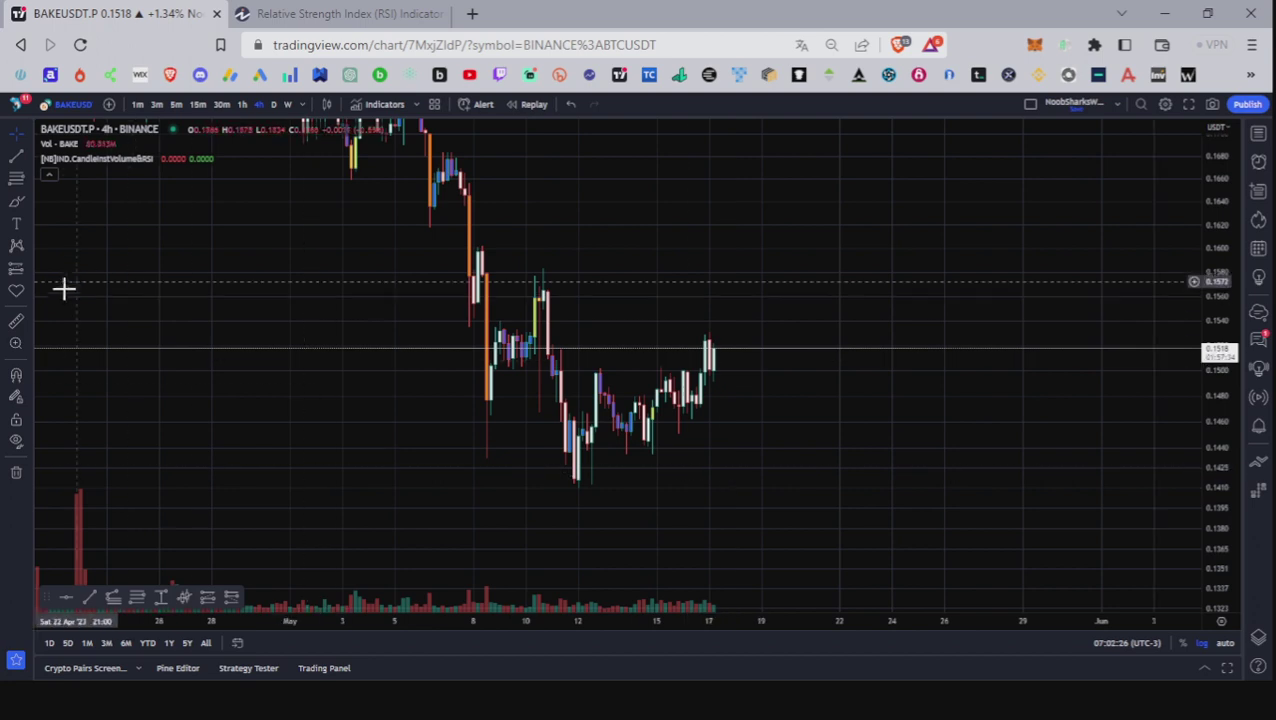
left_click(22, 326)
left_click(530, 270)
left_click(581, 488)
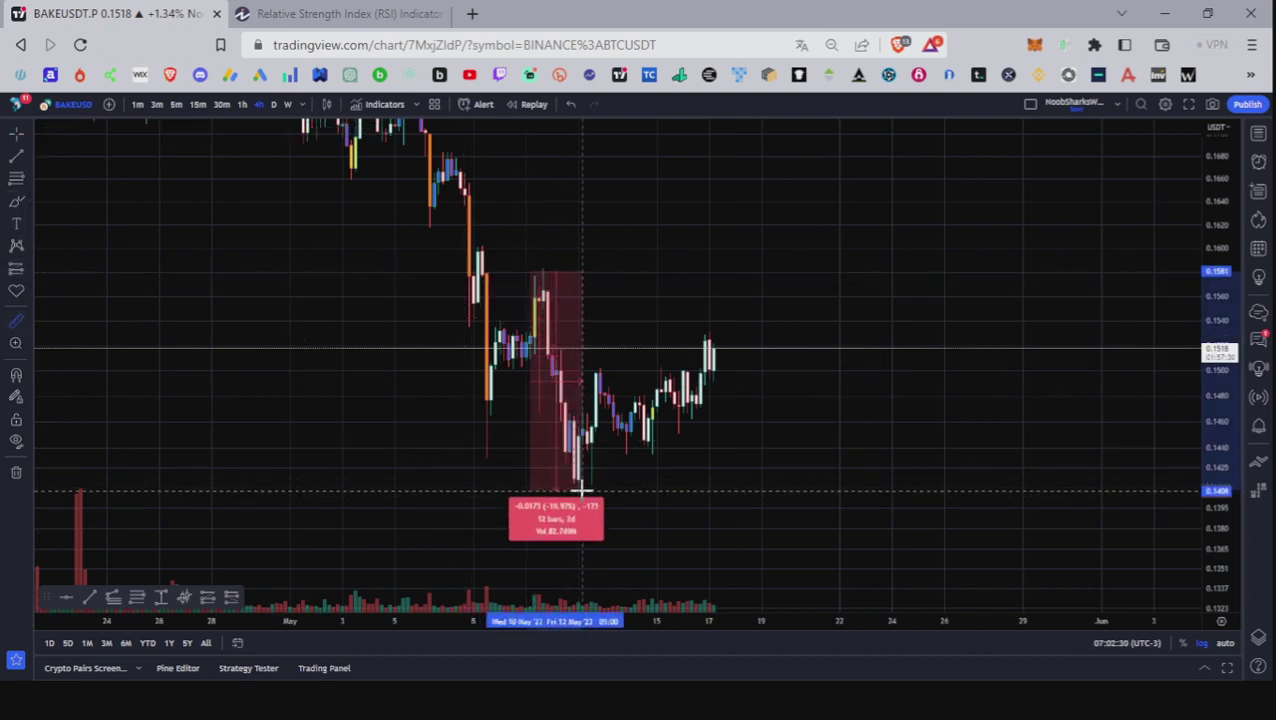
left_click(17, 321)
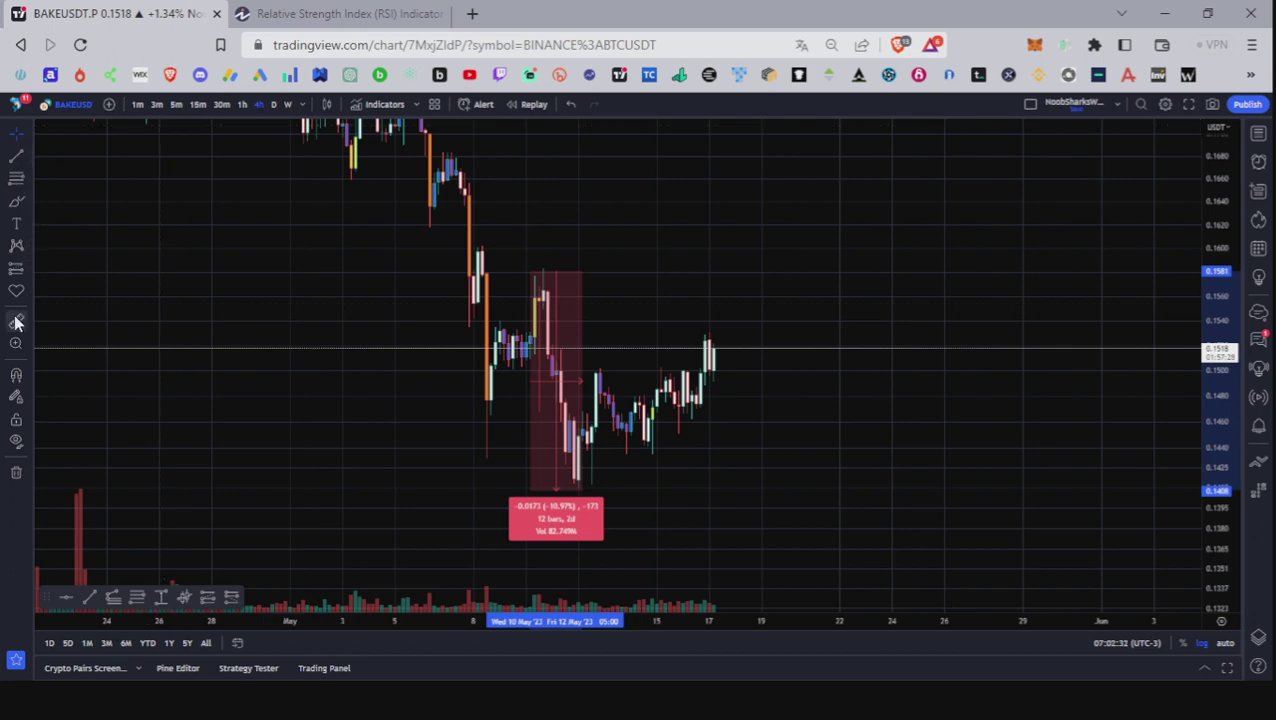
left_click(600, 484)
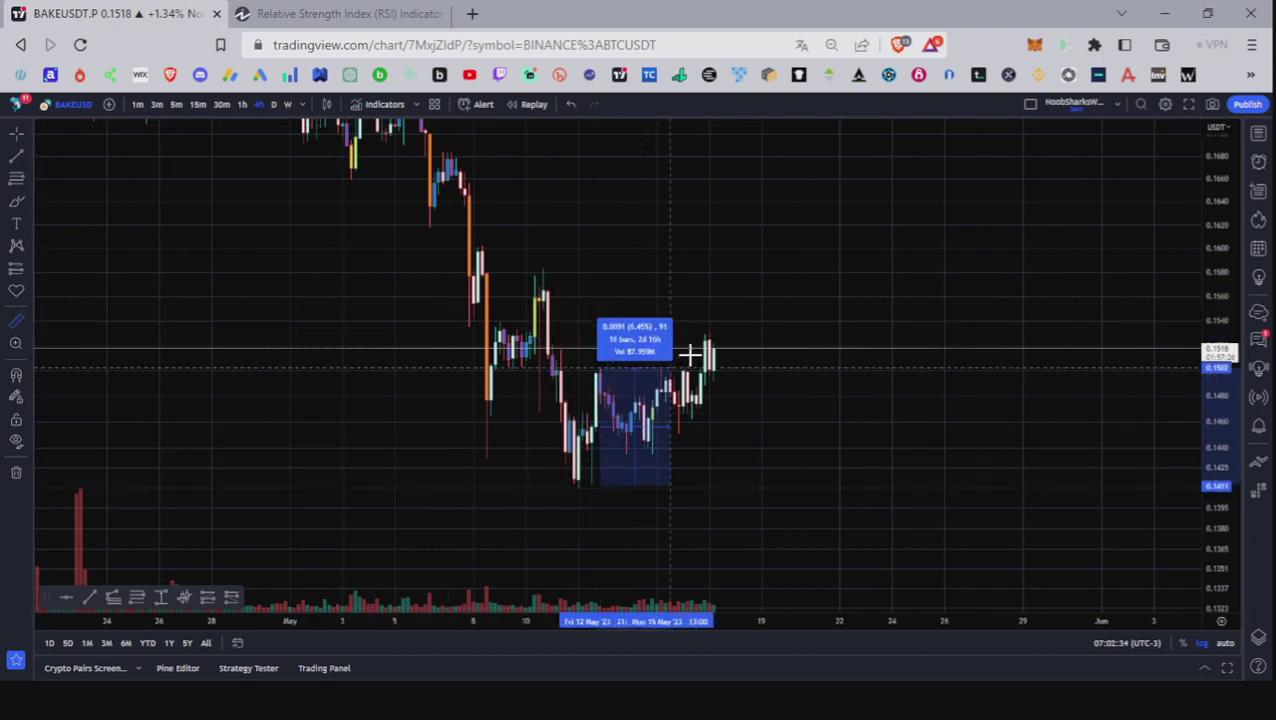
left_click(710, 336)
left_click(615, 259)
left_click_drag(615, 259, 685, 426)
left_click(17, 321)
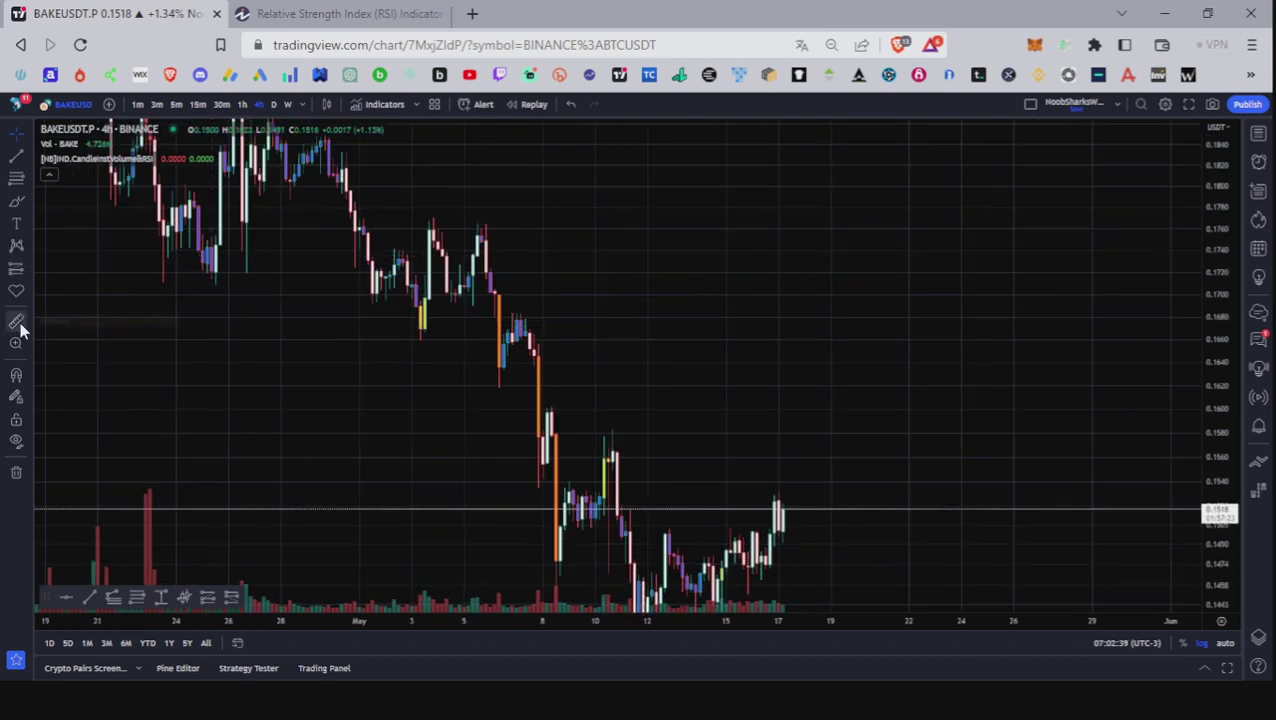
left_click(484, 222)
left_click(489, 380)
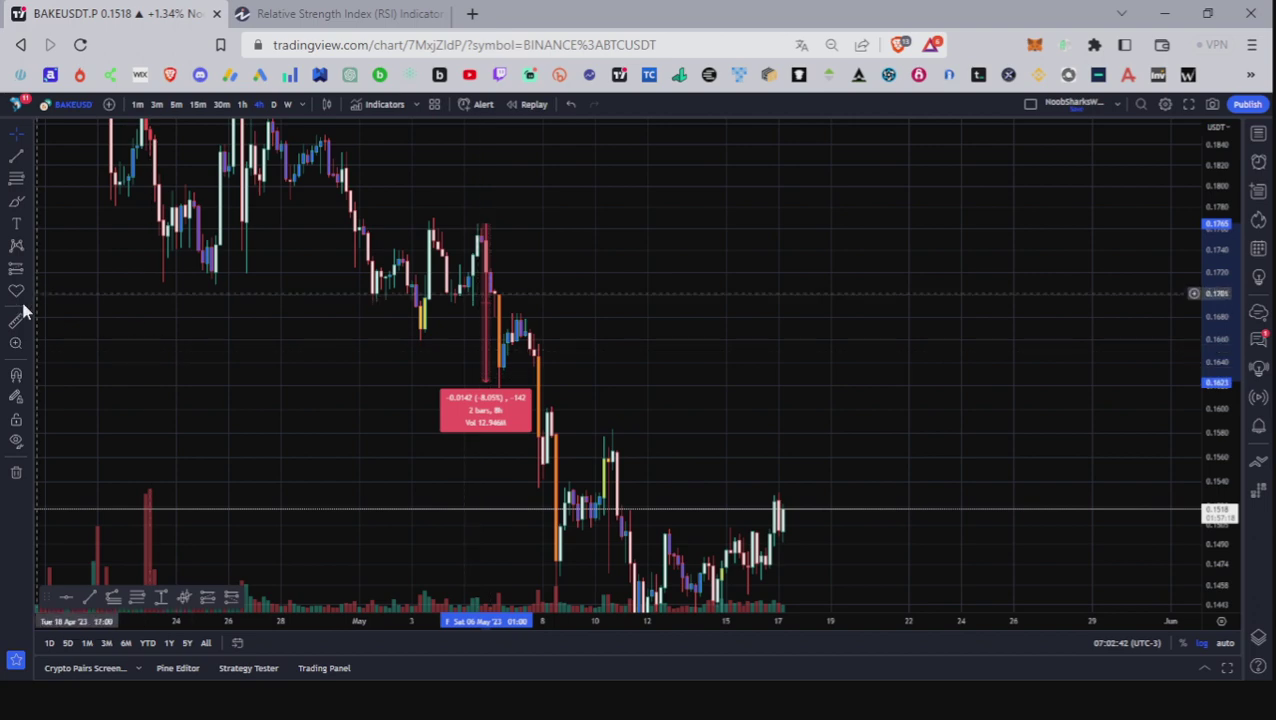
left_click(545, 405)
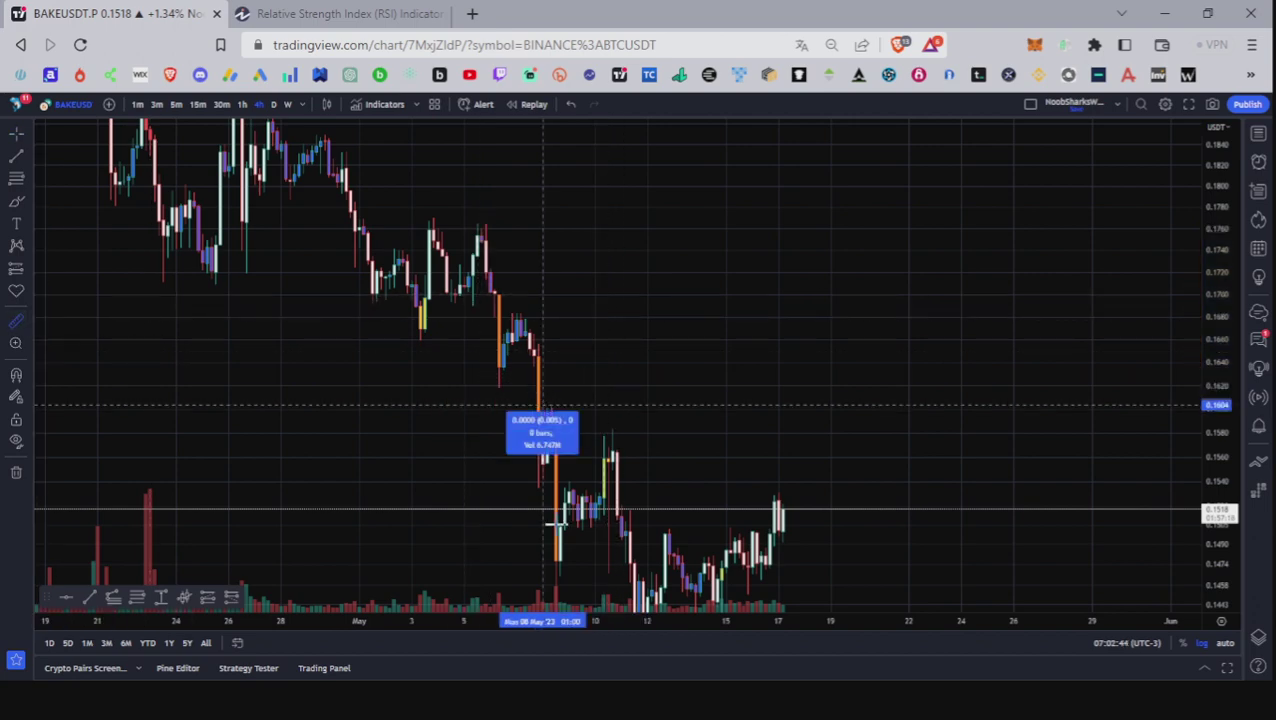
left_click(560, 572)
left_click(700, 424)
left_click_drag(700, 424, 815, 298)
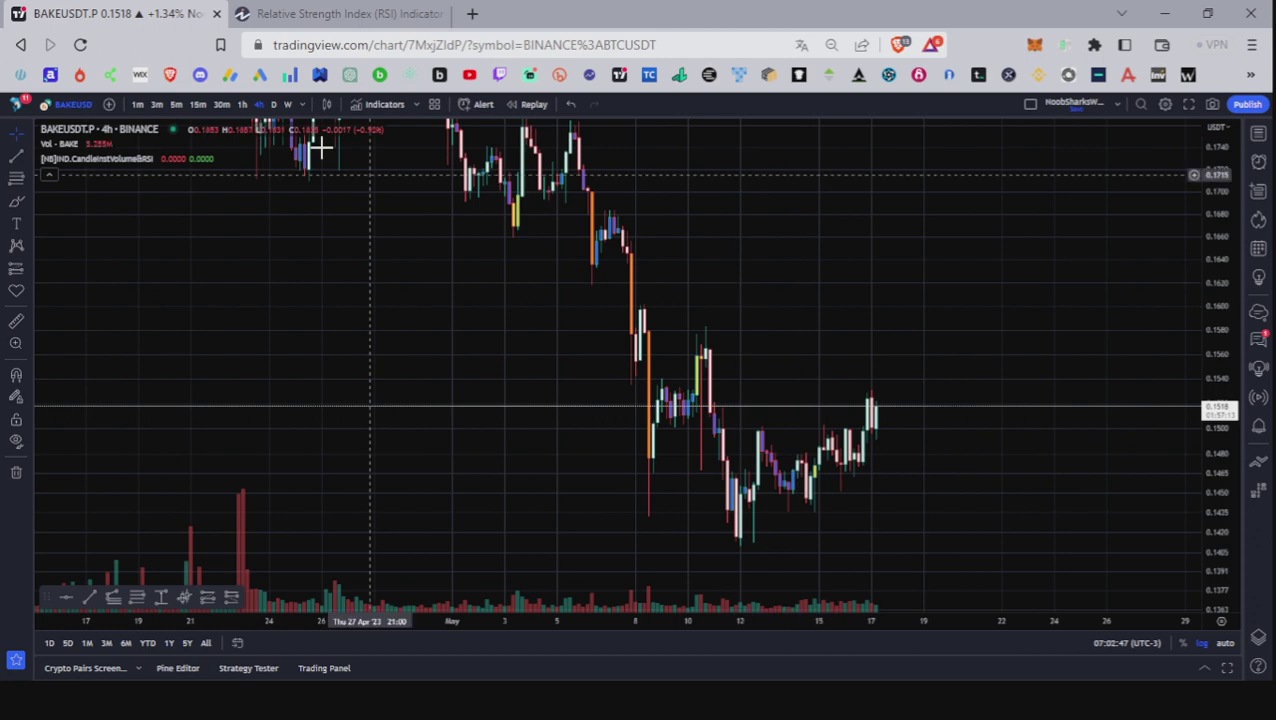
- Set the 5m interval, stretch the price scale and center the candles vertically
left_click(177, 105)
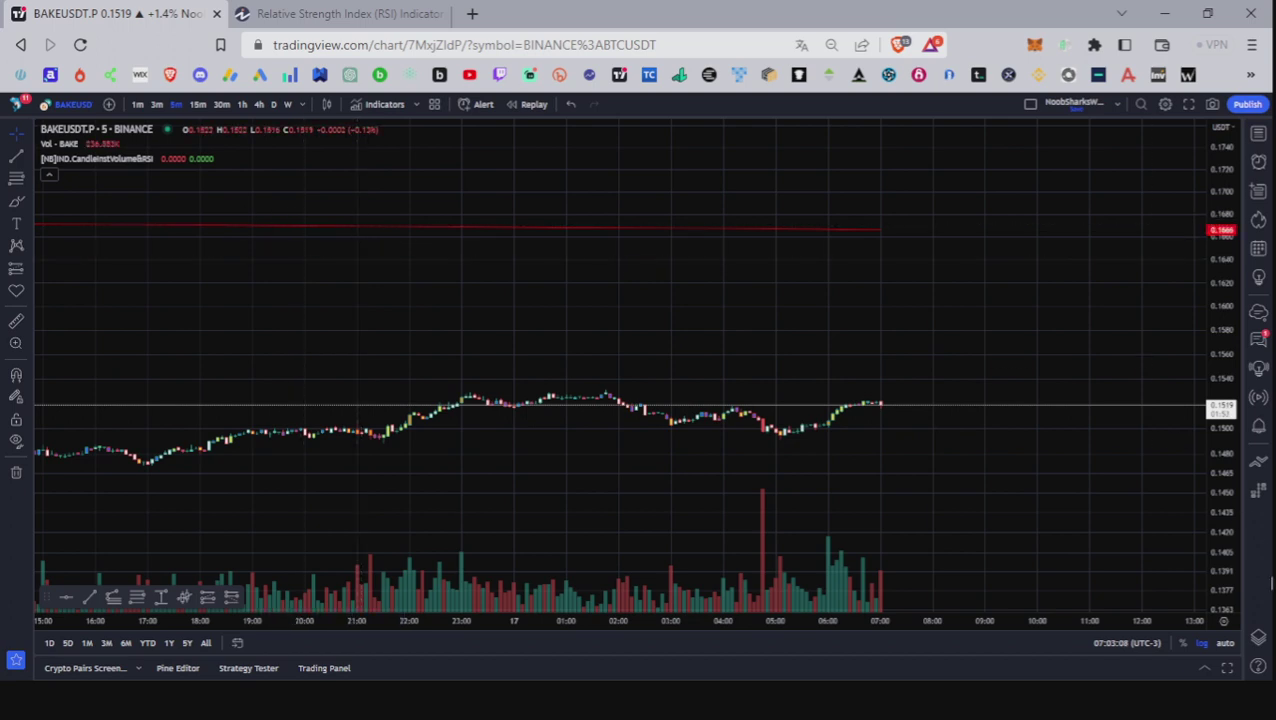
left_click_drag(1213, 547, 1220, 320)
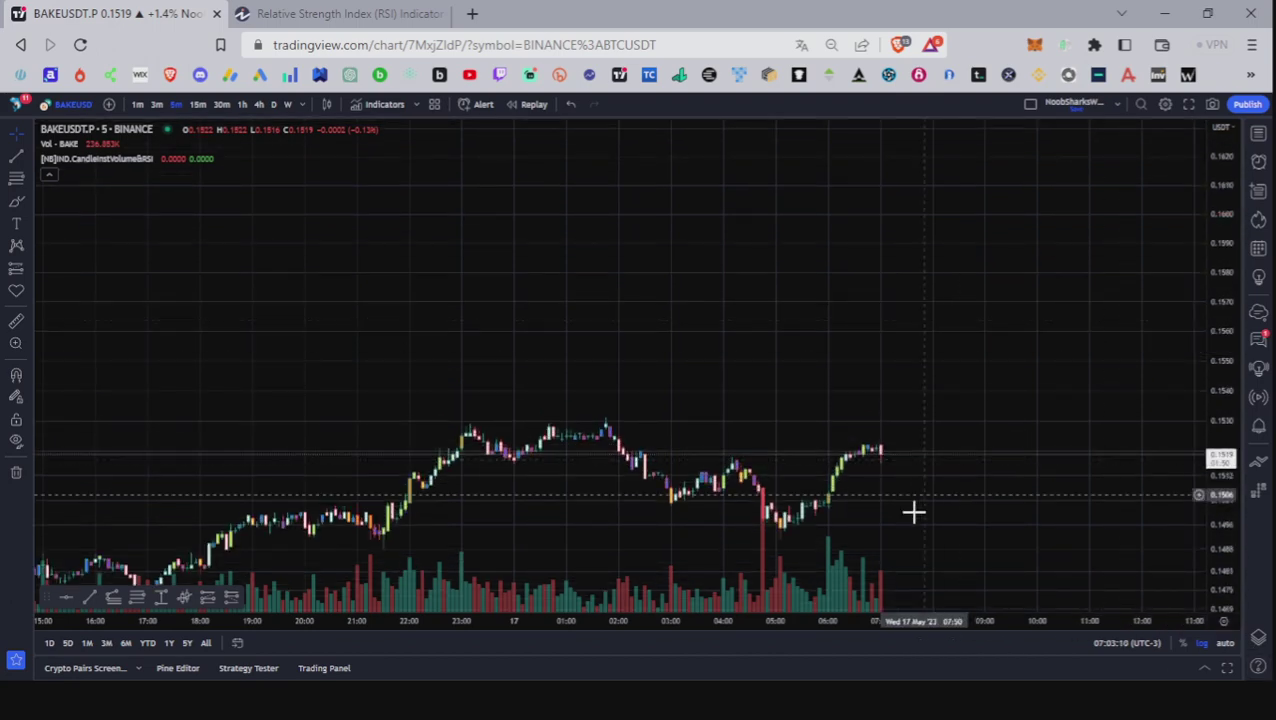
left_click_drag(911, 513, 923, 327)
left_click_drag(1216, 557, 1220, 385)
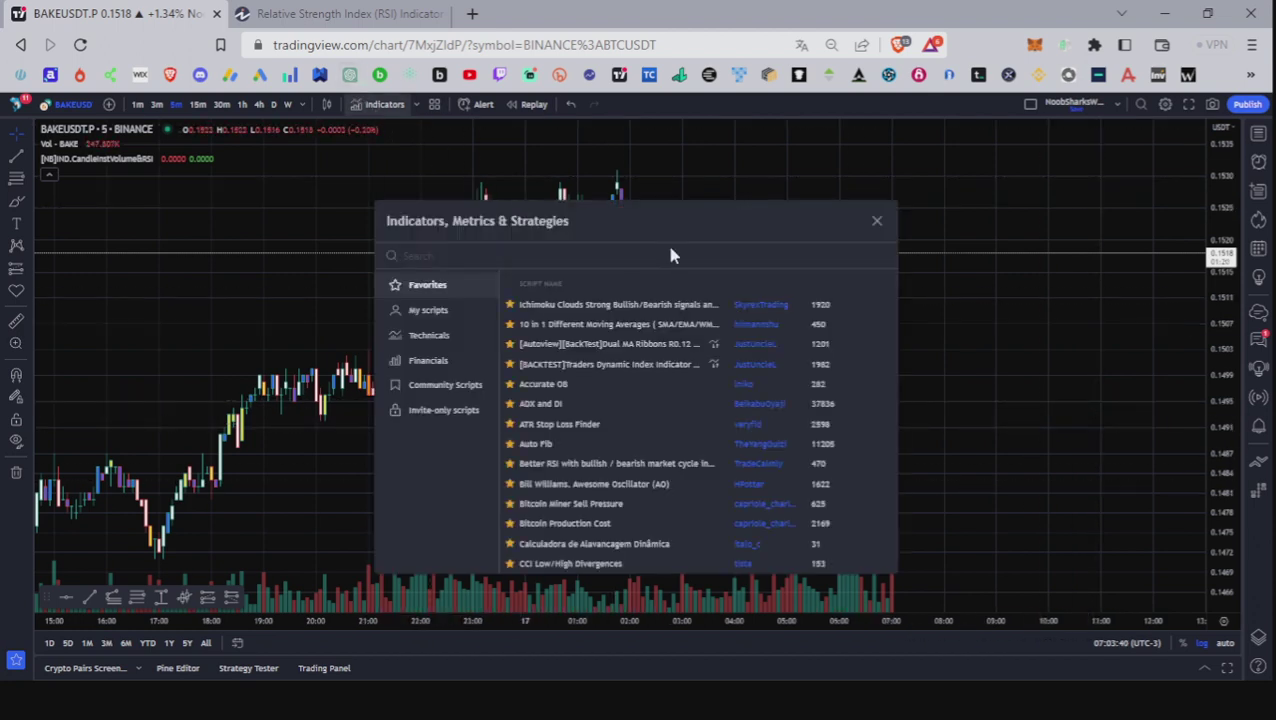
- Search 'rsi', add Relative Strength Index from Technicals, and close the dialog
type("rsi")
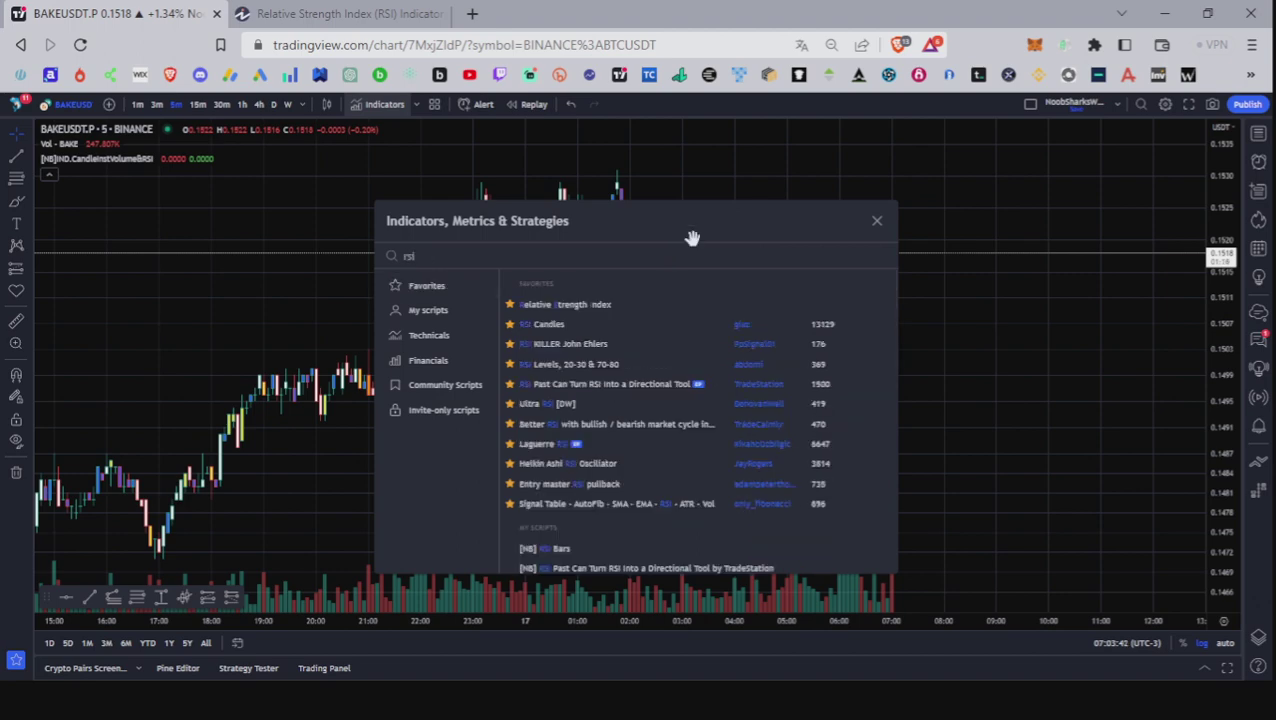
scroll(719, 384, "down", 3)
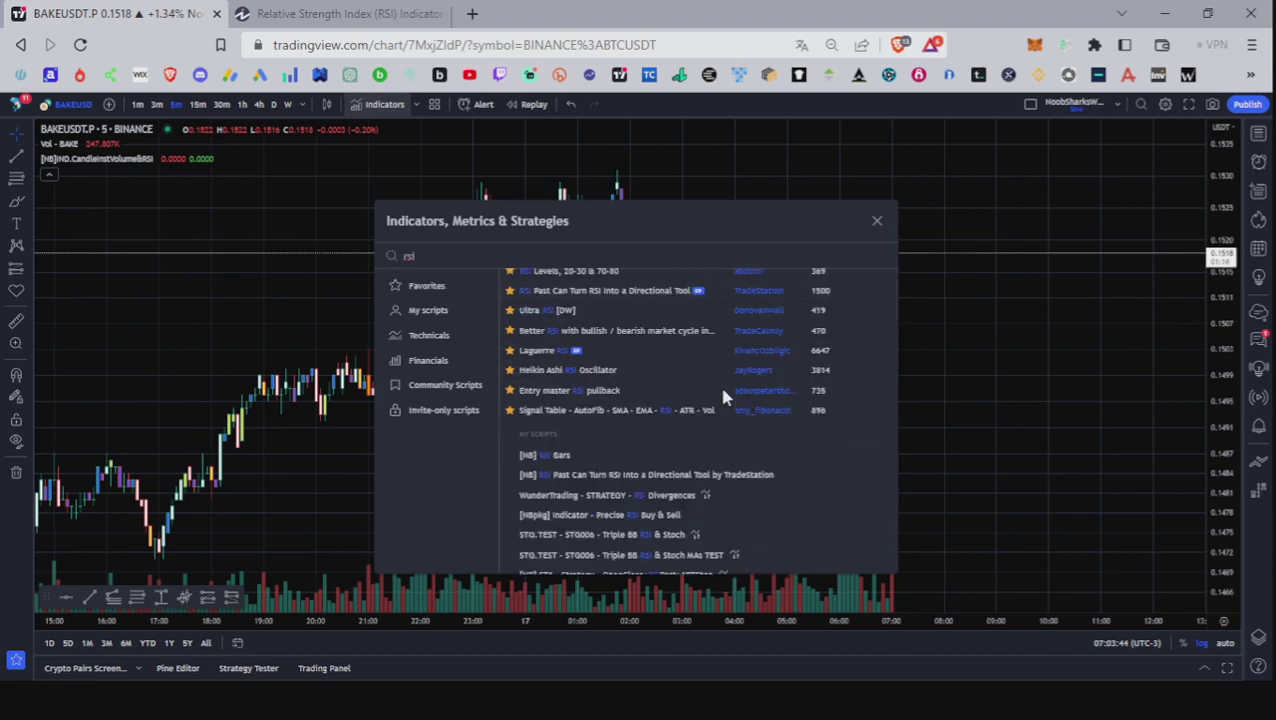
scroll(700, 440, "down", 5)
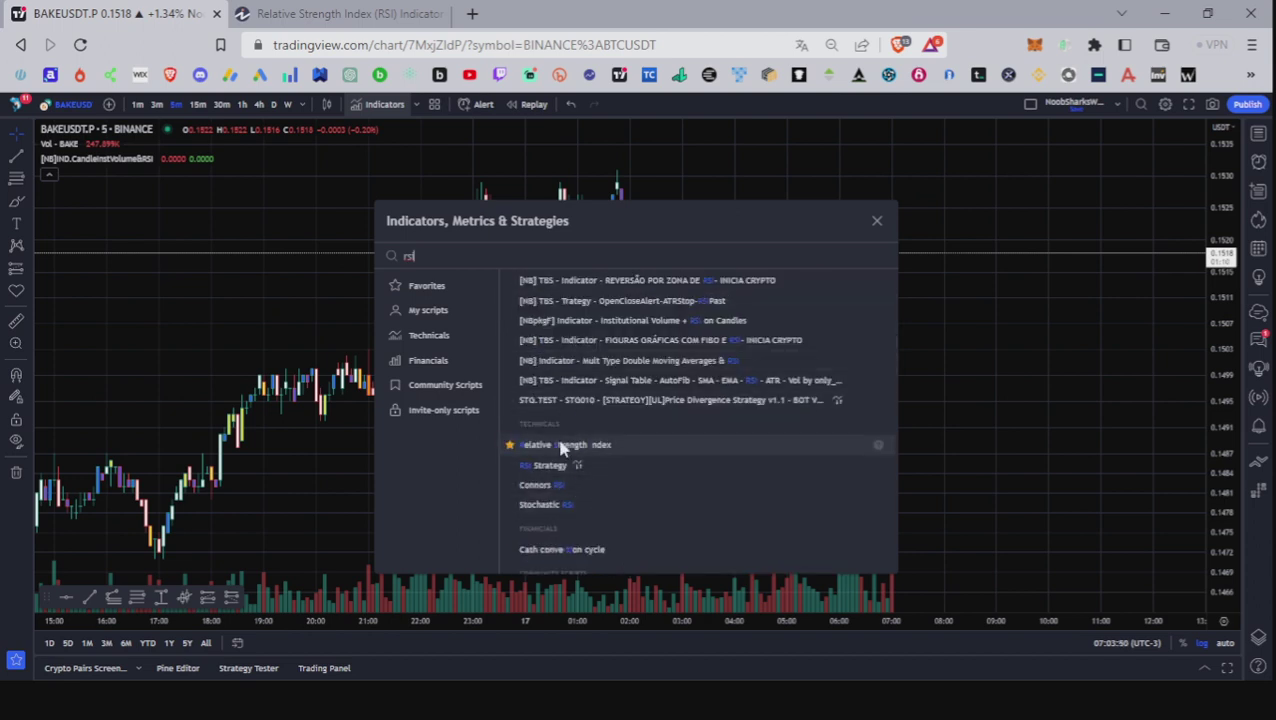
left_click(598, 447)
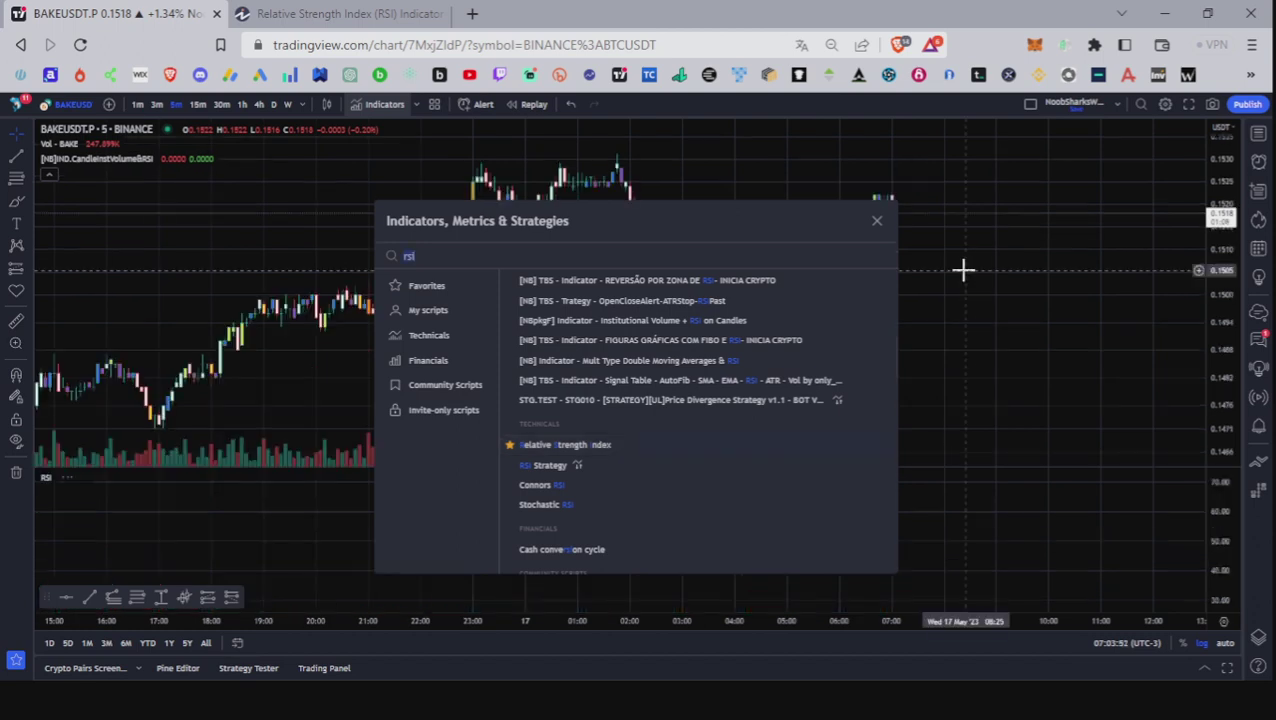
left_click(876, 221)
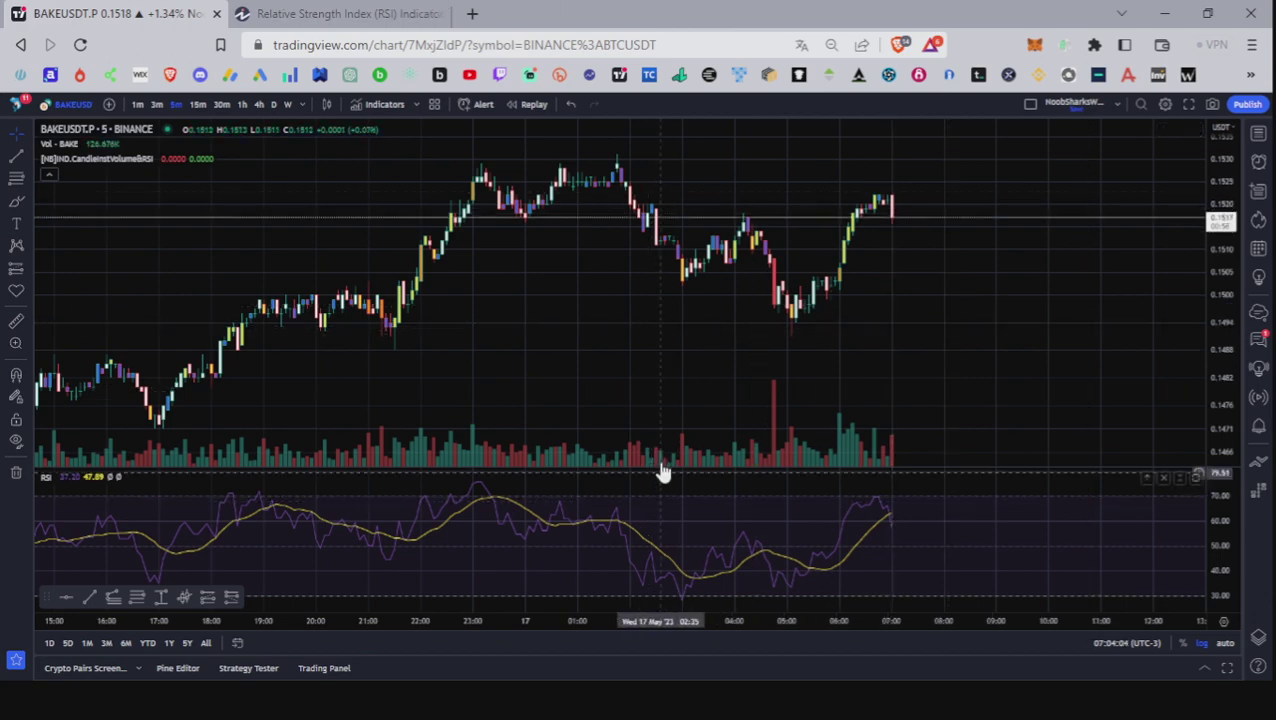
- Enlarge the RSI pane and draw orange horizontal lines near 101.63 and 0.79
left_click_drag(664, 466, 687, 370)
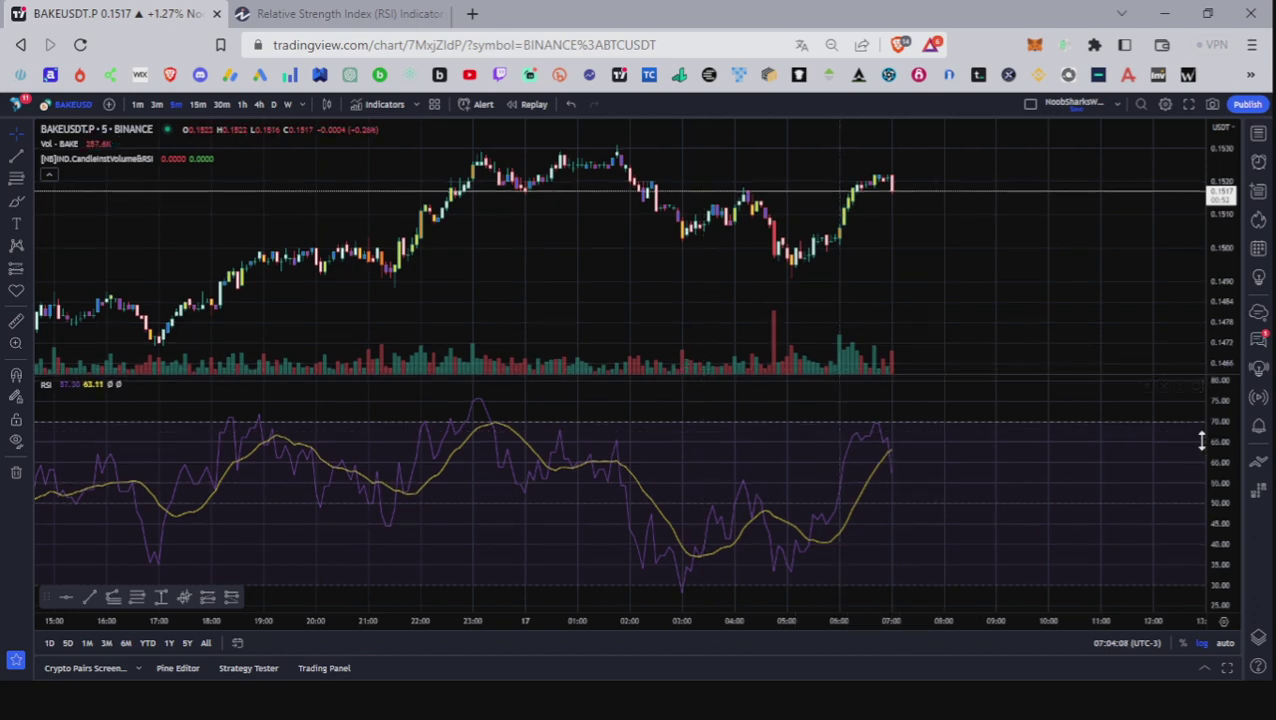
left_click_drag(1220, 416, 1210, 555)
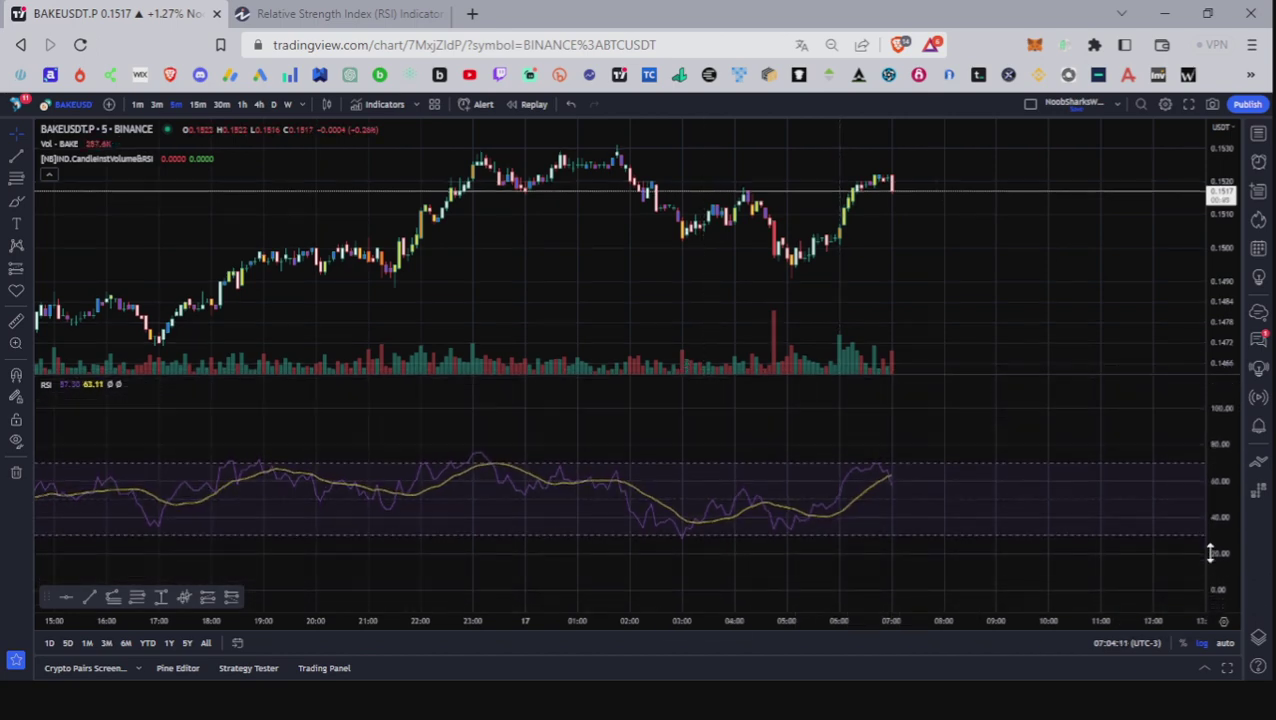
left_click(1108, 406)
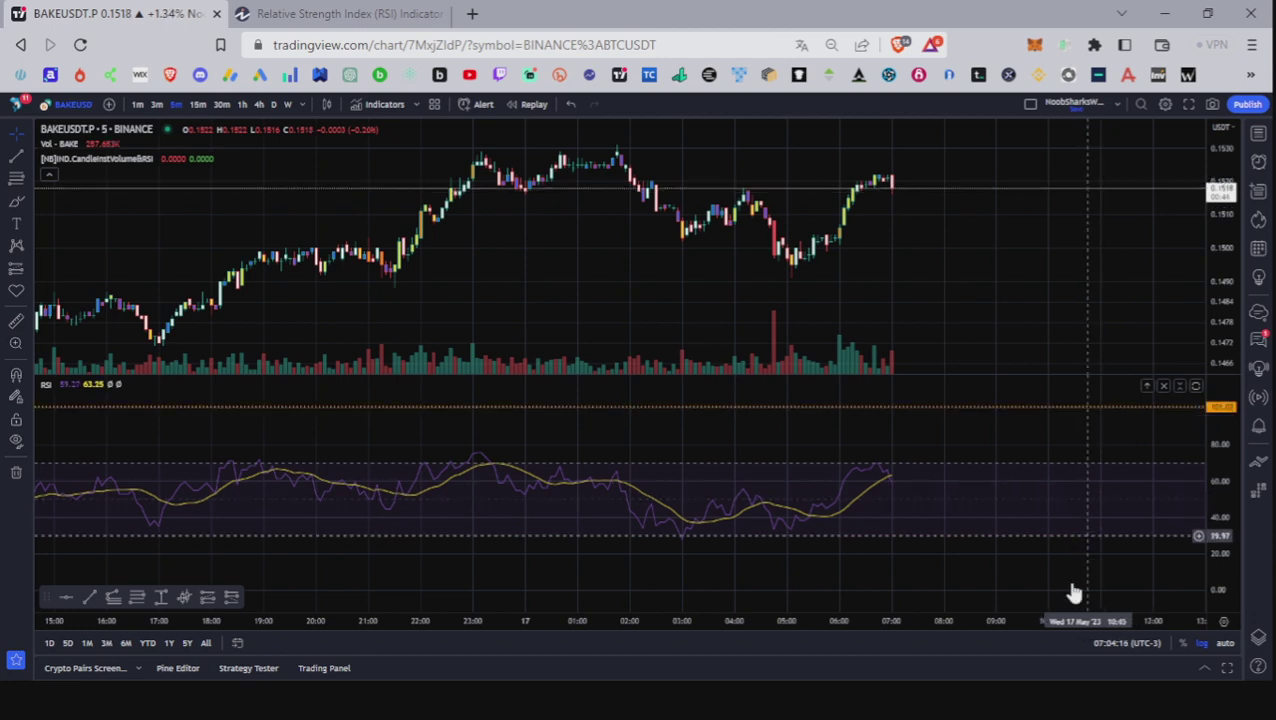
left_click(968, 590)
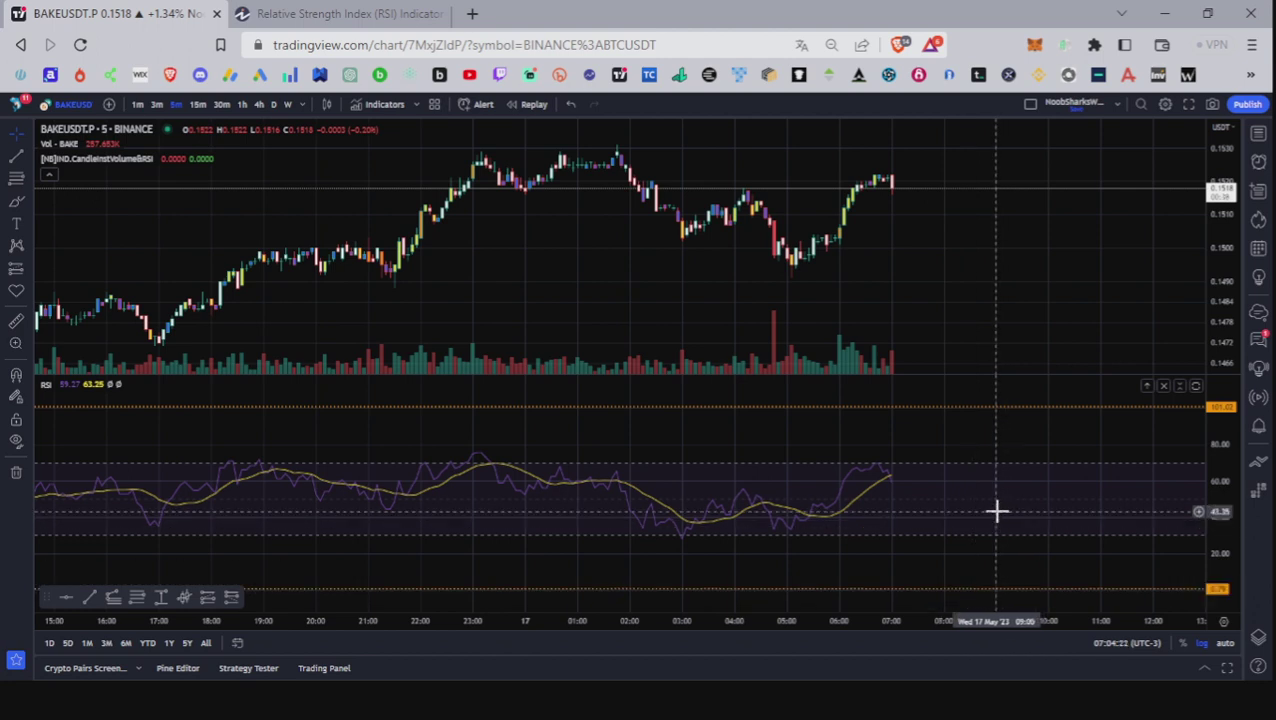
scroll(863, 515, "down", 6)
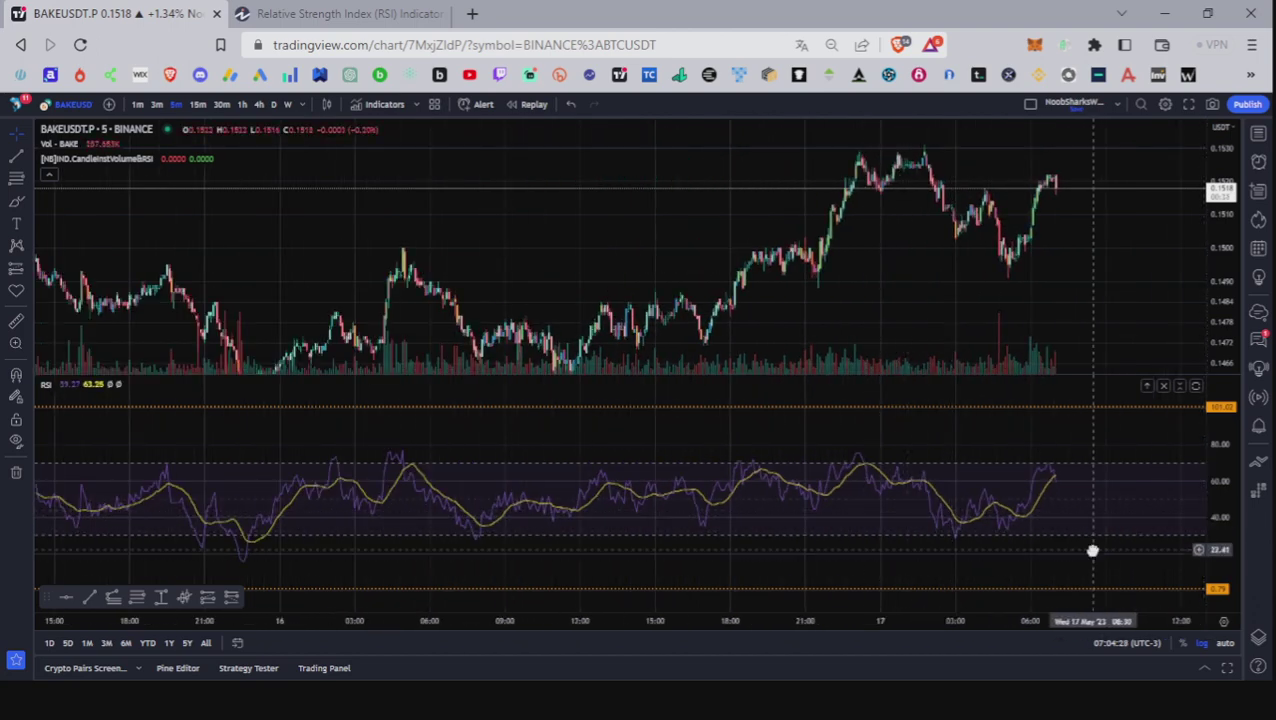
- Zoom the time axis to show about two days of 5-minute history
scroll(820, 493, "down", 3)
scroll(820, 490, "down", 1)
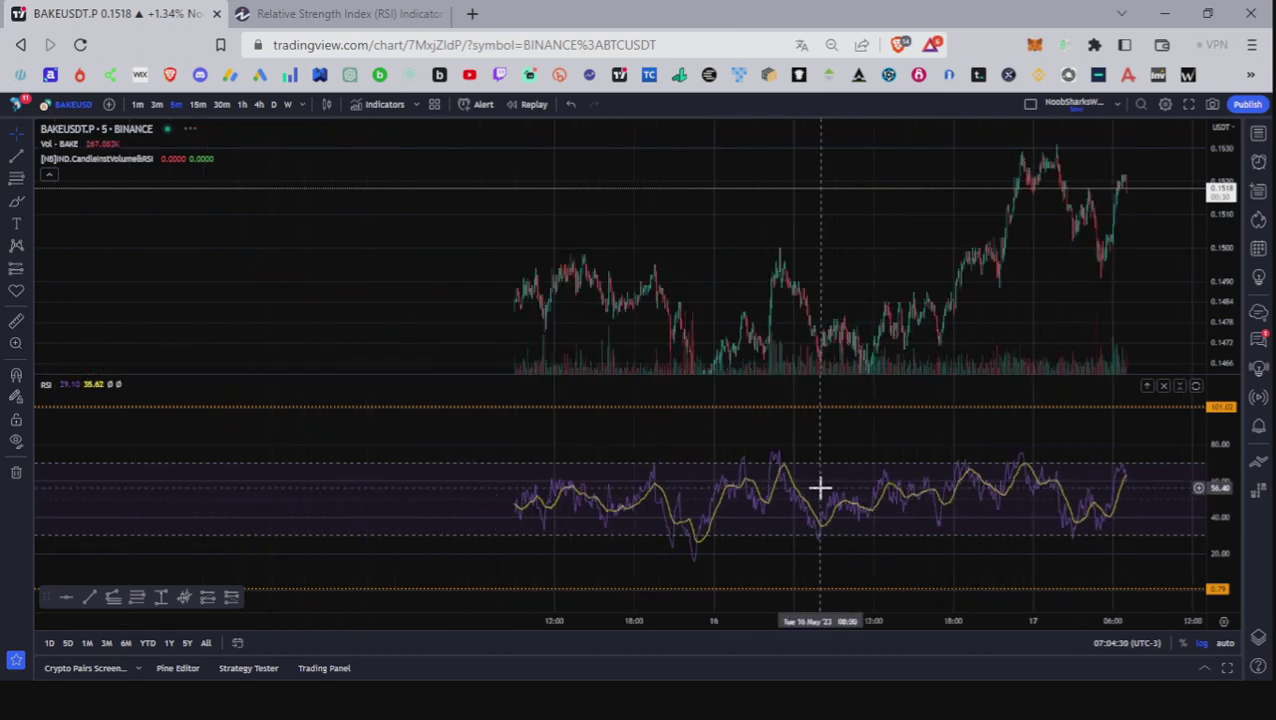
scroll(820, 490, "up", 1)
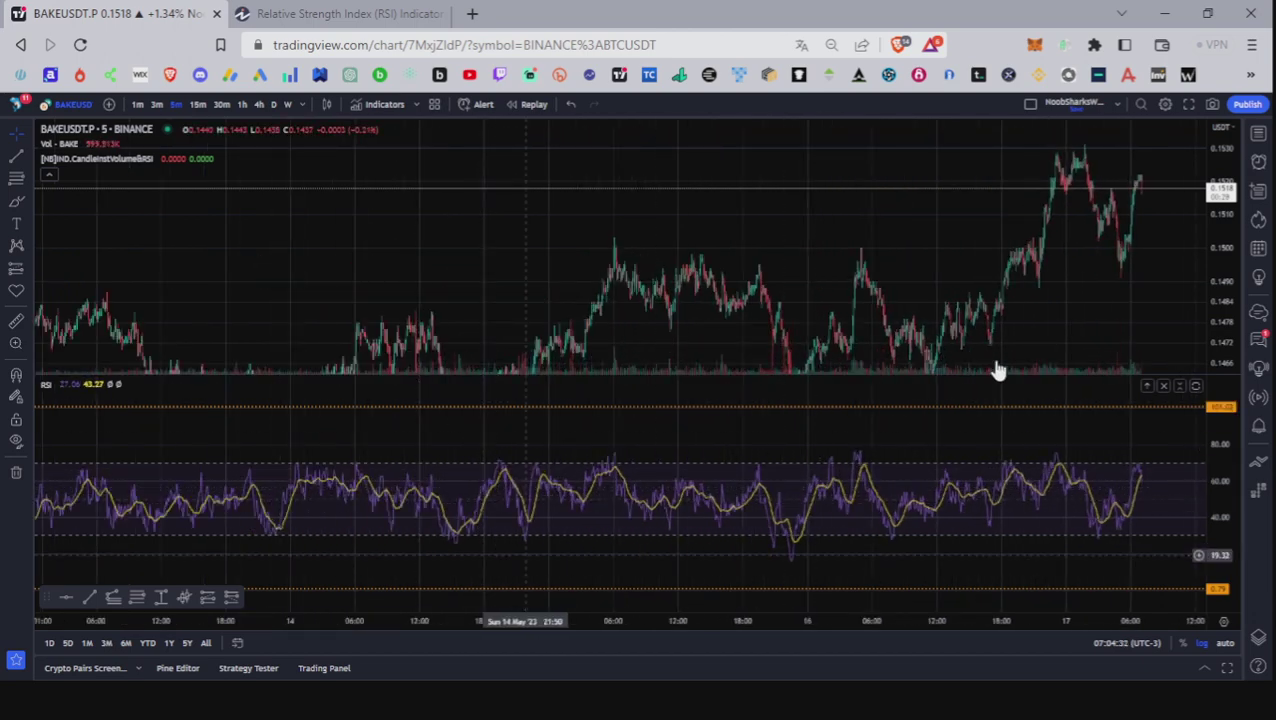
scroll(900, 478, "up", 2)
scroll(700, 490, "up", 2)
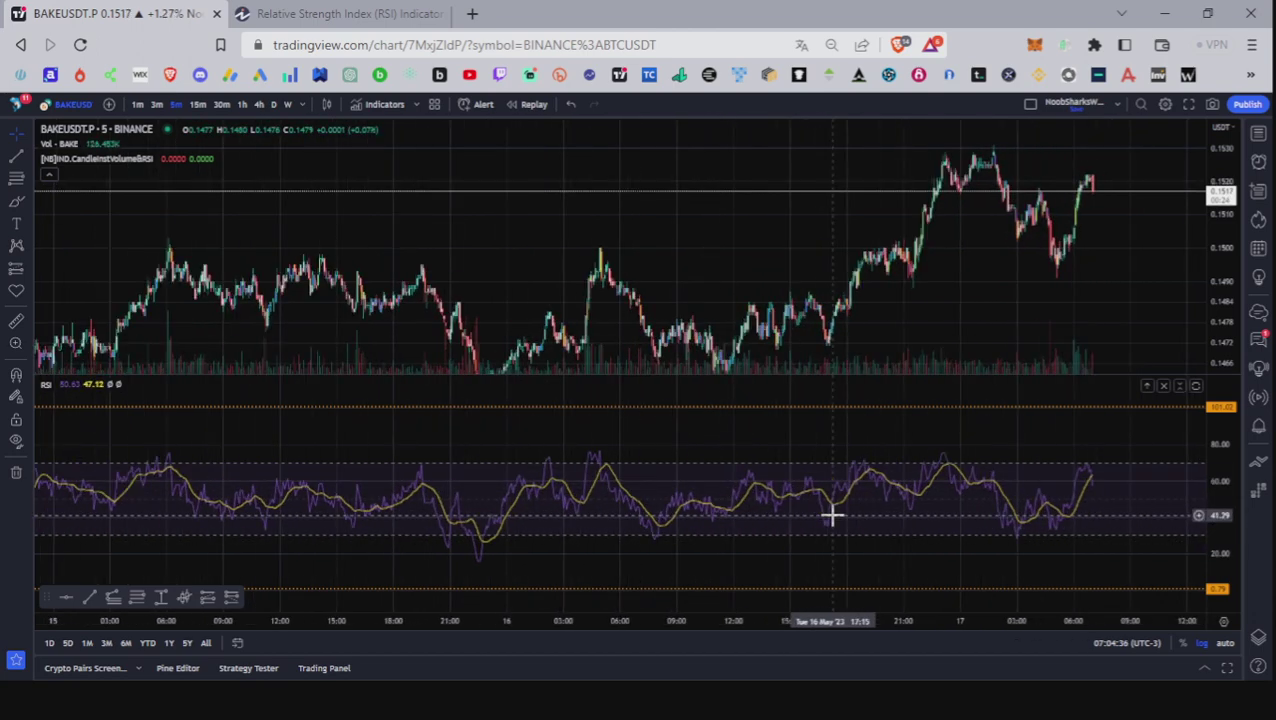
scroll(832, 516, "up", 1)
- Rescale the RSI pane to 0–110, pan to the latest candles, and shrink the RSI pane
left_click_drag(1227, 560, 1116, 495)
scroll(1058, 490, "right", 2)
left_click_drag(1222, 437, 1222, 470)
left_click_drag(1015, 442, 940, 442)
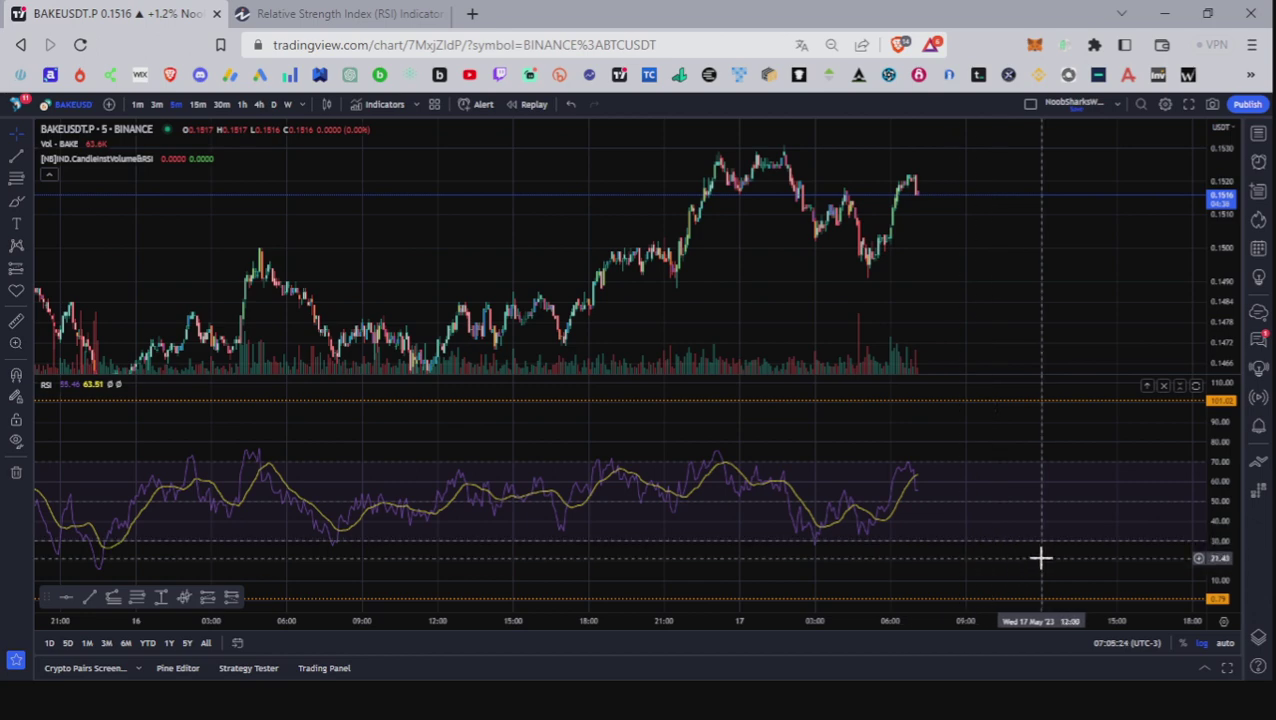
scroll(1041, 558, "down", 2)
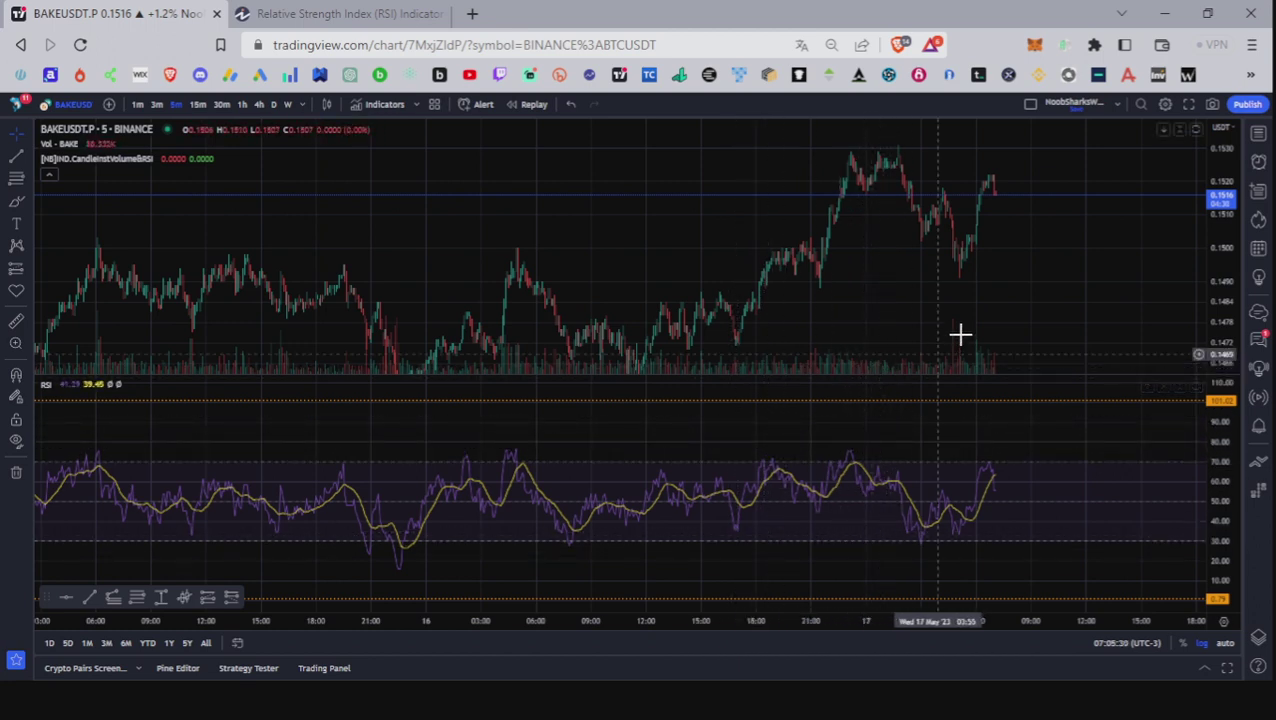
left_click_drag(740, 467, 729, 545)
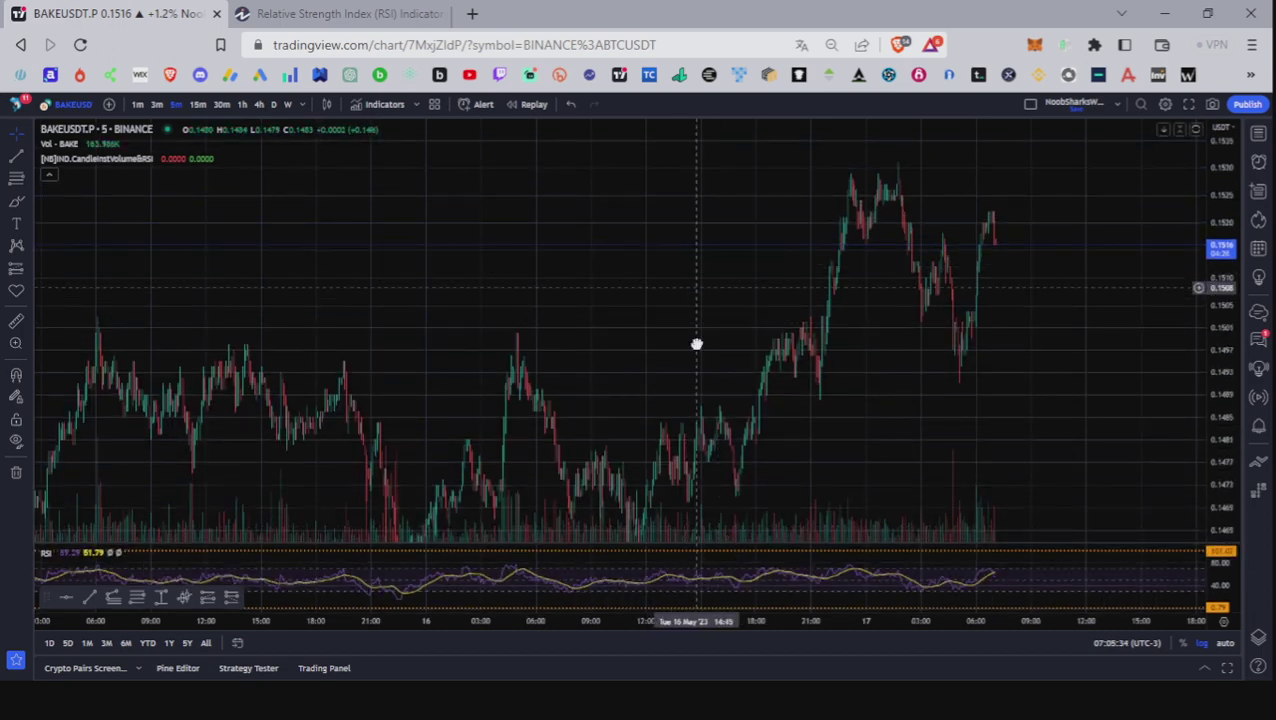
- Maximize the price pane, hiding the RSI, and shift the chart down
left_click_drag(697, 323, 697, 420)
double_click(697, 406)
left_click_drag(740, 219, 791, 589)
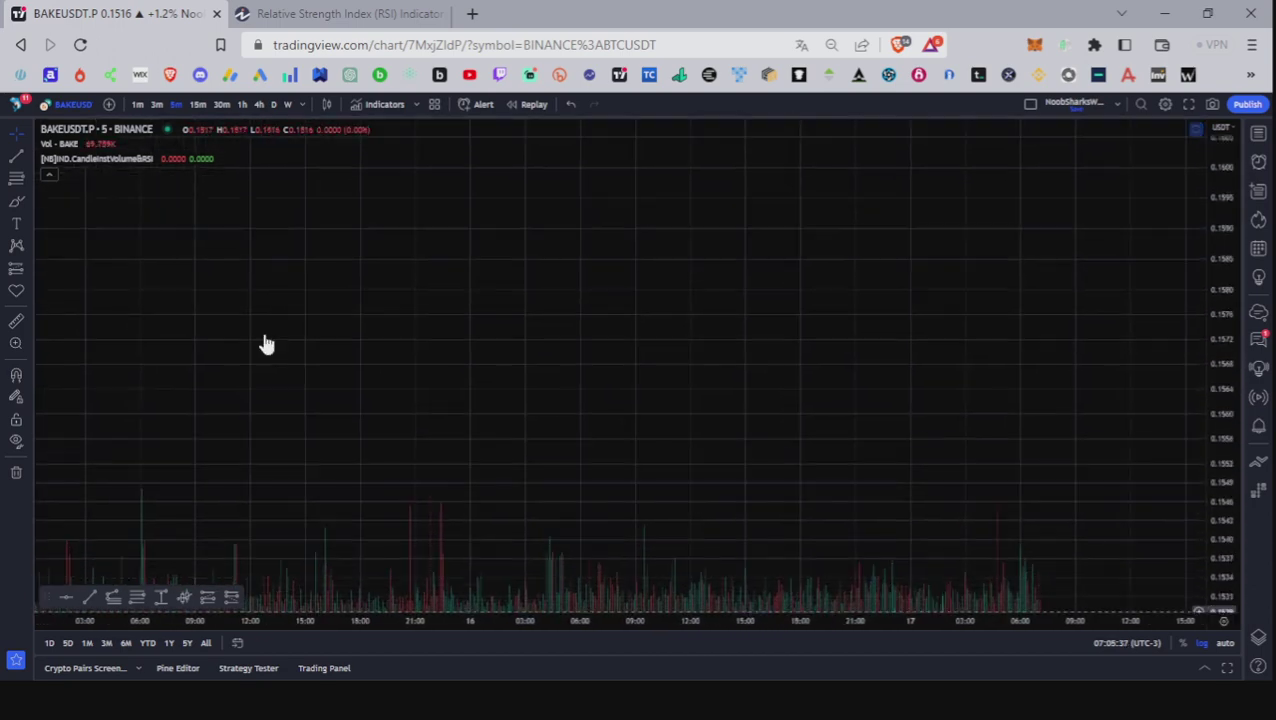
- Brush an OB line with rising waves, turn the lower wave down, and add an arrow beside OB
left_click(16, 202)
mouse_move(259, 444)
left_mouse_down()
mouse_move(290, 353)
mouse_move(345, 344)
mouse_move(472, 202)
left_mouse_up()
mouse_move(400, 499)
left_mouse_down()
mouse_move(456, 419)
mouse_move(478, 424)
mouse_move(510, 373)
mouse_move(557, 342)
left_mouse_up()
left_click_drag(333, 205, 905, 215)
mouse_move(412, 140)
left_mouse_down()
mouse_move(390, 177)
mouse_move(418, 143)
left_mouse_up()
mouse_move(443, 188)
left_mouse_down()
mouse_move(457, 137)
mouse_move(478, 188)
mouse_move(450, 188)
left_mouse_up()
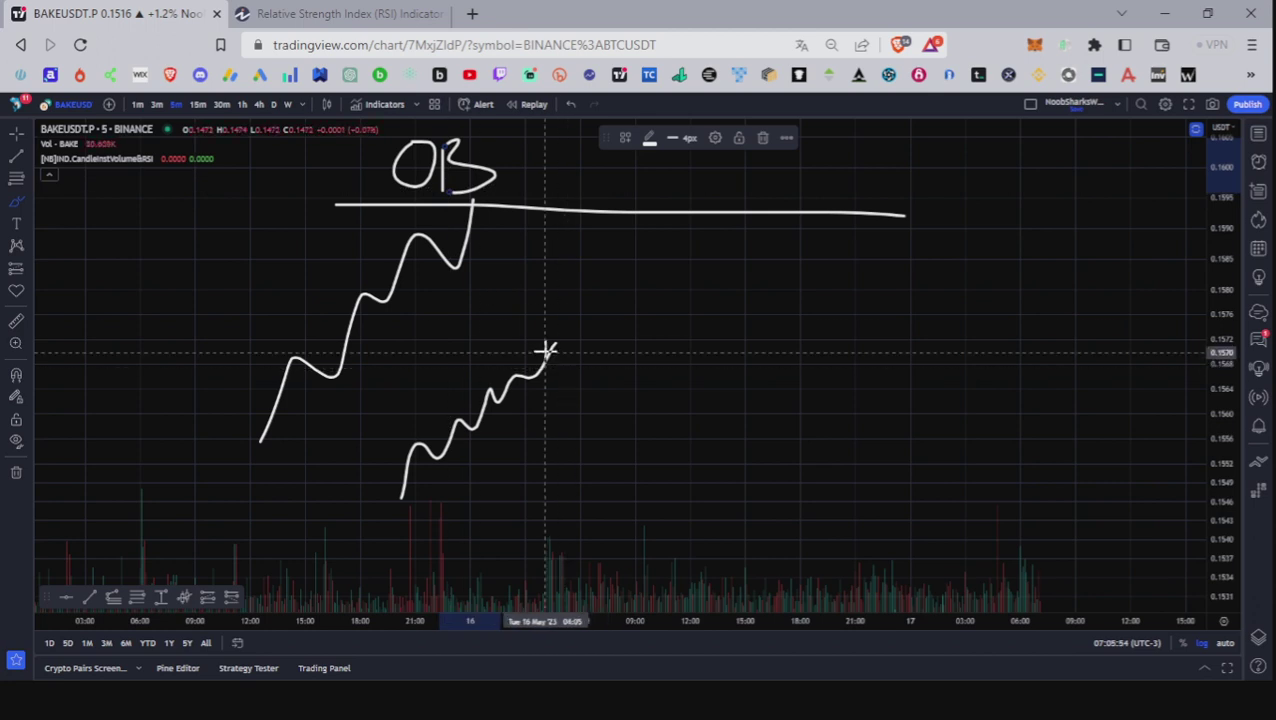
mouse_move(565, 349)
left_mouse_down()
mouse_move(682, 440)
mouse_move(745, 428)
mouse_move(758, 478)
left_mouse_up()
mouse_move(553, 152)
left_mouse_down()
mouse_move(513, 188)
mouse_move(510, 212)
mouse_move(533, 203)
left_mouse_up()
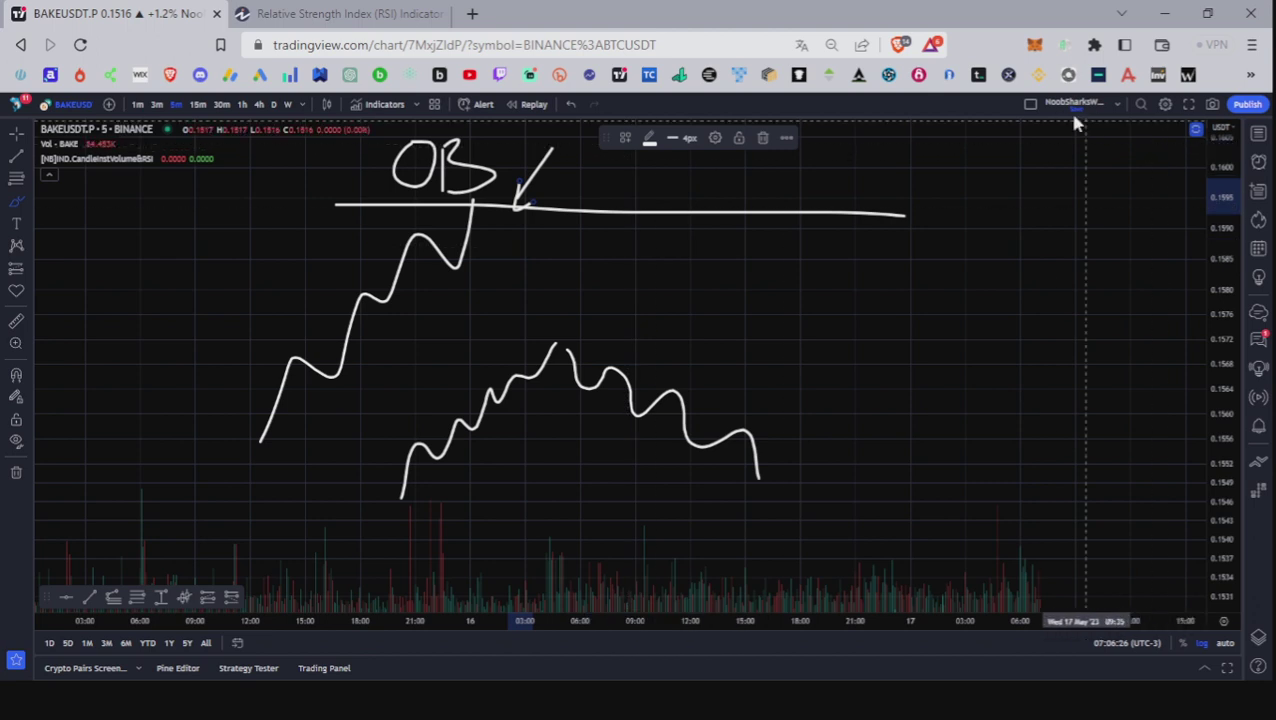
- Undo the arrow, wave tail, OB label and old OB line
left_click(571, 105)
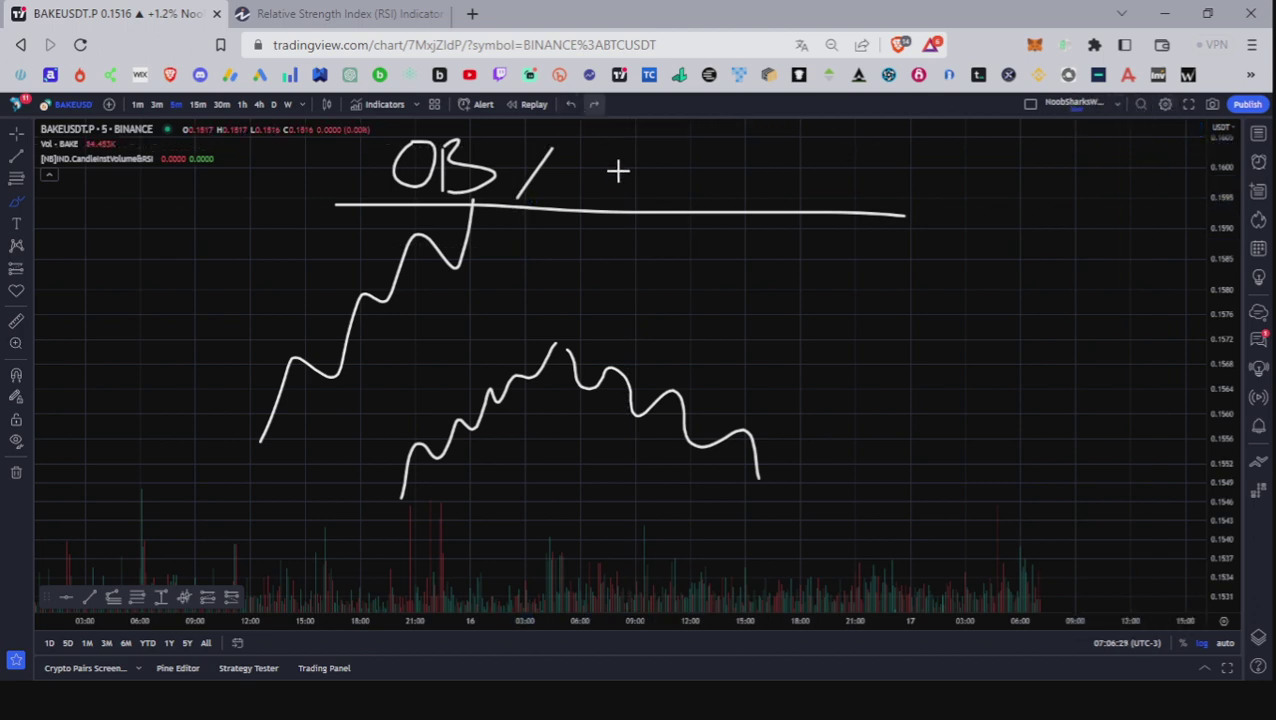
left_click(572, 105)
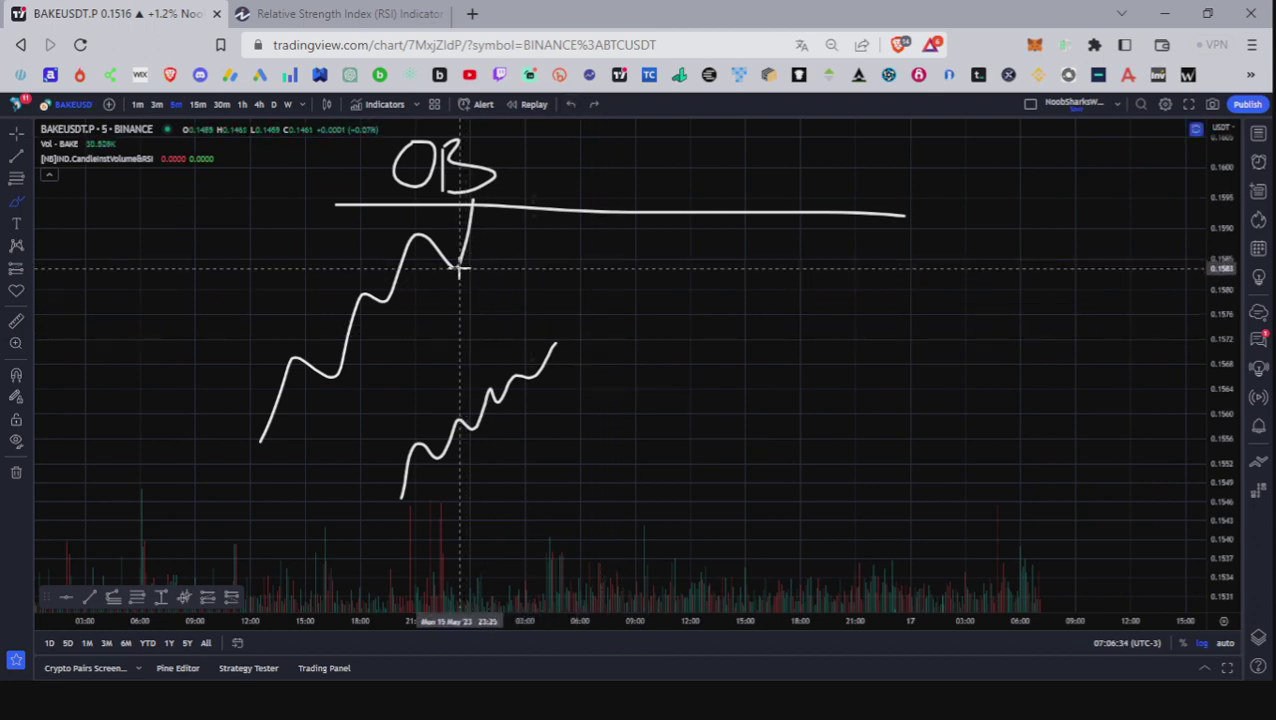
left_click(571, 105)
left_click(571, 105)
left_click(571, 105)
left_click(571, 105)
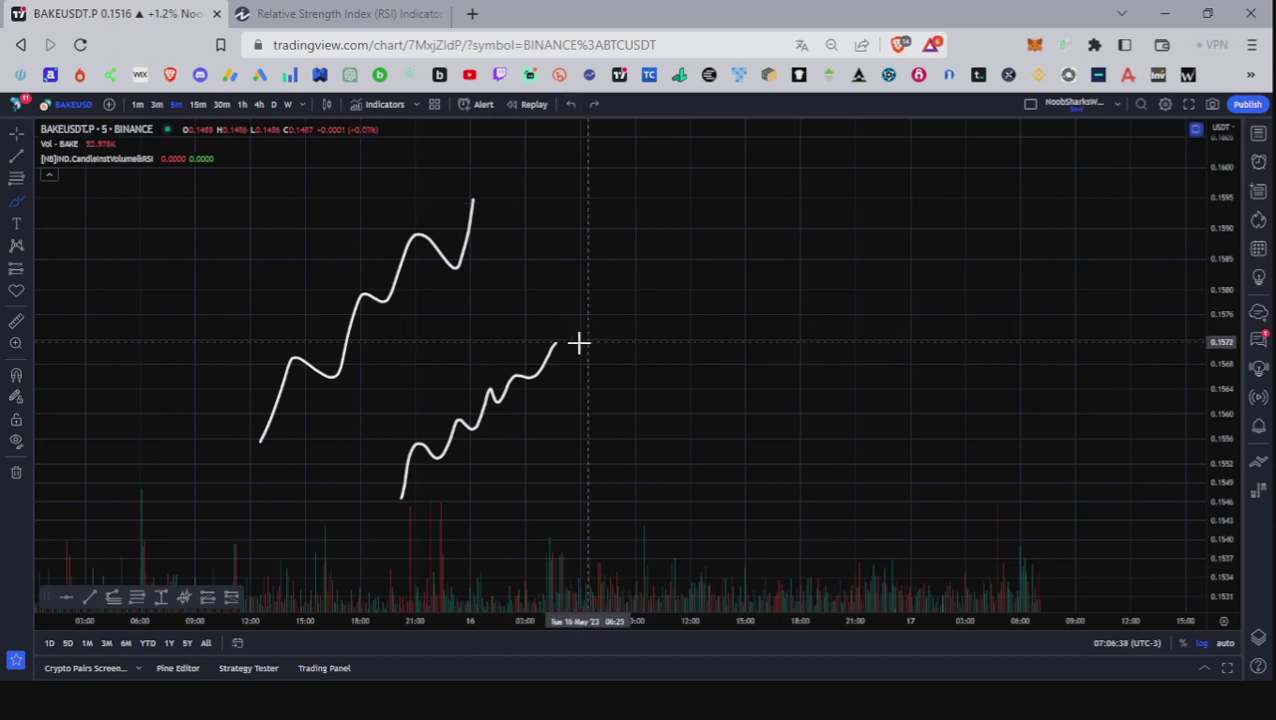
- Brush a new OB line at the lower peak, label it, and sketch down arrows from both peaks
left_click_drag(520, 348, 722, 358)
mouse_move(588, 310)
left_mouse_down()
mouse_move(617, 313)
mouse_move(618, 340)
left_mouse_up()
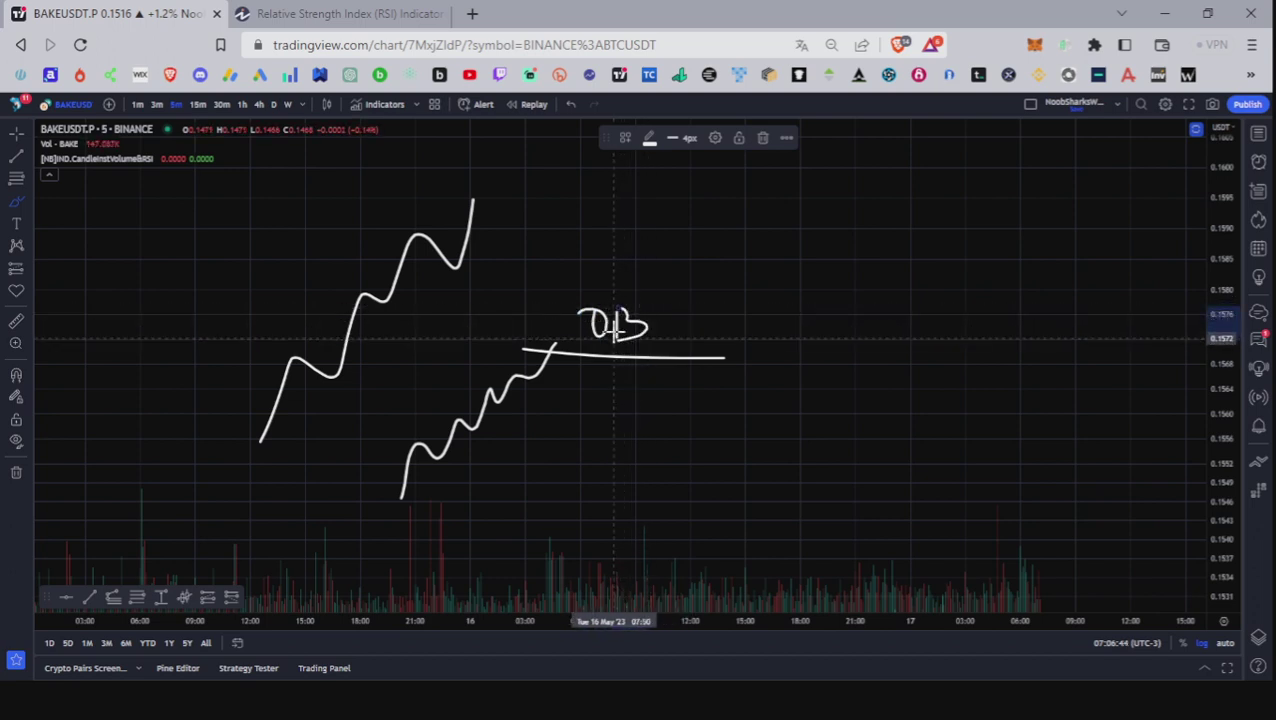
left_click_drag(489, 206, 538, 271)
mouse_move(578, 382)
left_mouse_down()
mouse_move(588, 418)
mouse_move(605, 414)
left_mouse_up()
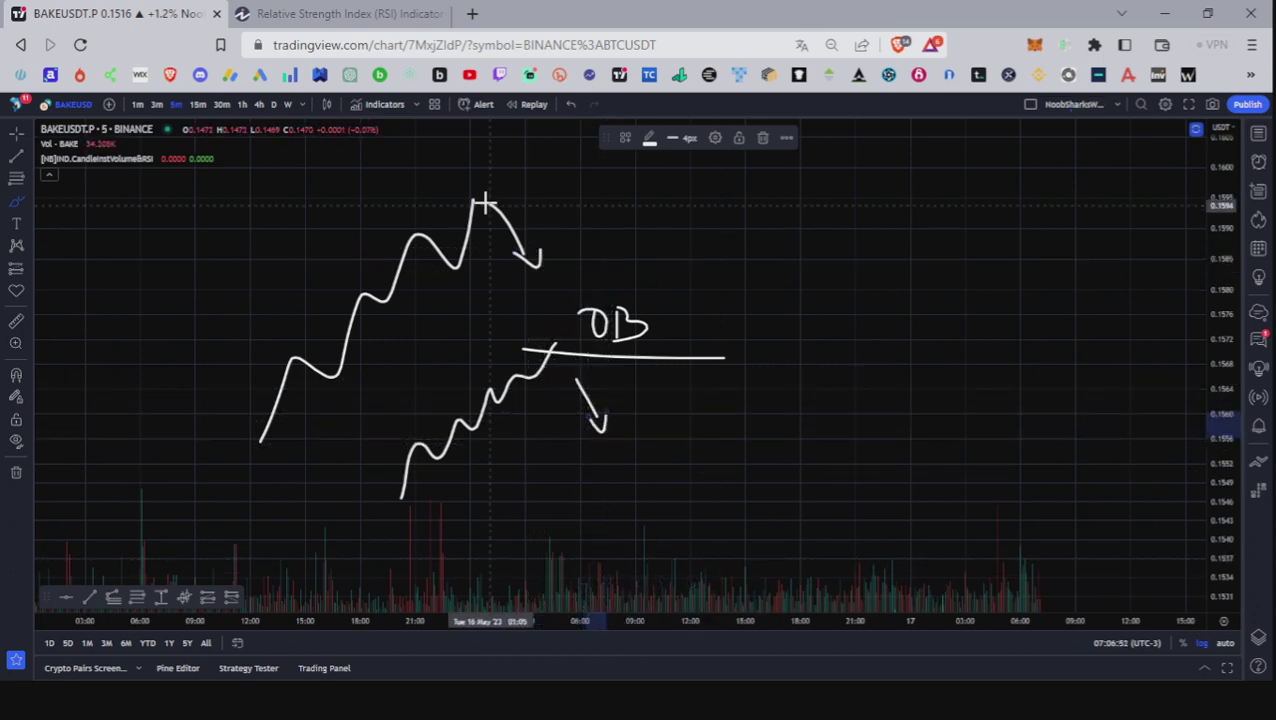
mouse_move(484, 205)
left_mouse_down()
mouse_move(532, 258)
mouse_move(544, 205)
mouse_move(575, 251)
mouse_move(628, 212)
mouse_move(641, 251)
mouse_move(655, 208)
mouse_move(675, 259)
mouse_move(695, 222)
mouse_move(720, 218)
mouse_move(730, 245)
left_mouse_up()
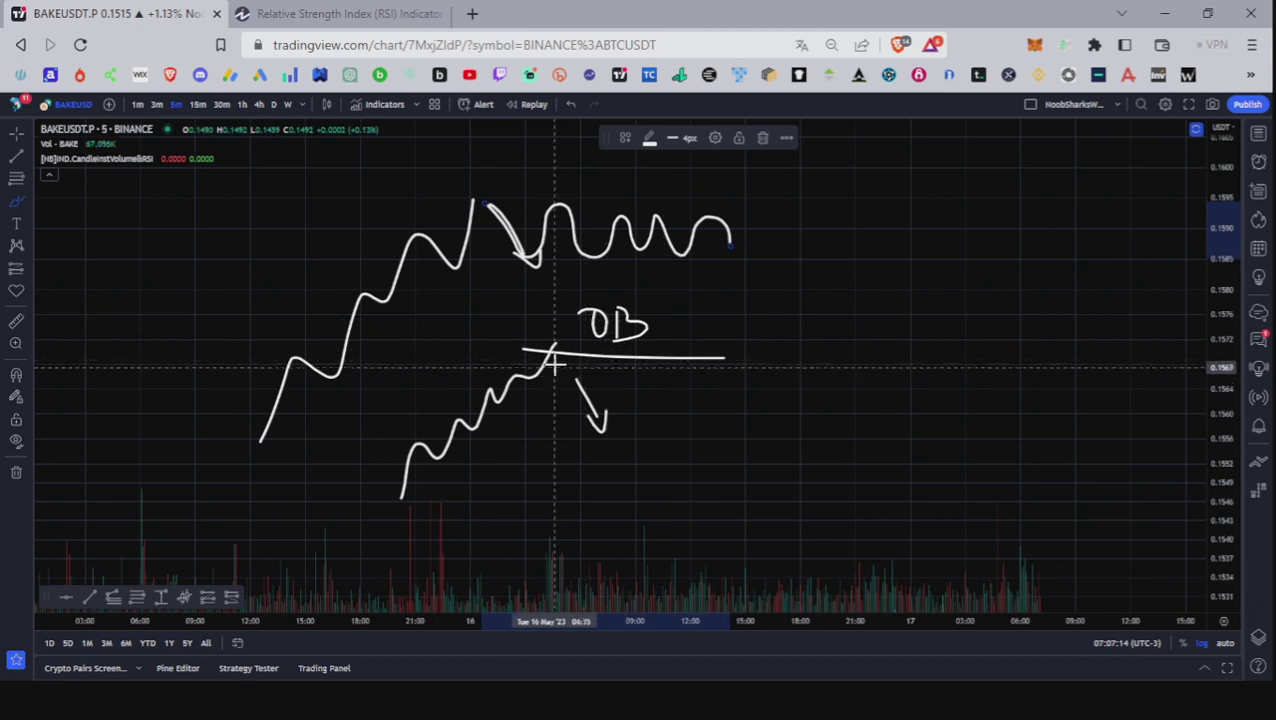
- Brush a drop from the OB line, range lines, a breakout and a circle, then undo them
mouse_move(551, 352)
left_mouse_down()
mouse_move(578, 395)
mouse_move(598, 382)
mouse_move(604, 408)
mouse_move(620, 400)
mouse_move(688, 470)
left_mouse_up()
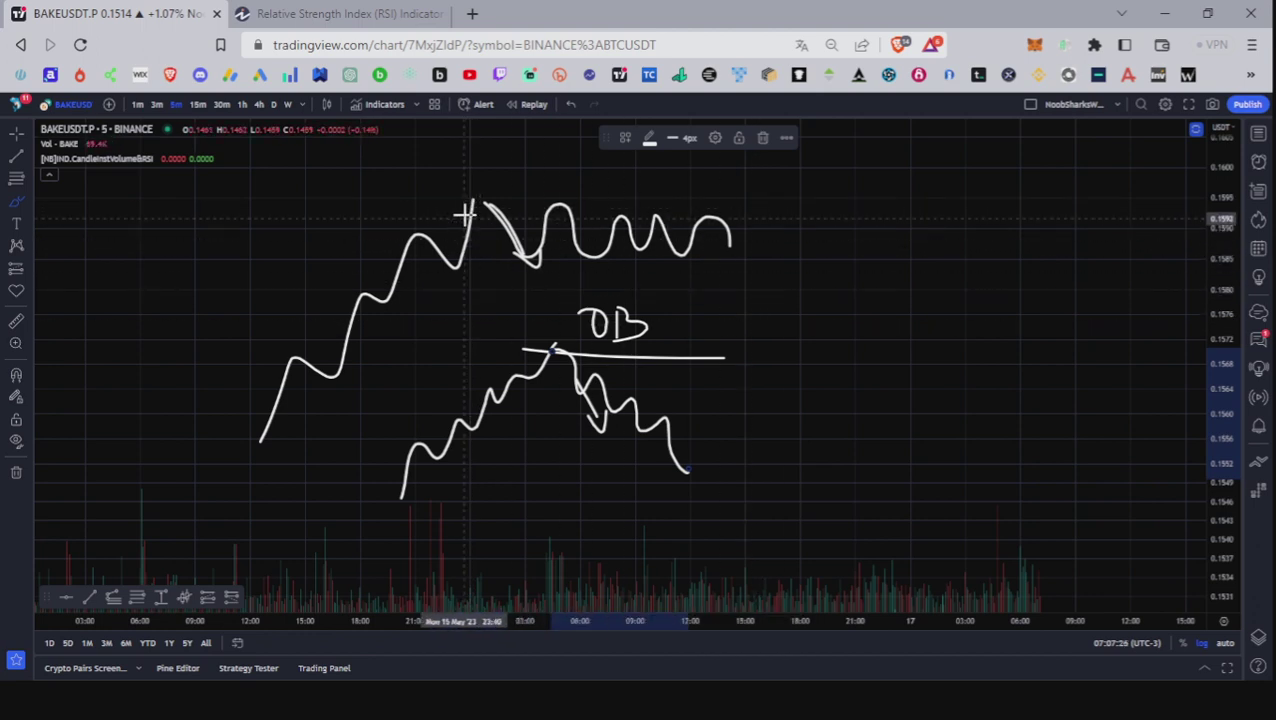
left_click_drag(470, 205, 728, 203)
left_click_drag(487, 258, 752, 263)
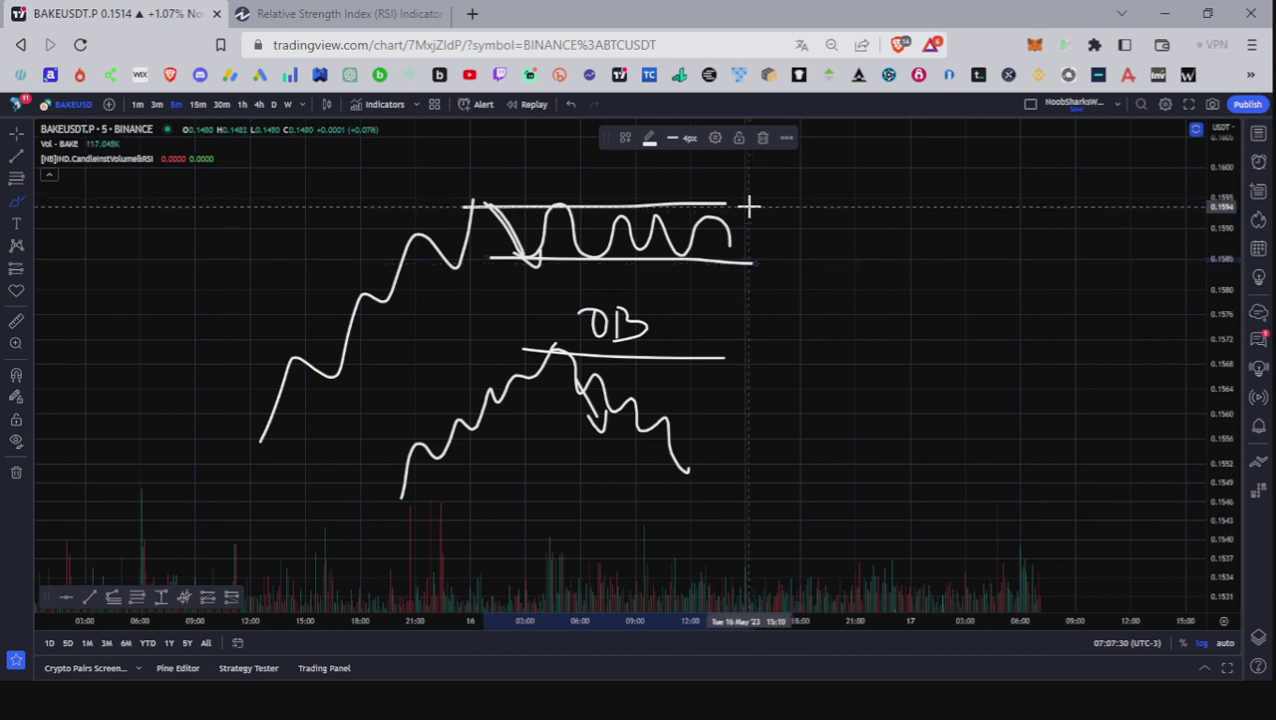
mouse_move(749, 205)
left_mouse_down()
mouse_move(786, 171)
mouse_move(832, 191)
mouse_move(848, 150)
mouse_move(898, 157)
left_mouse_up()
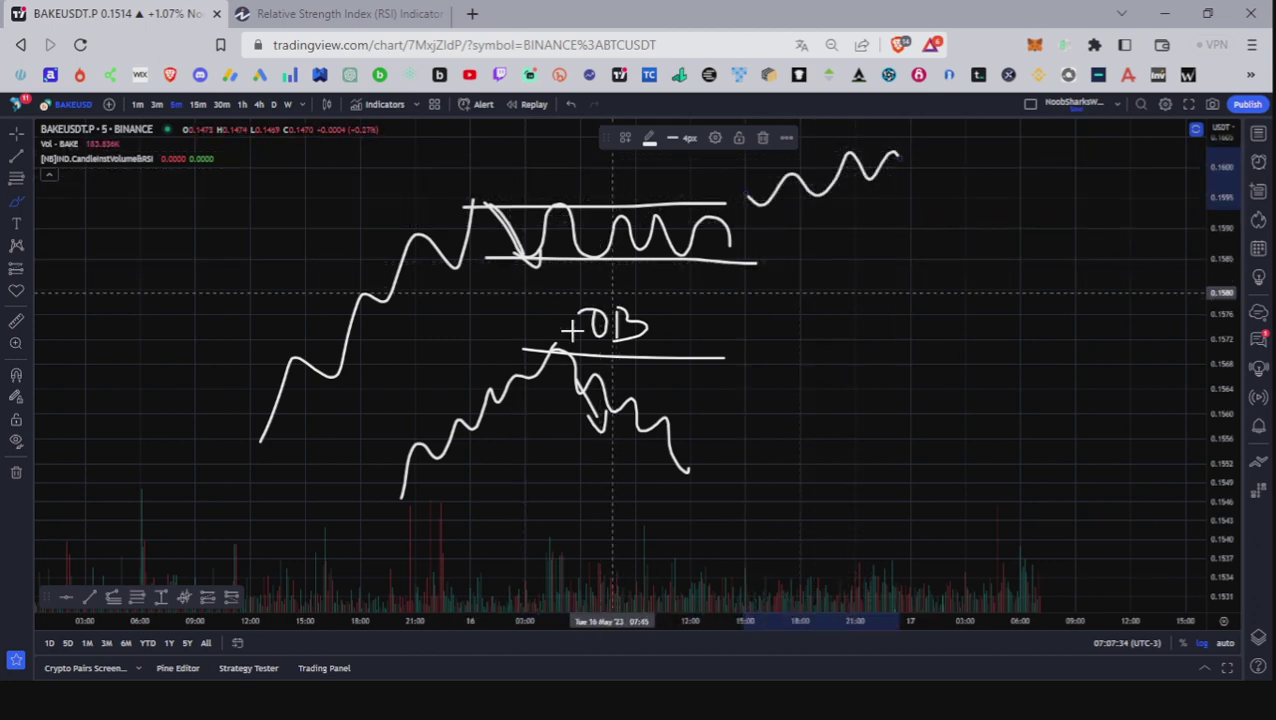
mouse_move(541, 347)
left_mouse_down()
mouse_move(555, 372)
mouse_move(561, 333)
mouse_move(545, 340)
left_mouse_up()
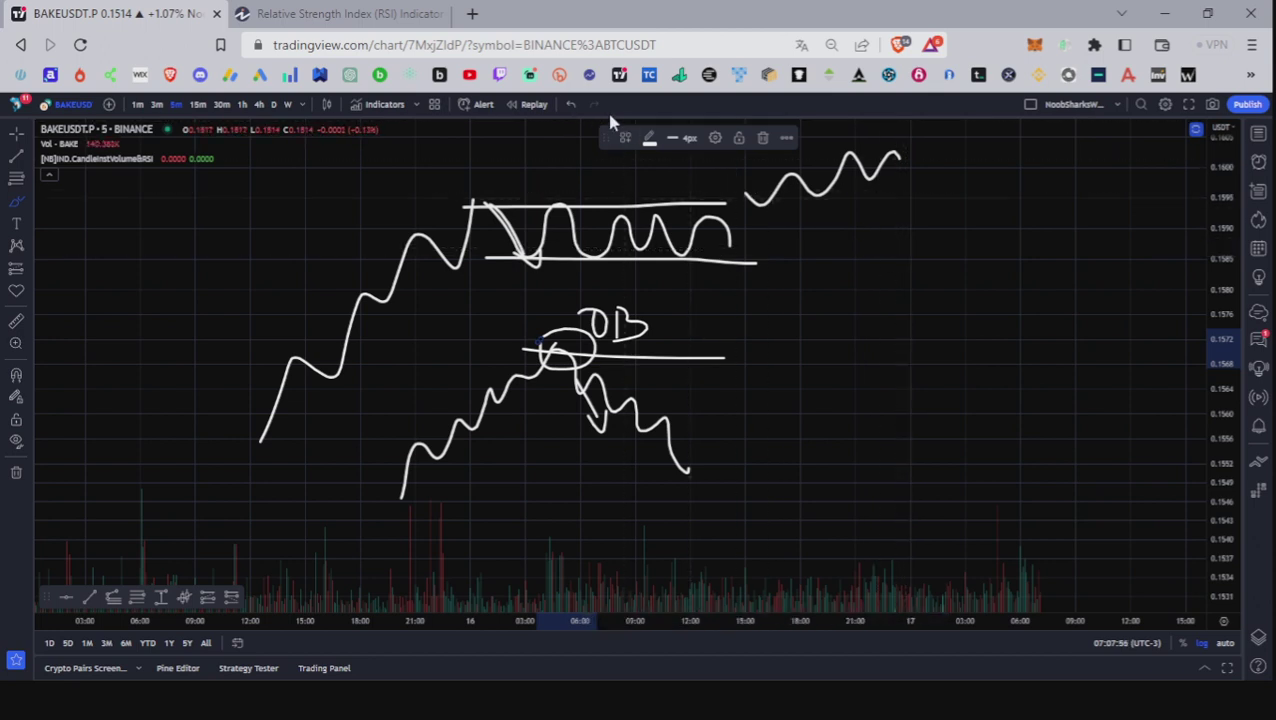
left_click(571, 104)
left_click(571, 104)
left_click(571, 104)
left_click(571, 104)
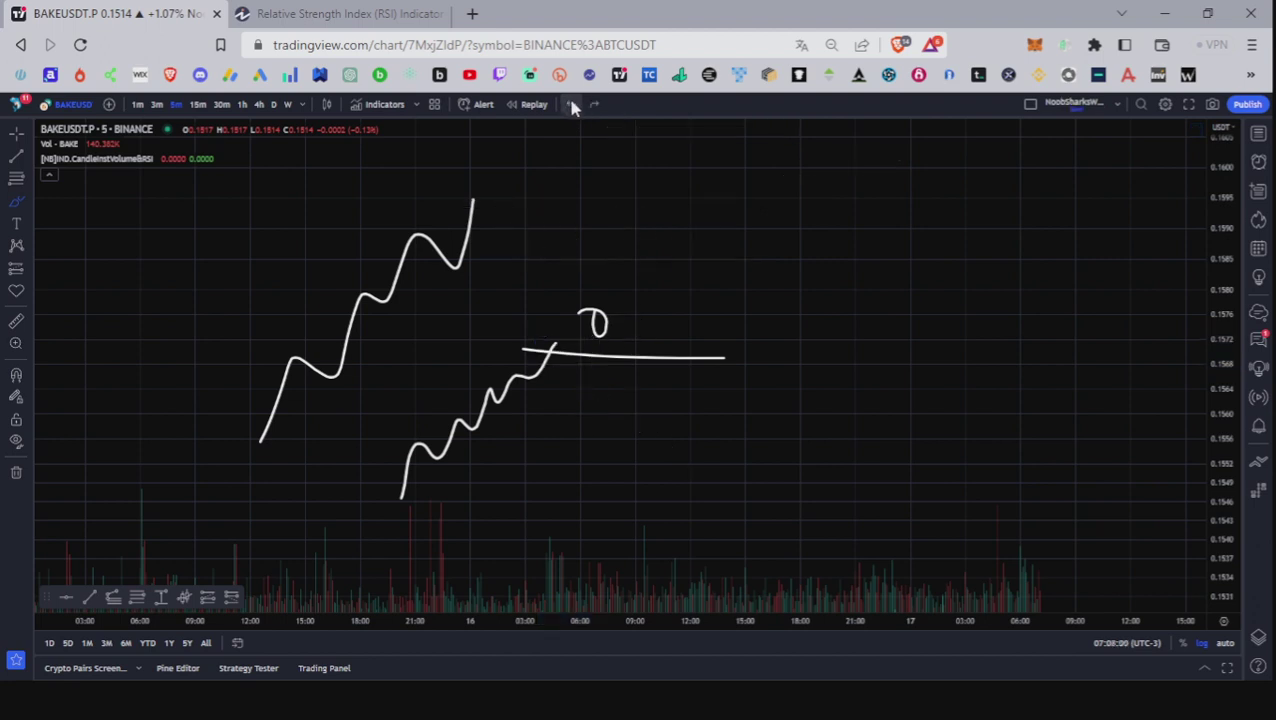
- Undo the last brush strokes so the BAKEUSDT candles and RSI pane show again
left_click(571, 104)
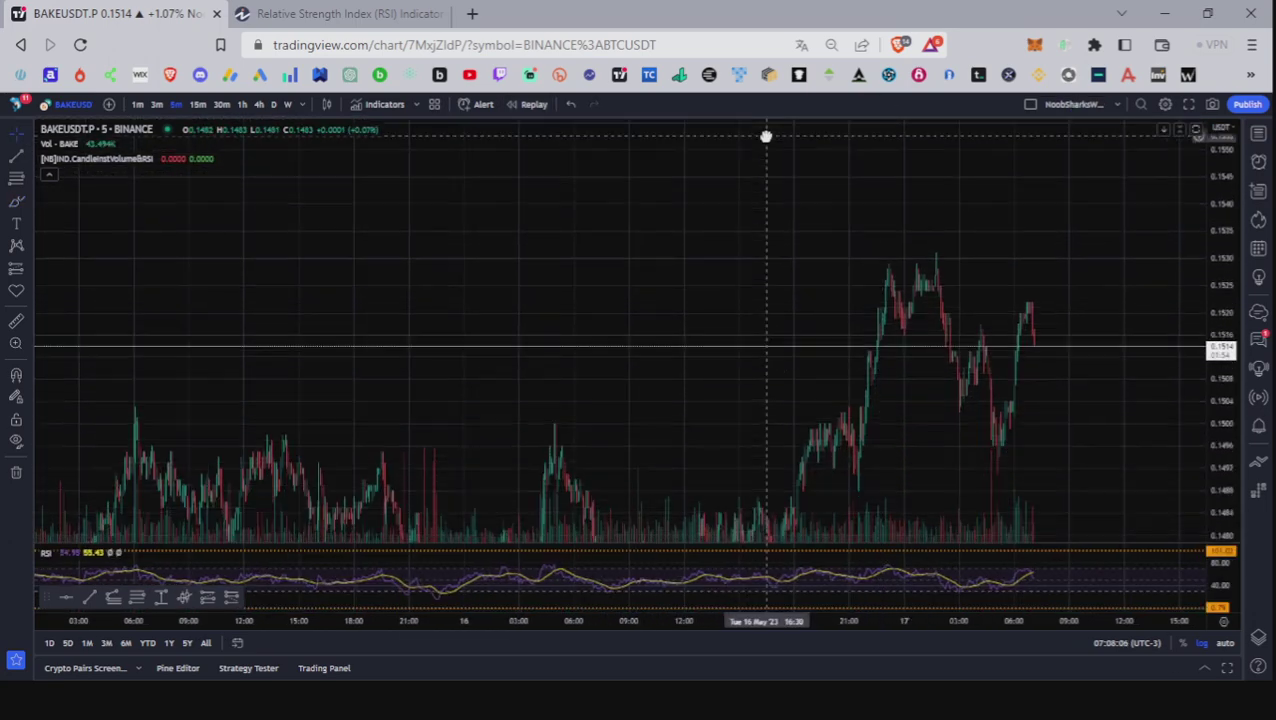
- Make the RSI pane much taller and pan the chart to centre the latest candles
left_click_drag(911, 541, 914, 277)
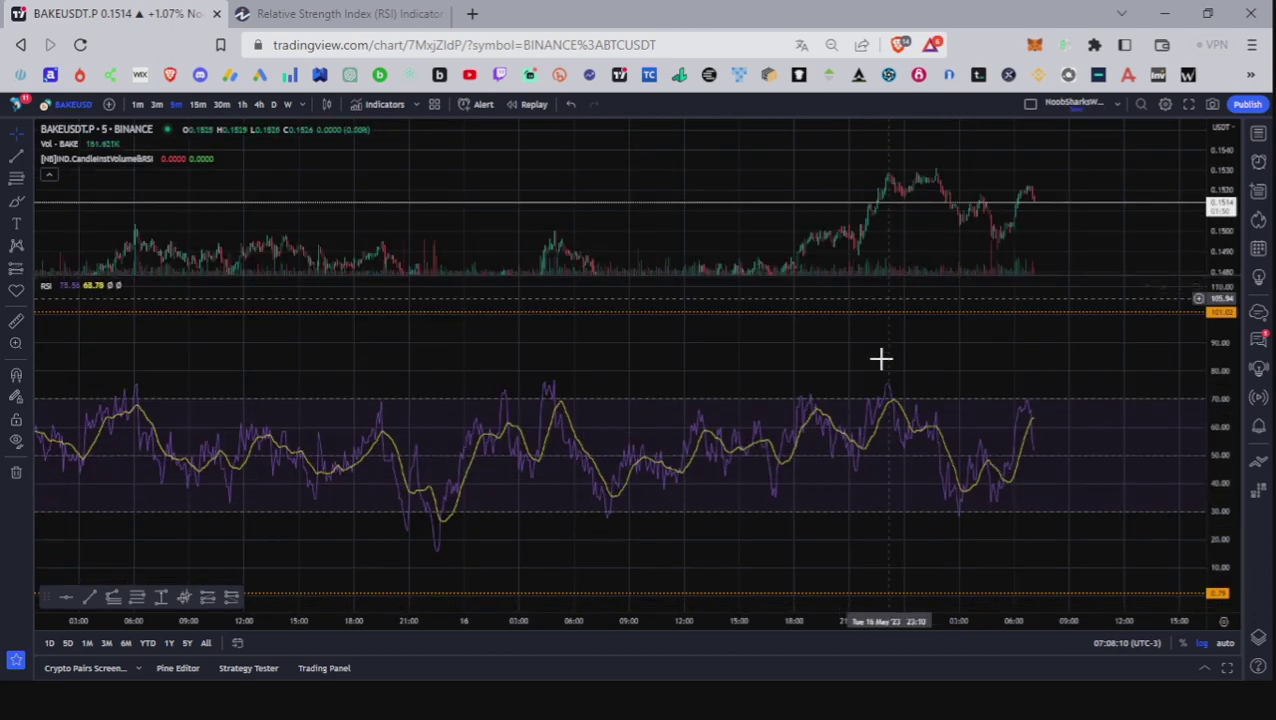
left_click_drag(1025, 219, 743, 214)
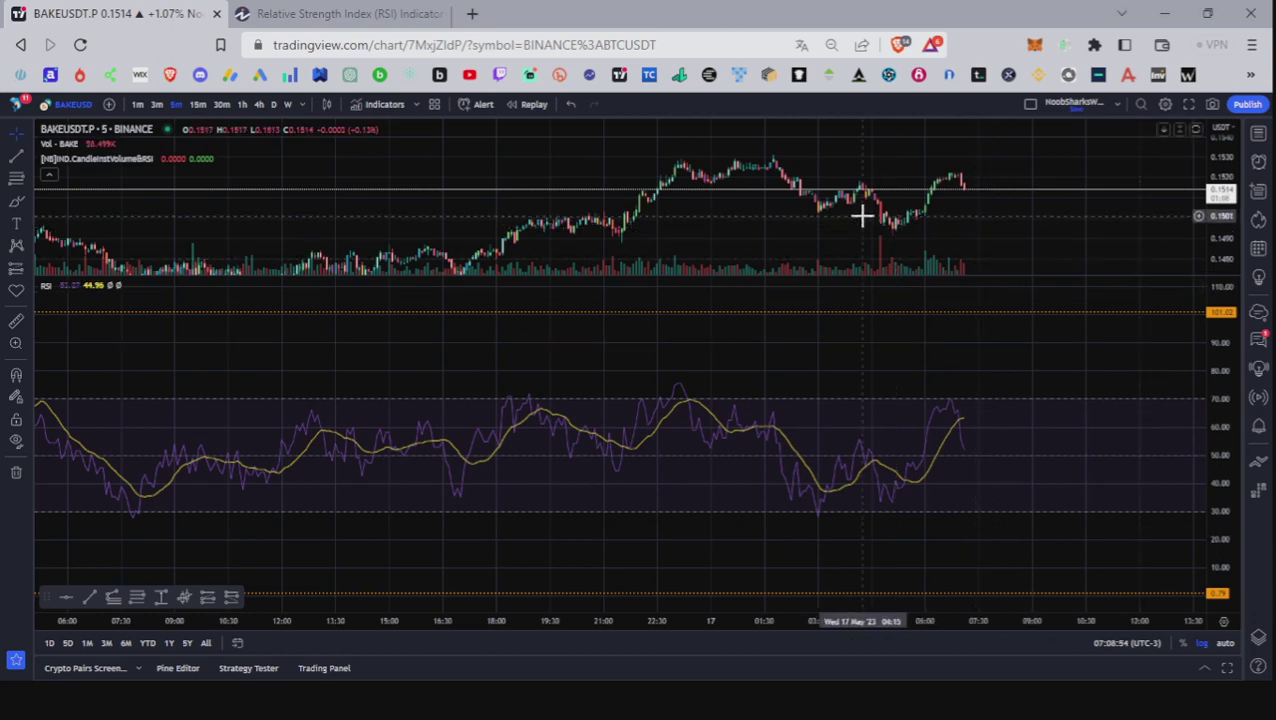
- Delete the orange RSI horizontal line, enlarge the price pane, and stretch the RSI scale to about 30–70
left_click(718, 313)
left_click_drag(718, 313, 885, 594)
key("Delete")
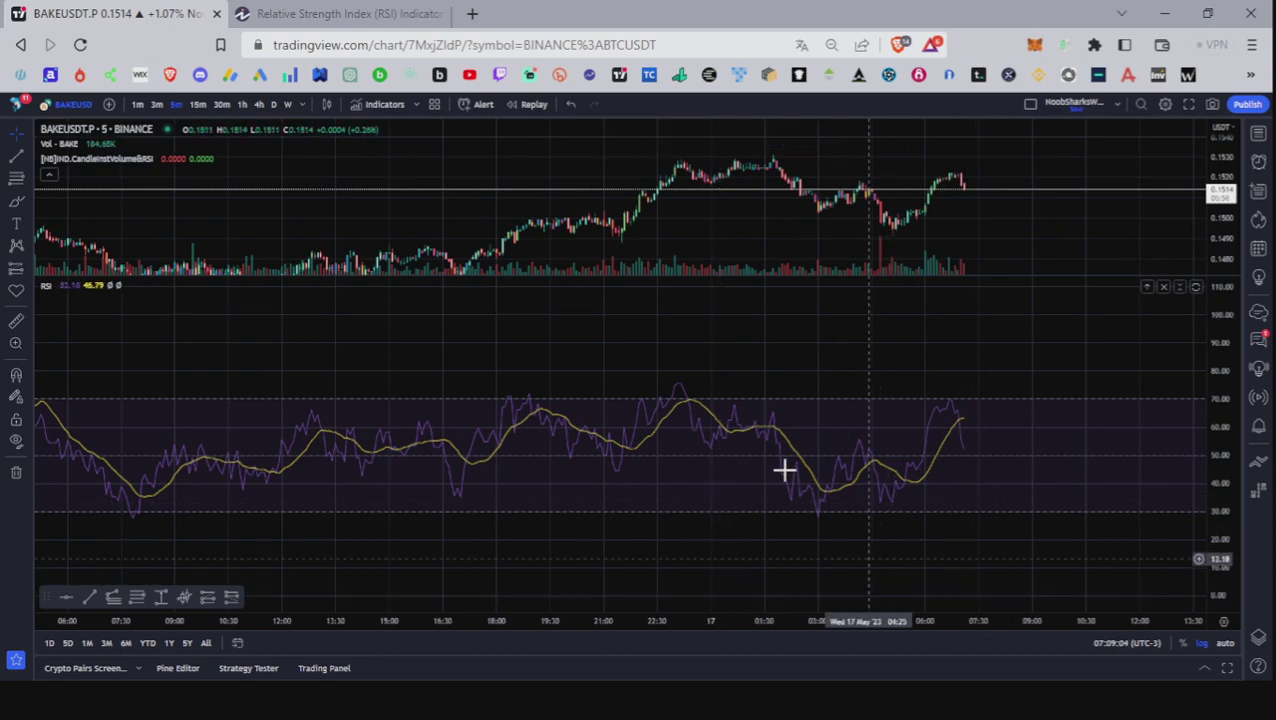
left_click_drag(669, 278, 857, 416)
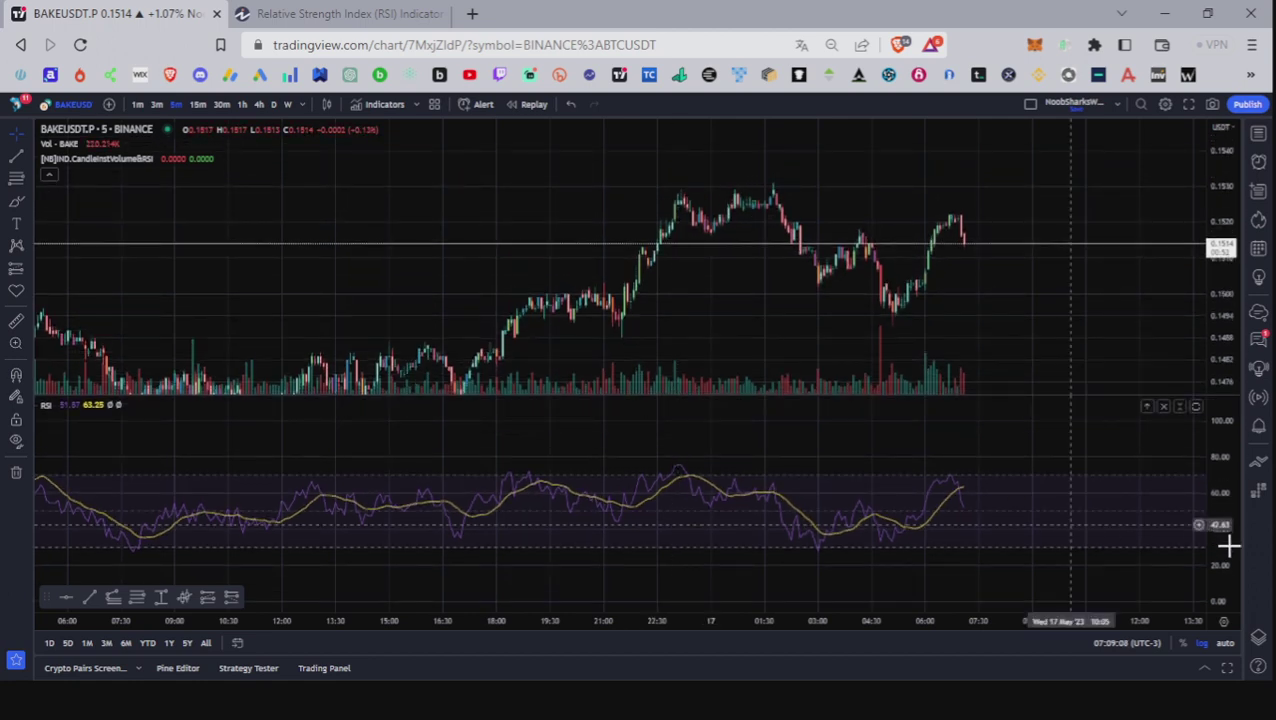
left_click_drag(1212, 568, 1215, 485)
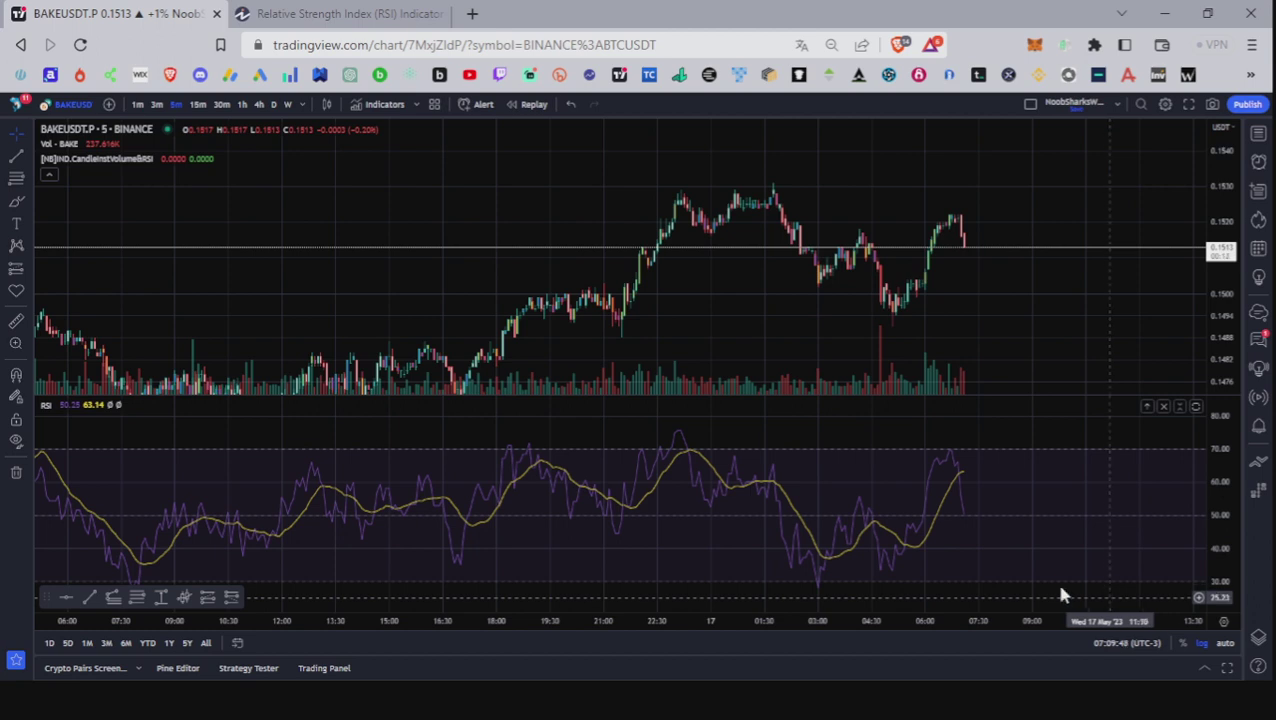
- Zoom out and compress the price scale to show 8–17 May at roughly 0.140–0.158
left_click_drag(435, 260, 447, 214)
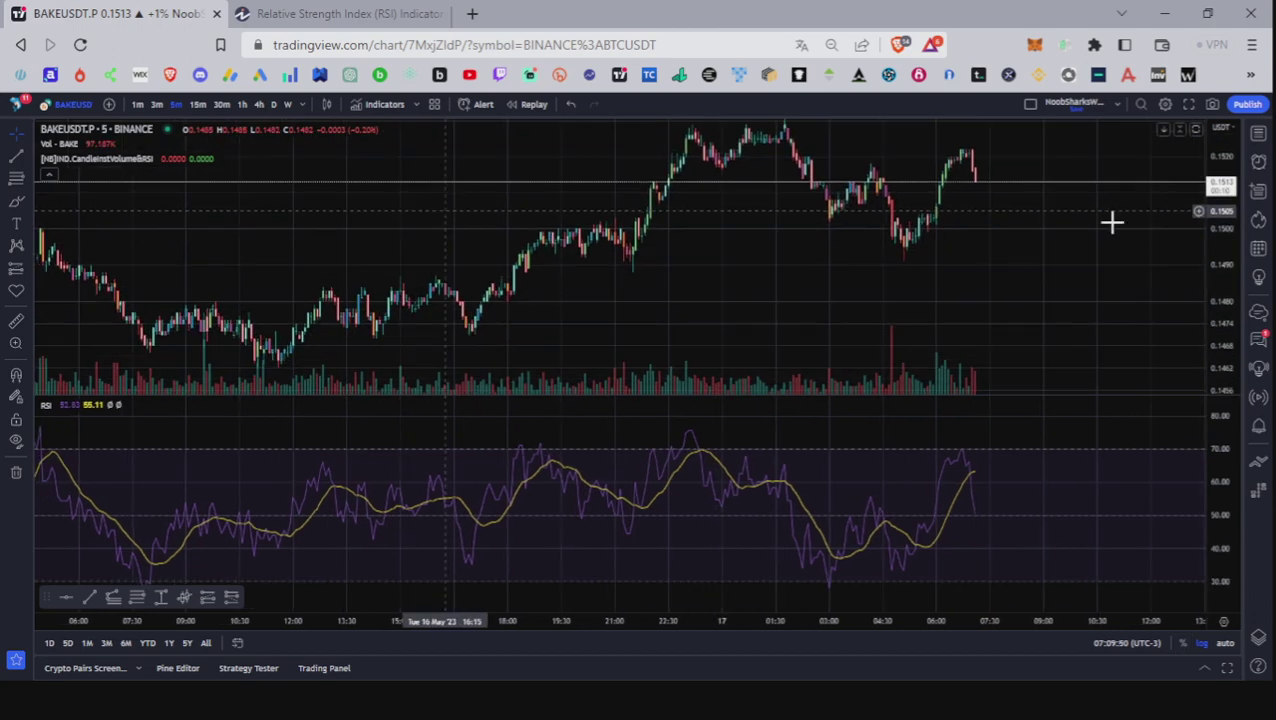
scroll(627, 162, "down", 8)
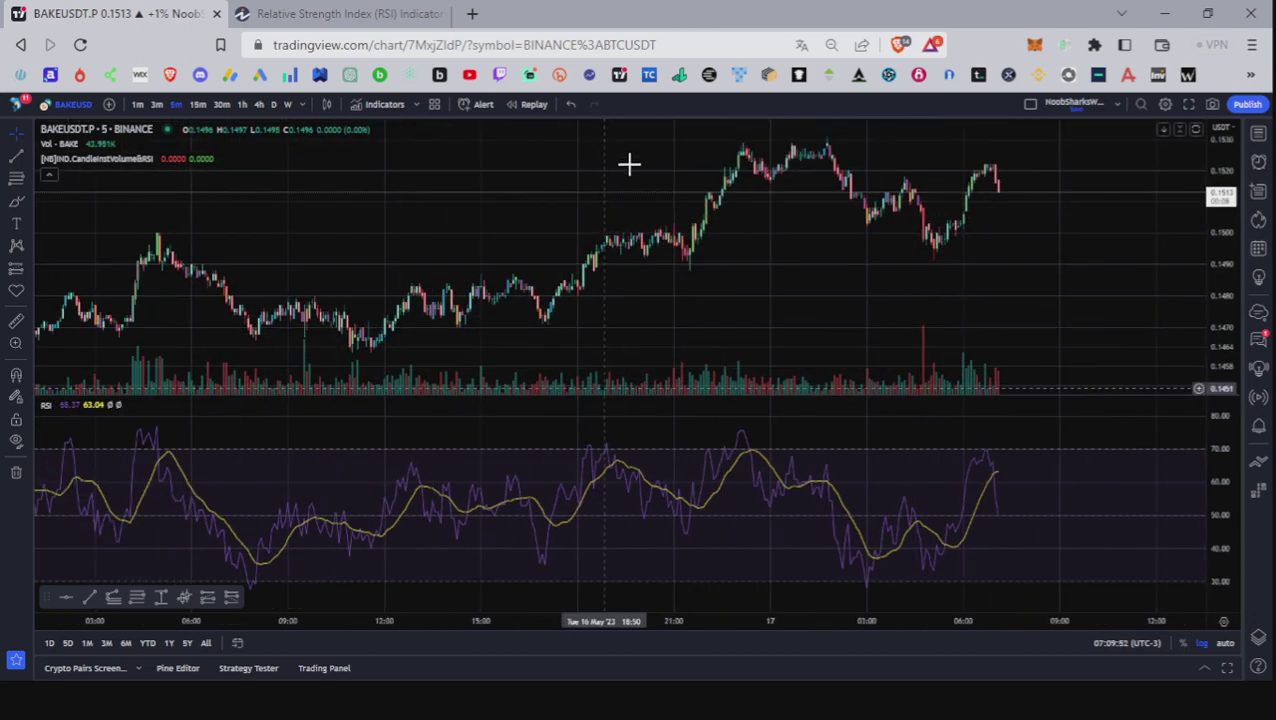
scroll(629, 195, "down", 8)
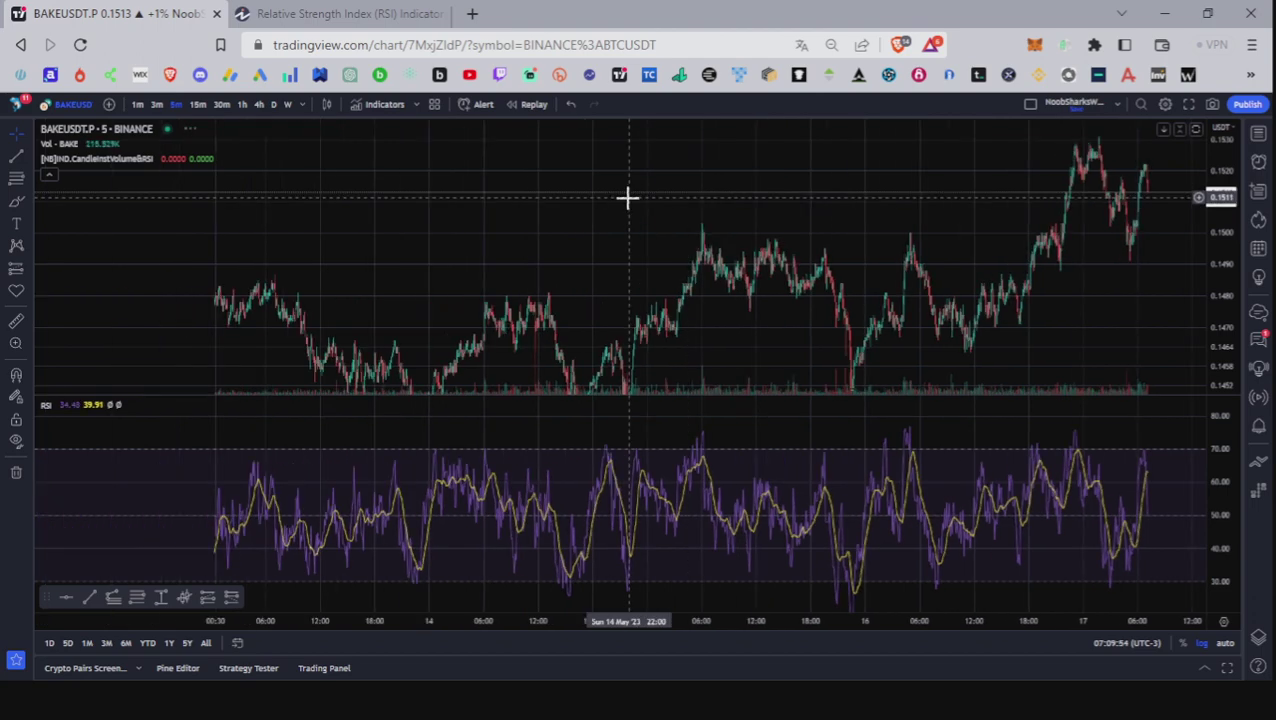
left_click_drag(1222, 205, 1224, 342)
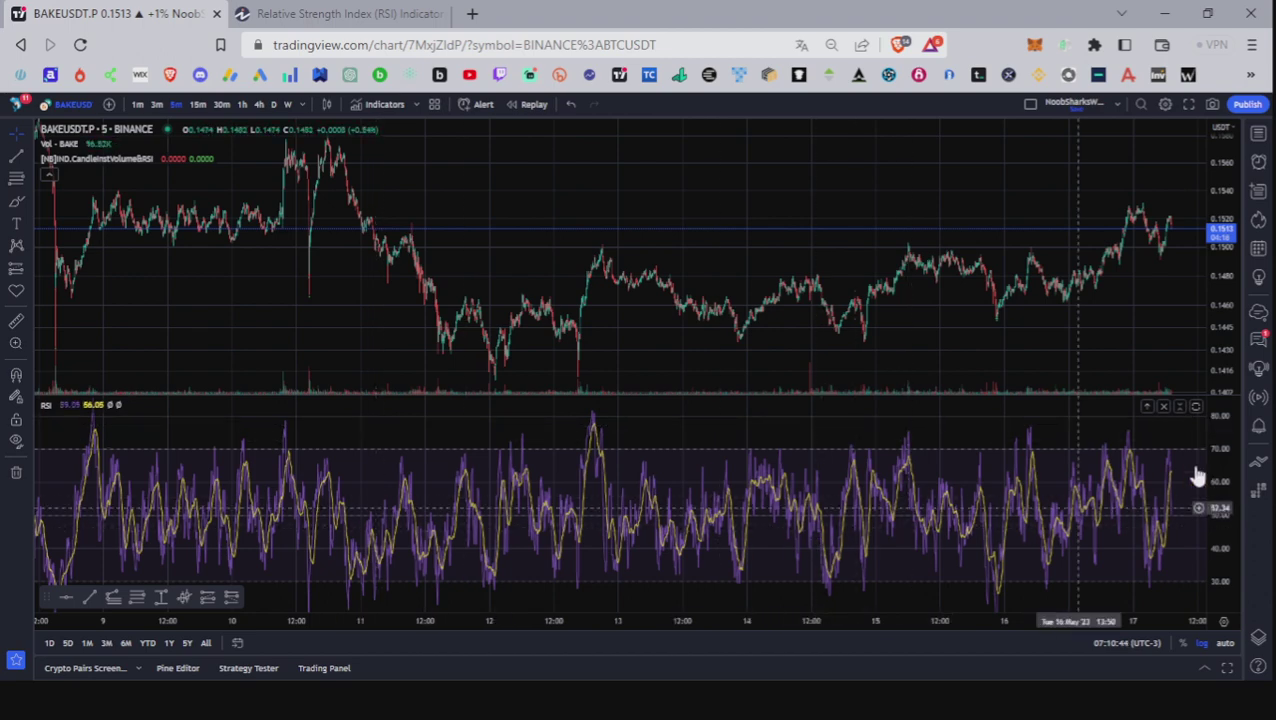
- Stretch the RSI scale until it displays the full 0–100 range
left_click_drag(1228, 495, 1219, 561)
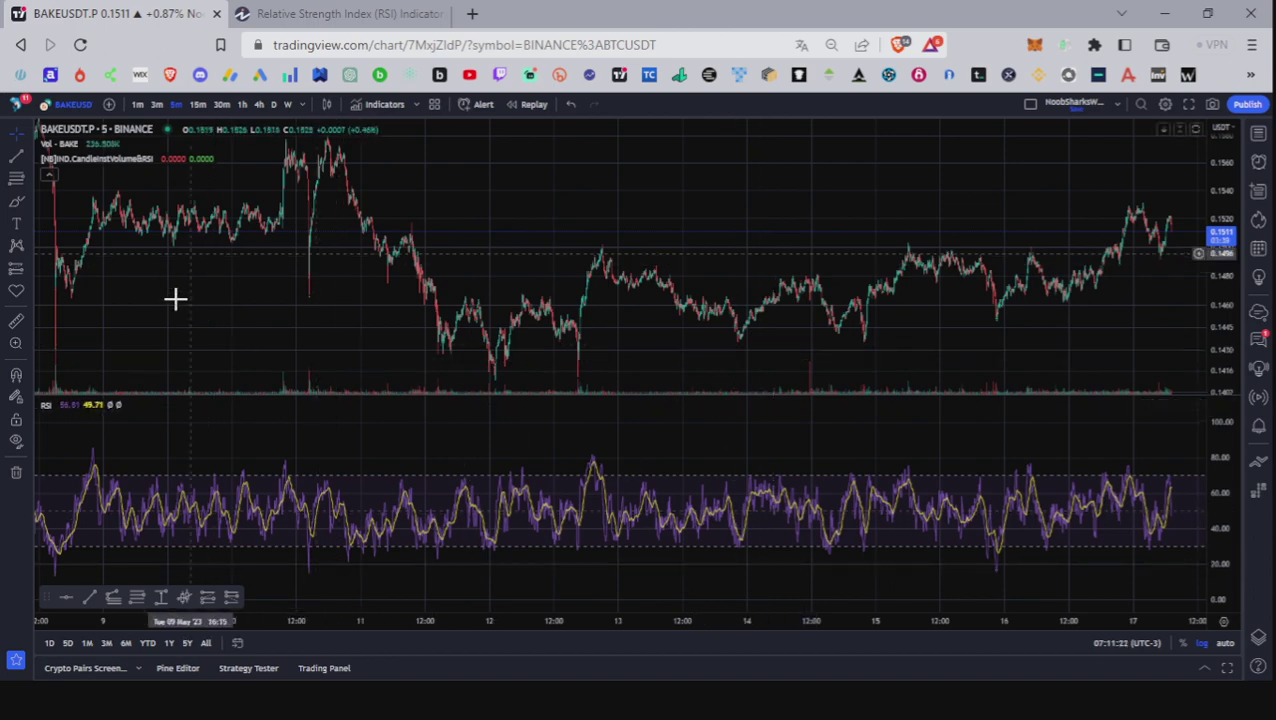
- In the RSI settings, change the upper band's last digit to 7 and set the lower band to 17
left_click(80, 406)
left_click(740, 338)
key("BackSpace")
type("77")
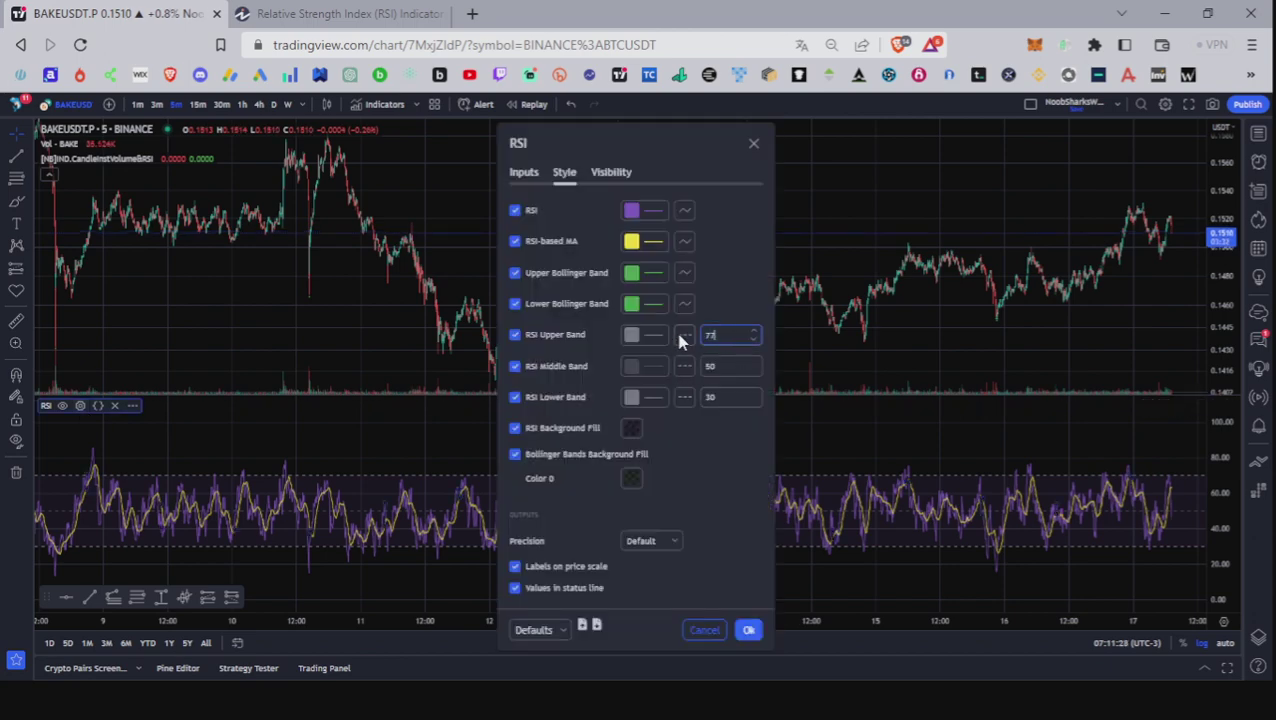
double_click(720, 397)
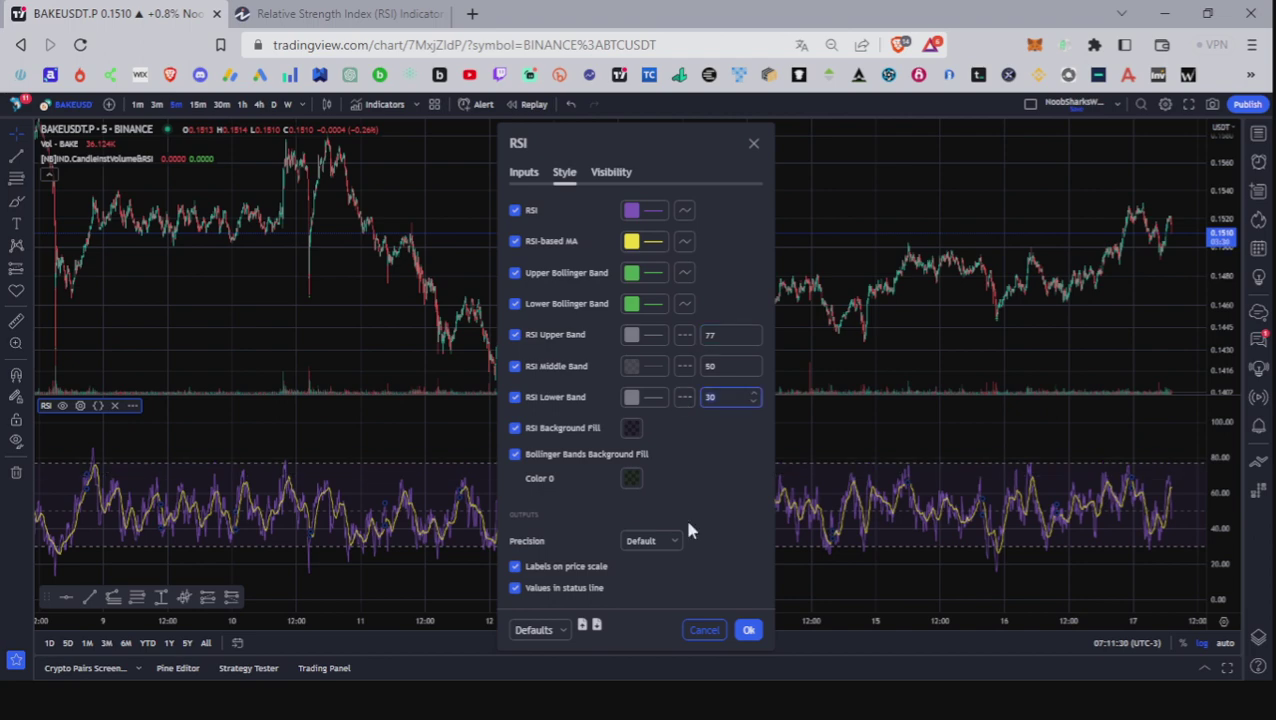
type("17")
left_click(748, 629)
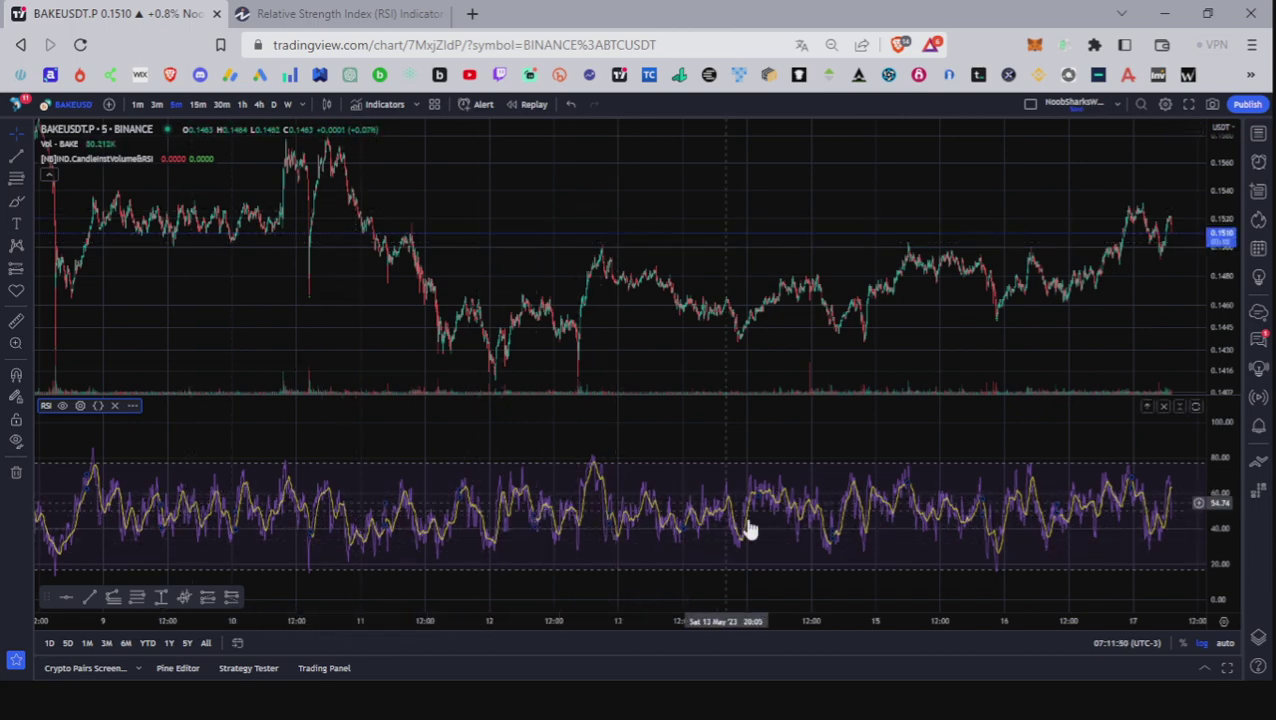
scroll(936, 380, "up", 5)
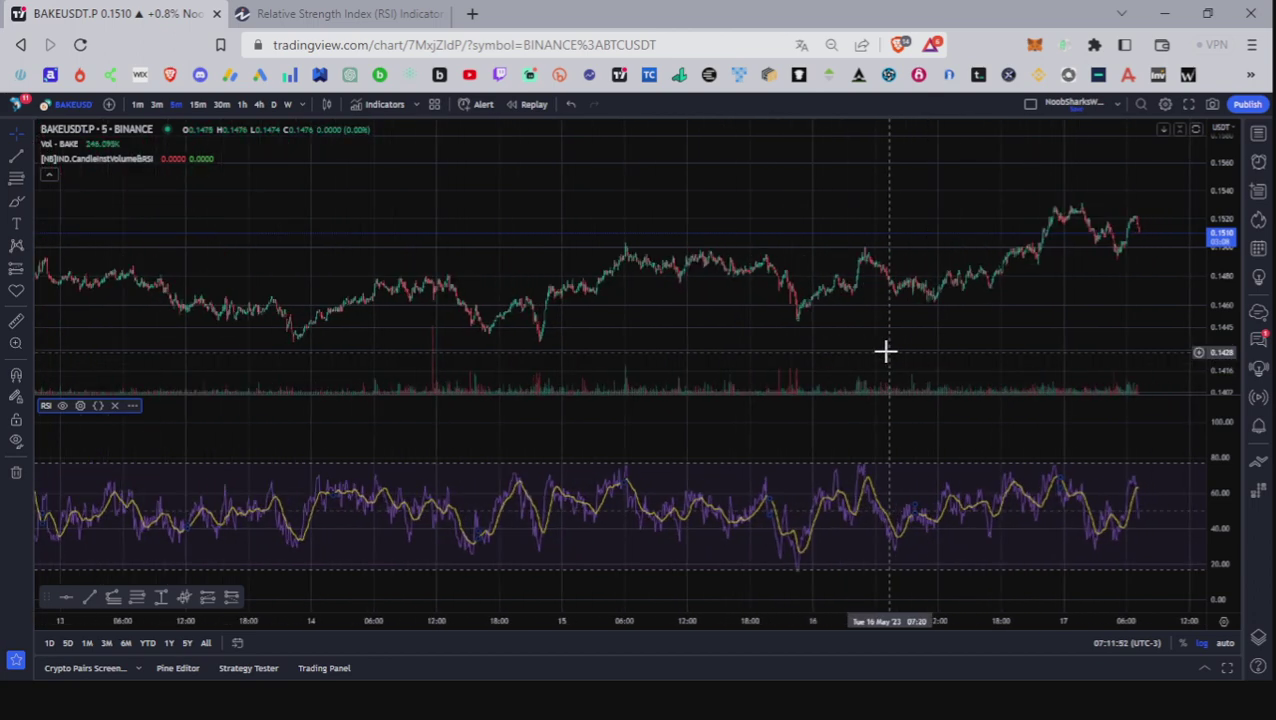
- Turn off the RSI-based moving average in the RSI indicator settings
left_click(80, 405)
left_click(515, 241)
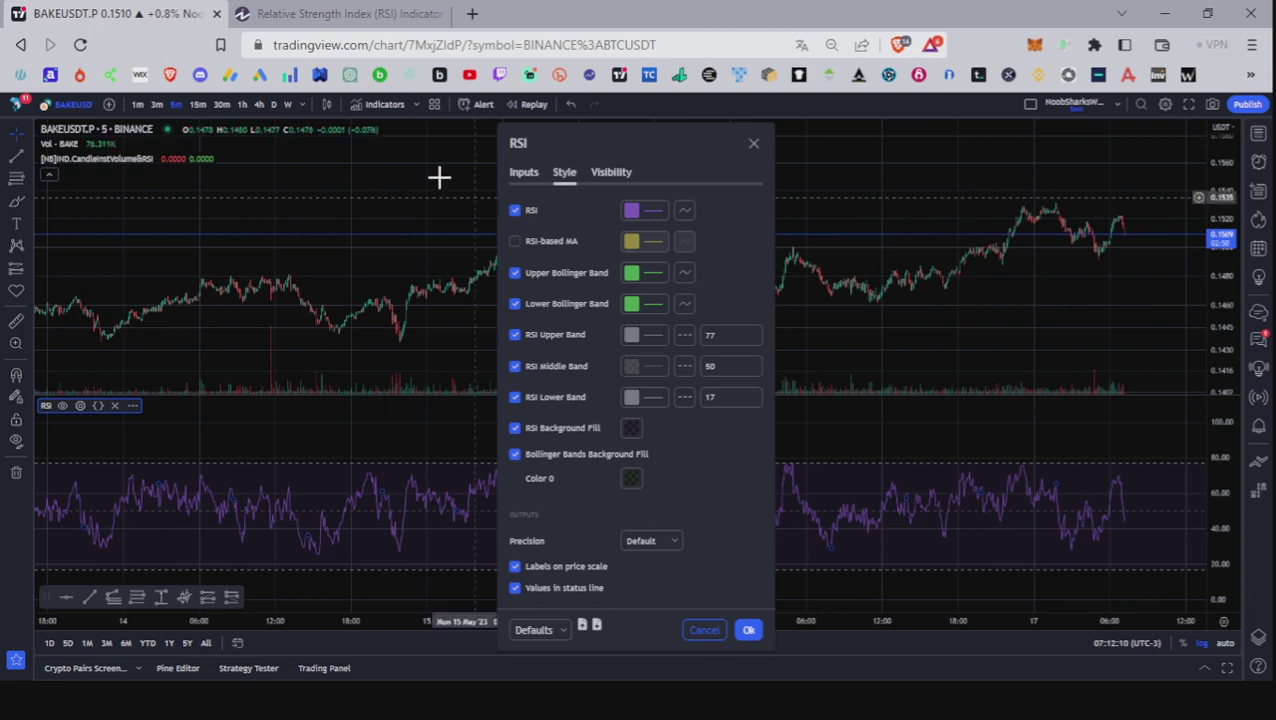
left_click(750, 630)
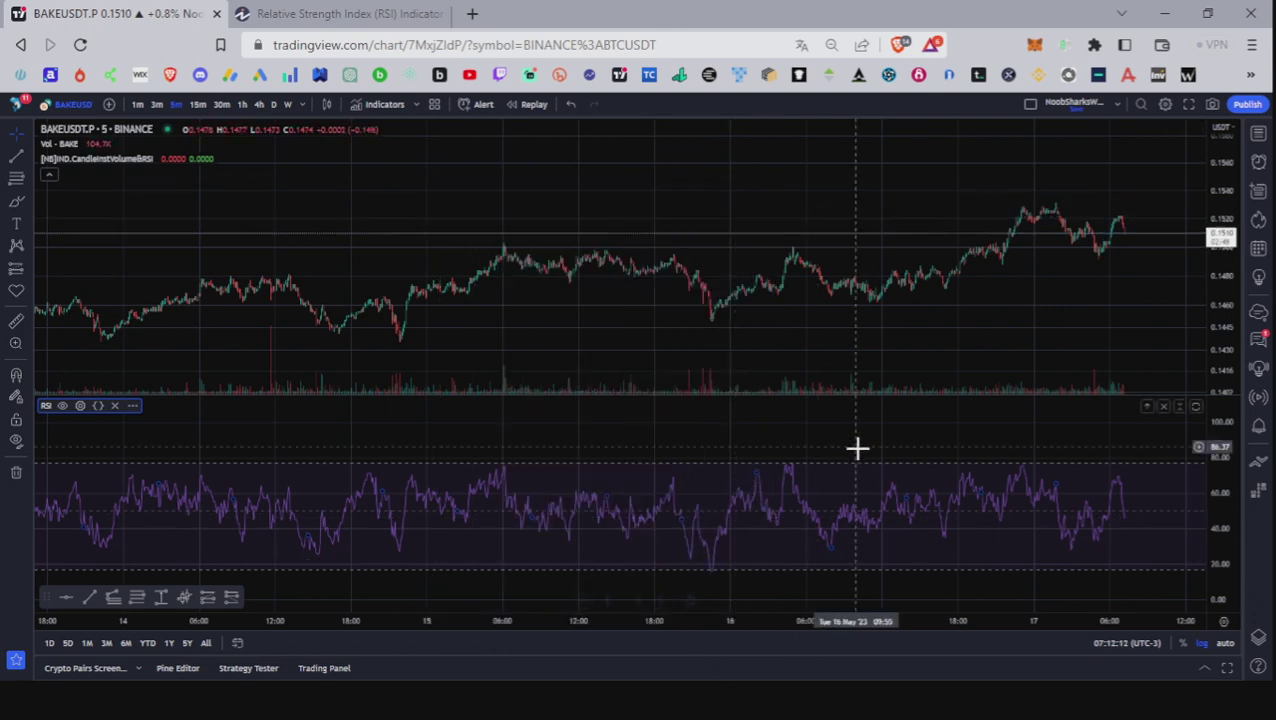
- Zoom in and stretch the candles taller, which overlays the price series inside the RSI pane
scroll(878, 472, "up", 5)
scroll(871, 496, "up", 1)
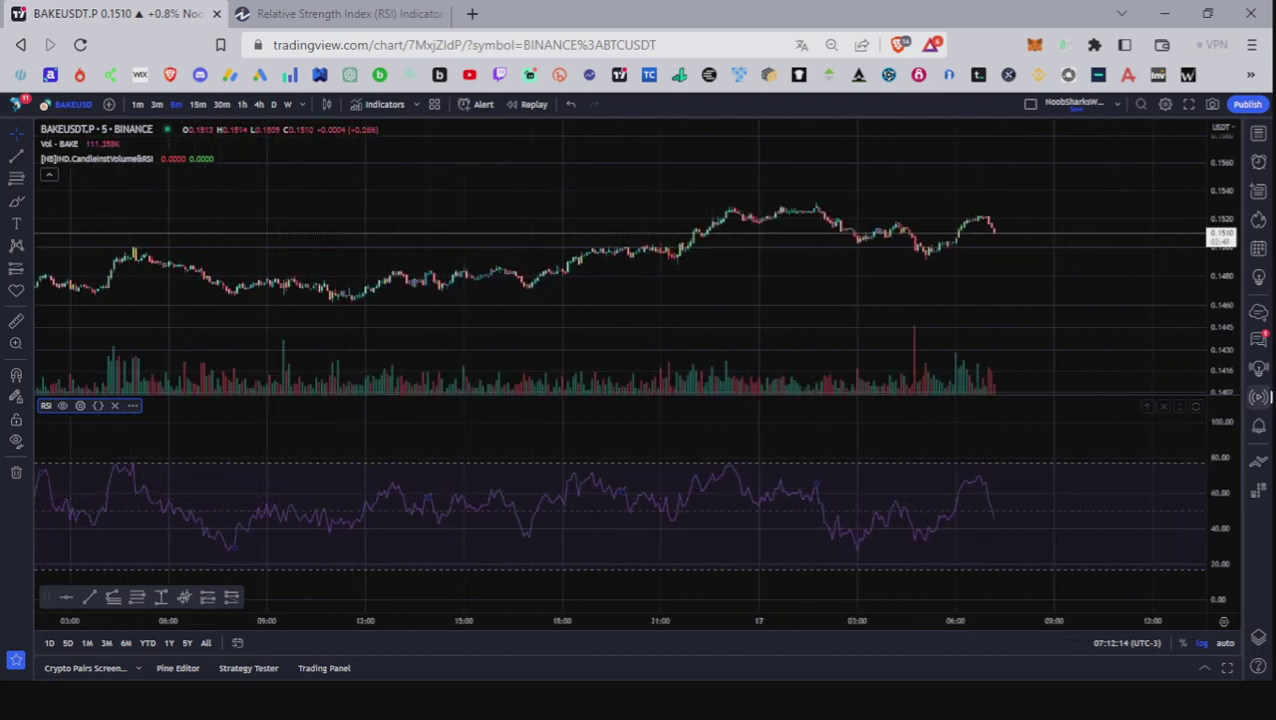
left_click_drag(1230, 360, 1174, 125)
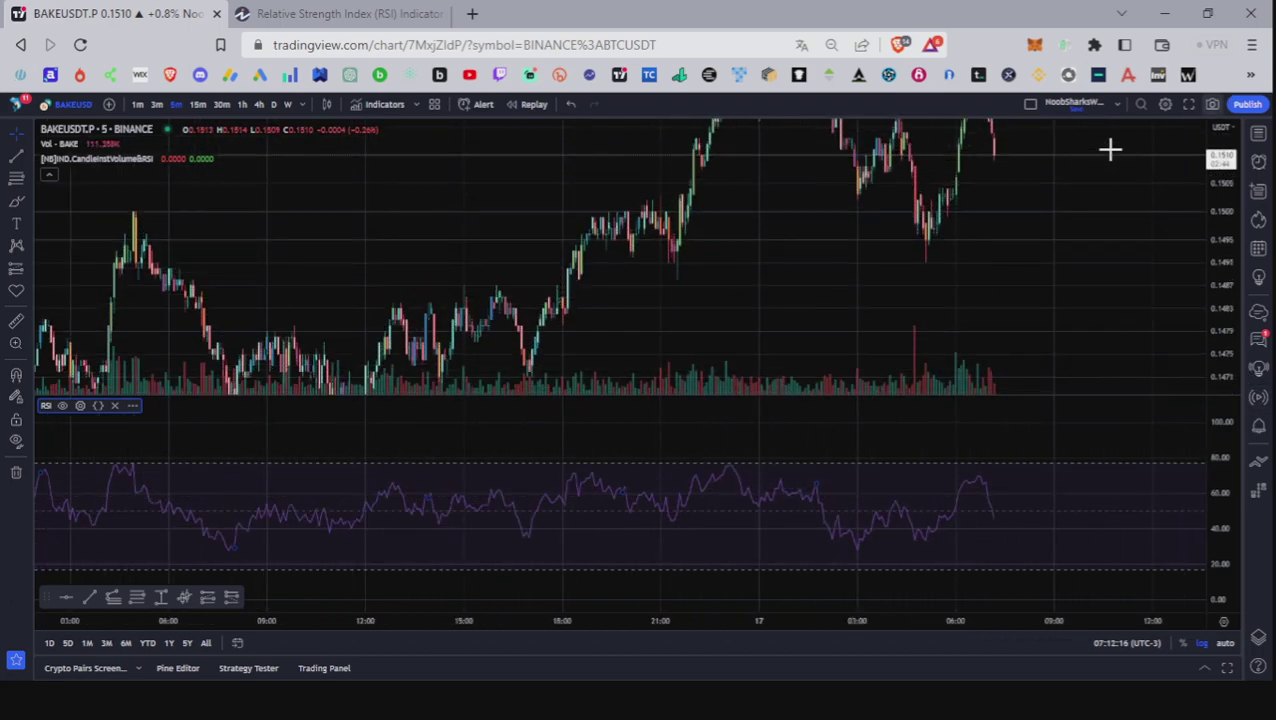
left_click_drag(1088, 346, 1083, 384)
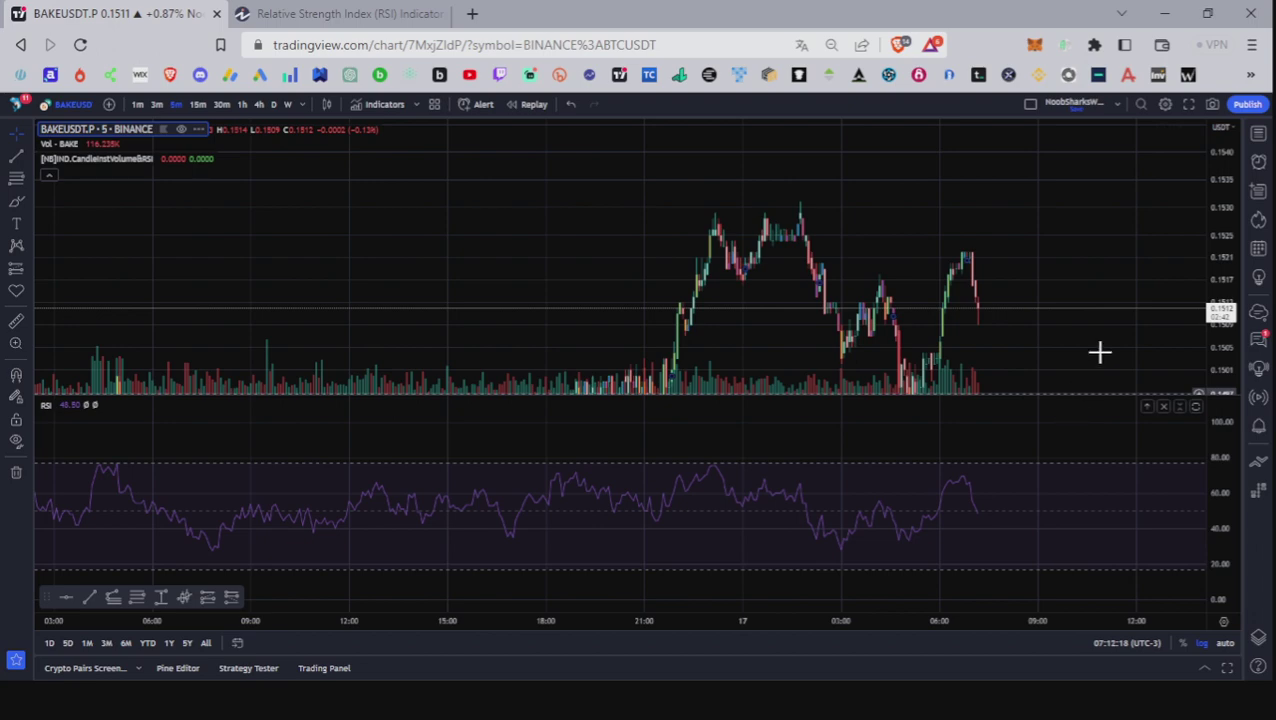
left_click_drag(1110, 280, 786, 253)
scroll(965, 256, "up", 1)
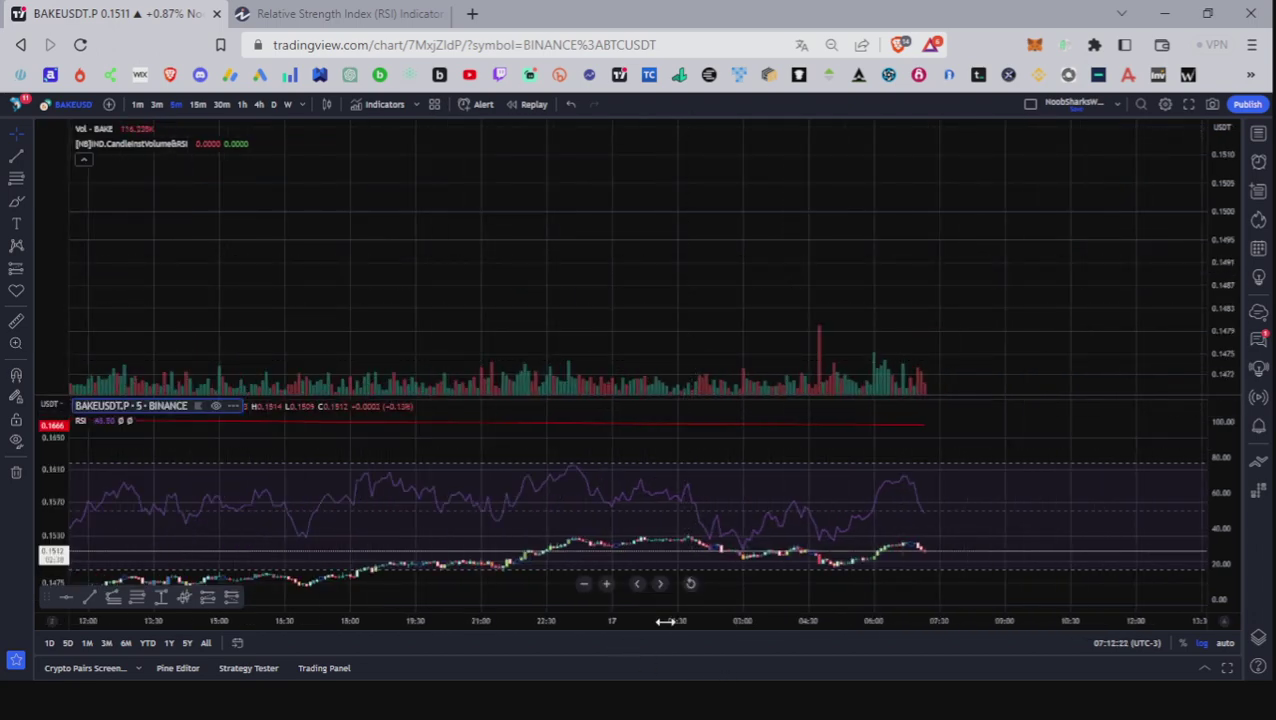
- Undo the series move with Ctrl+Z and reposition the candles to frame 16–17 May
key("ctrl+z")
left_click_drag(695, 276, 684, 361)
left_click_drag(800, 185, 843, 240)
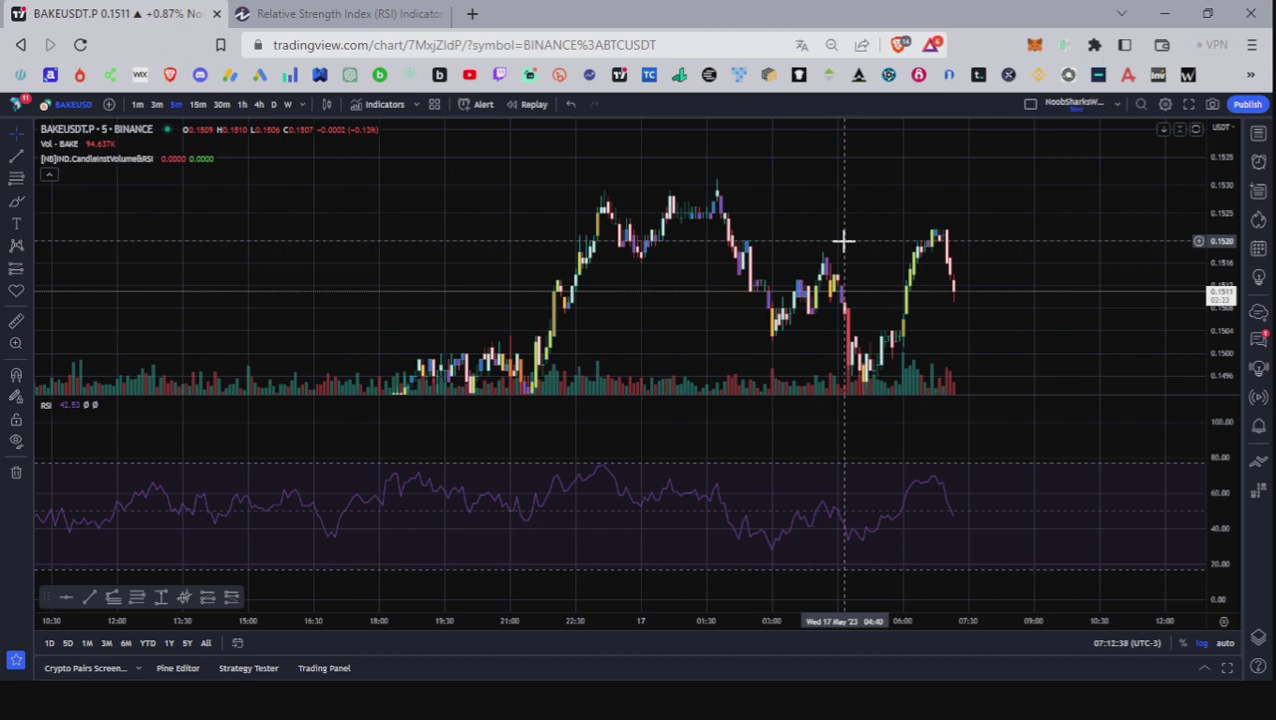
- Draw a trend line from the first price high to the higher second high, refining both ends
left_click(16, 158)
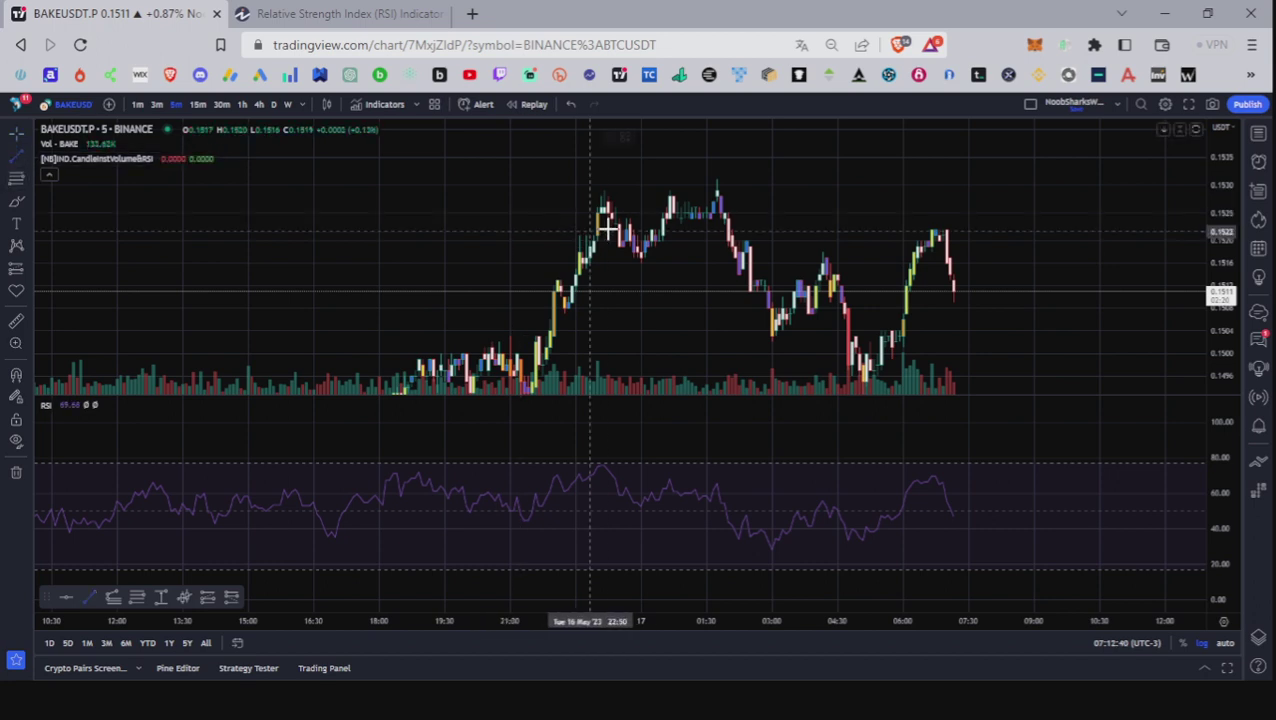
left_click(601, 207)
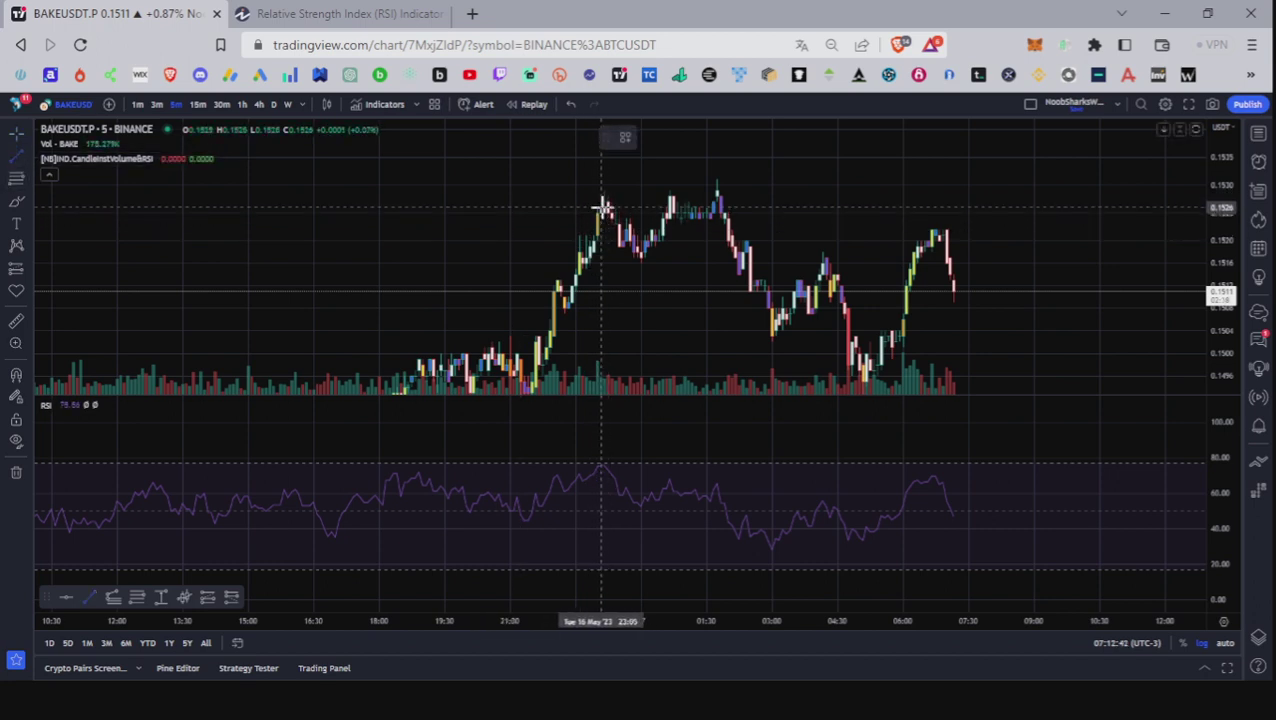
left_click(793, 170)
left_click_drag(792, 171, 800, 179)
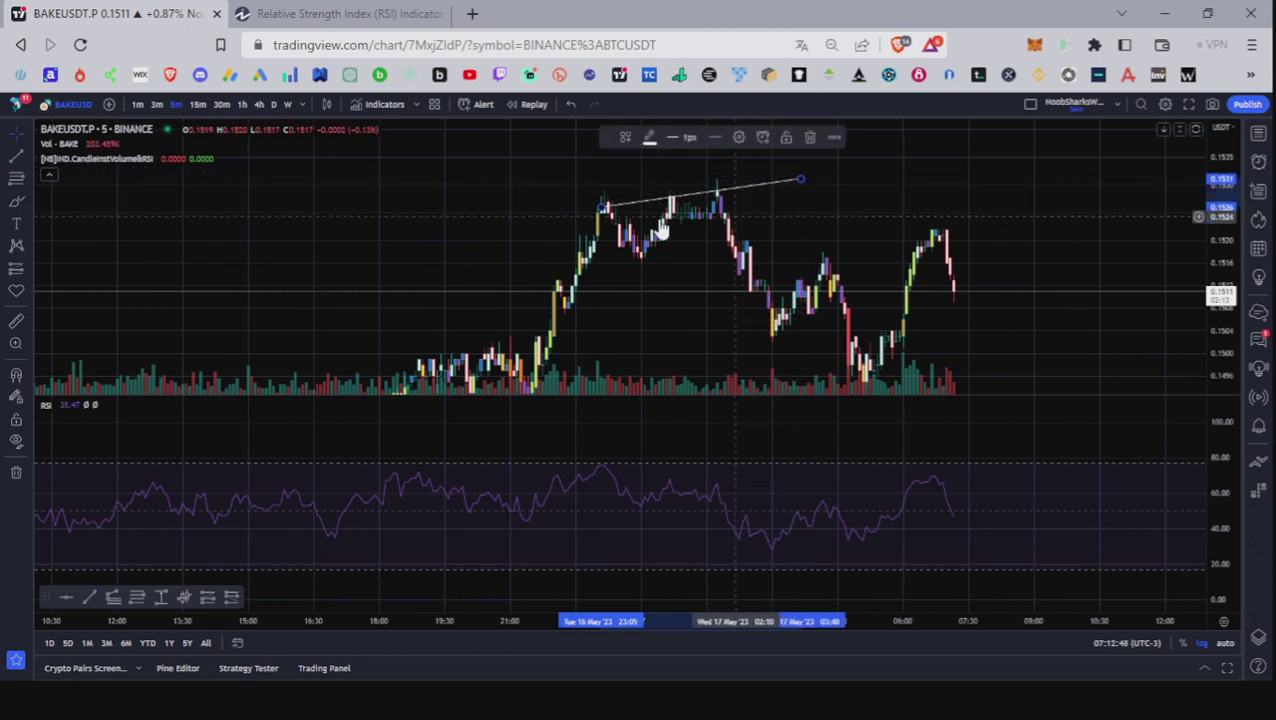
left_click_drag(603, 207, 592, 210)
- Rescale the price axis and shift the chart down and slightly right
left_click_drag(1216, 245, 1210, 180)
left_click_drag(886, 239, 884, 370)
left_click_drag(832, 288, 860, 290)
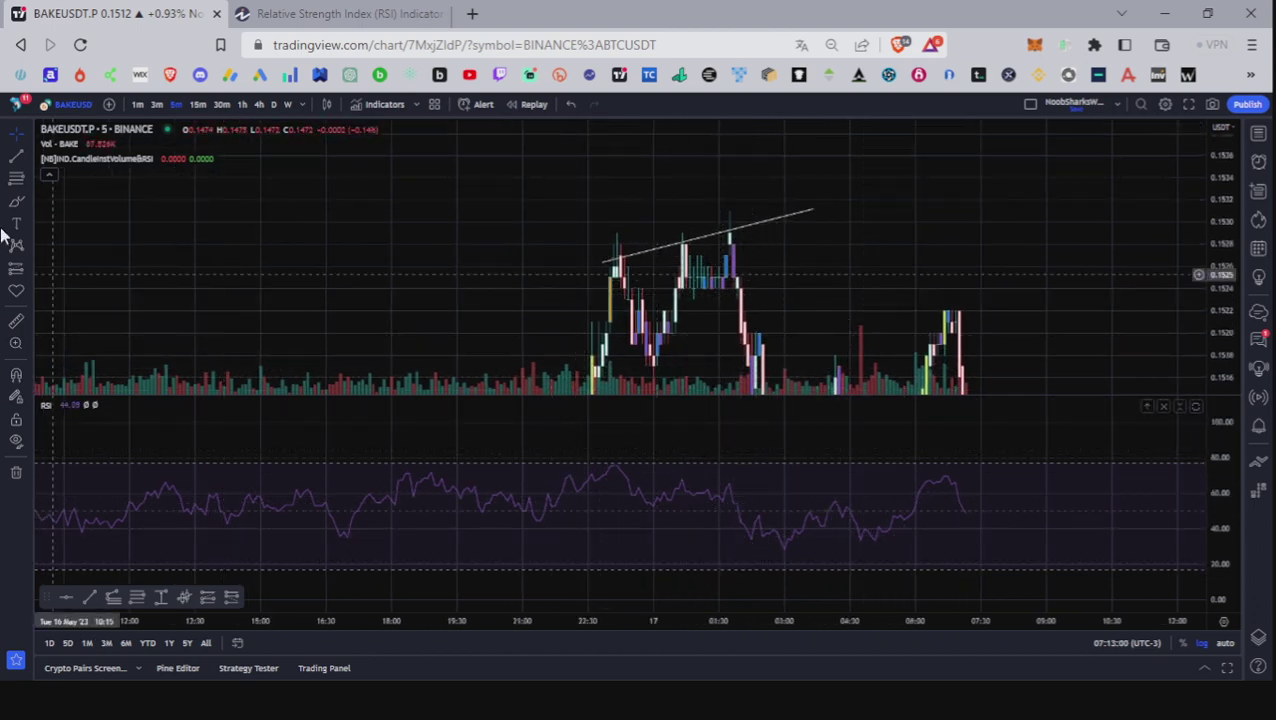
- Draw a falling trend line from the first RSI peak to the lower second peak
left_click(15, 162)
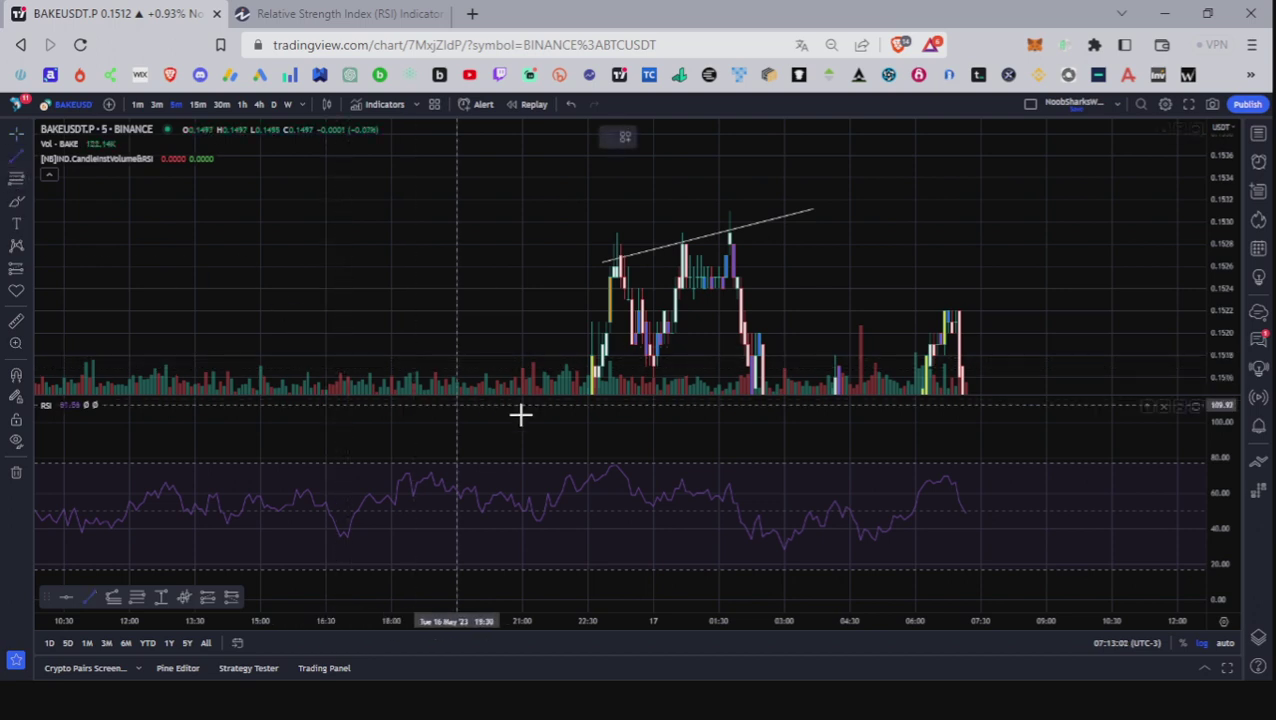
left_click(591, 461)
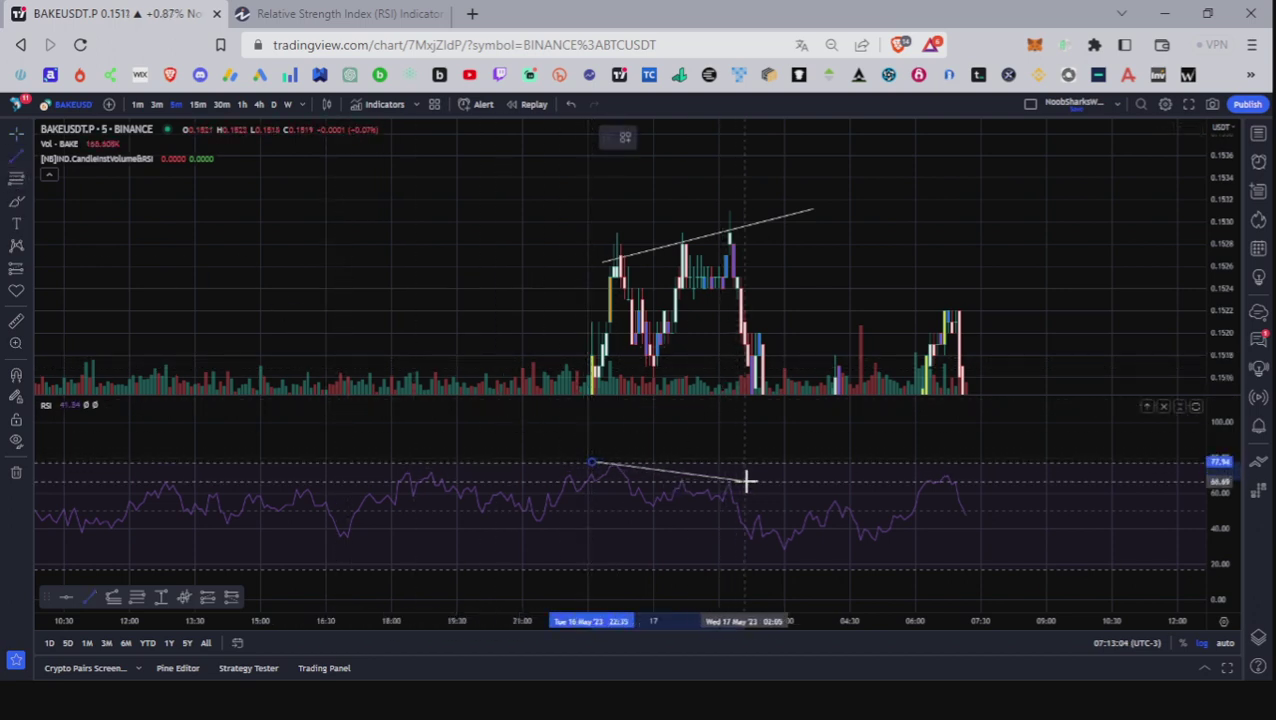
left_click(748, 486)
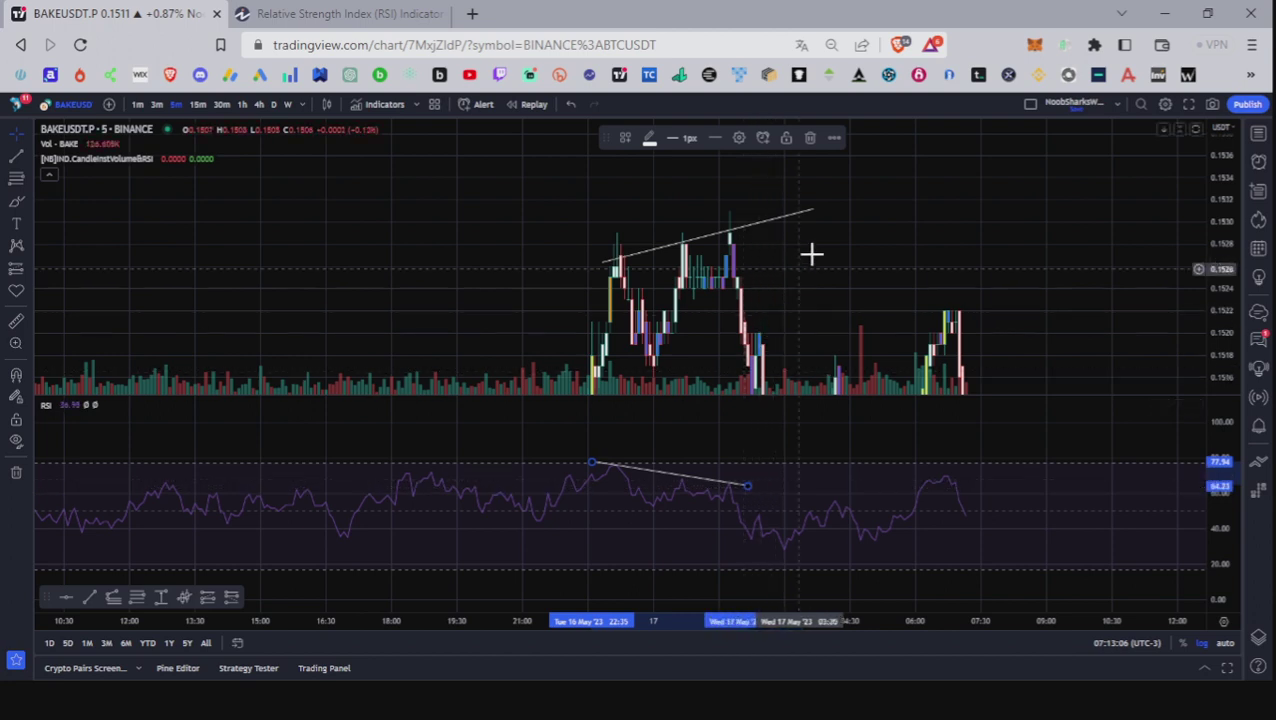
- Rescale the price chart slightly and pan back to earlier candles
left_click_drag(808, 283, 798, 205)
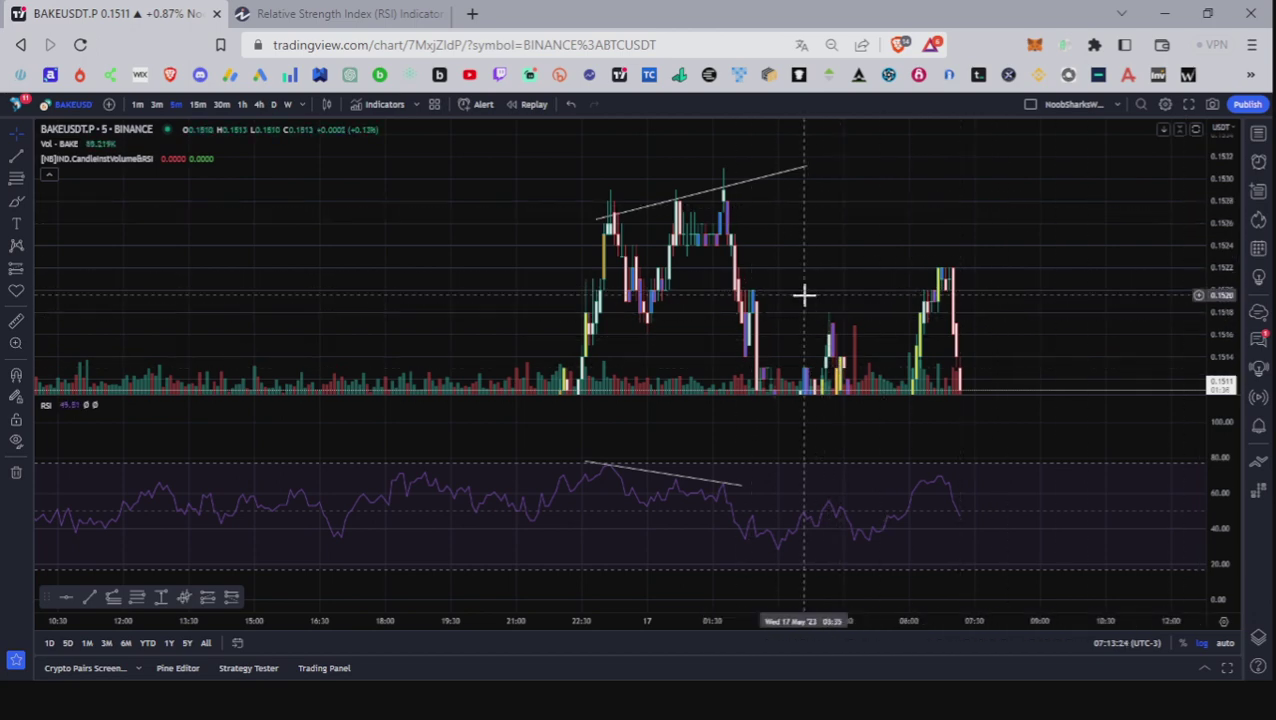
left_click_drag(806, 293, 885, 121)
left_click_drag(729, 333, 886, 111)
left_click_drag(720, 356, 897, 159)
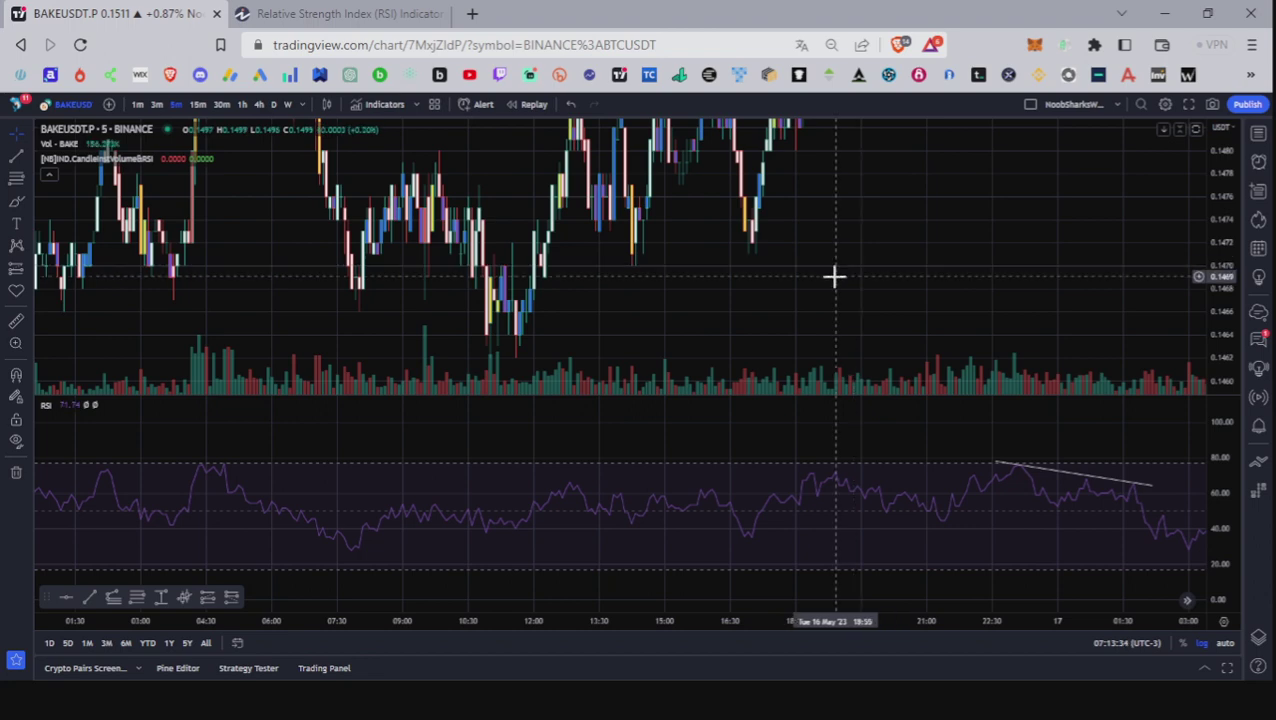
- Re-fit the price range to all candles and reposition the BAKEUSDT chart
scroll(820, 300, "down", 2)
left_click_drag(513, 214, 530, 384)
double_click(1230, 248)
left_click_drag(533, 308, 877, 192)
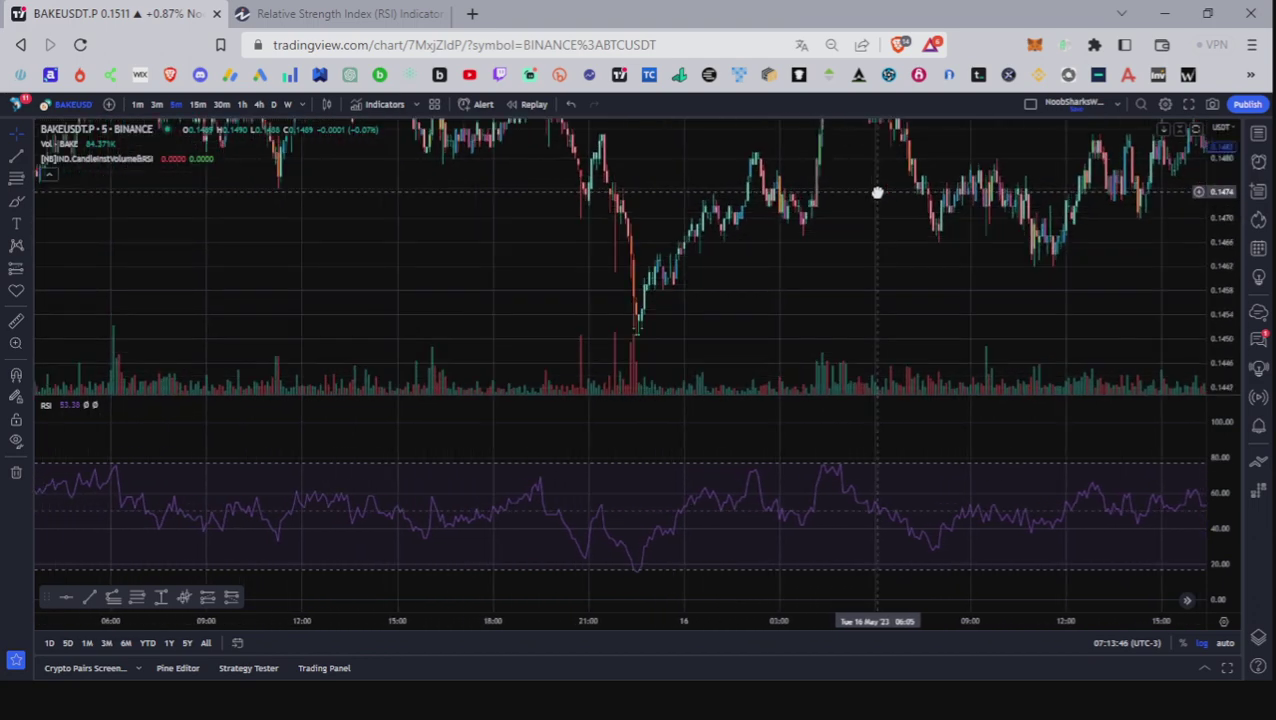
scroll(610, 306, "up", 4)
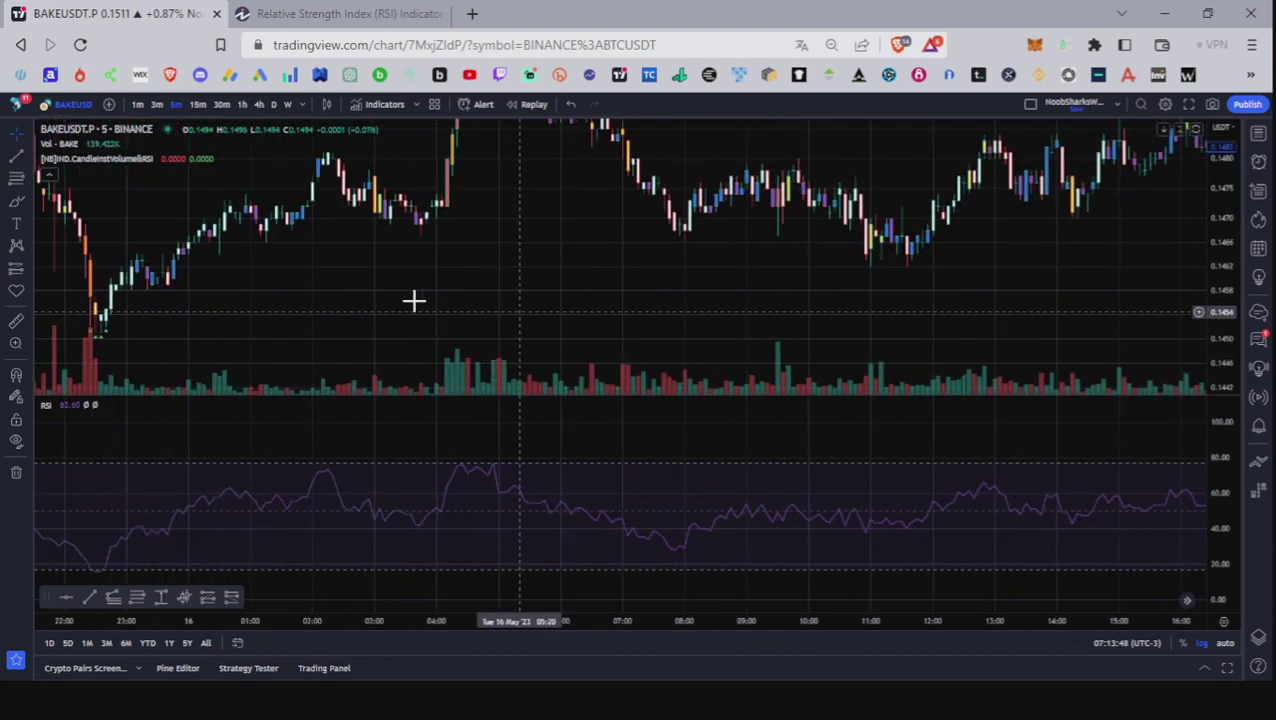
- Pan back through earlier candles to the 14 May afternoon dip and its RSI trough
left_click_drag(230, 270, 940, 276)
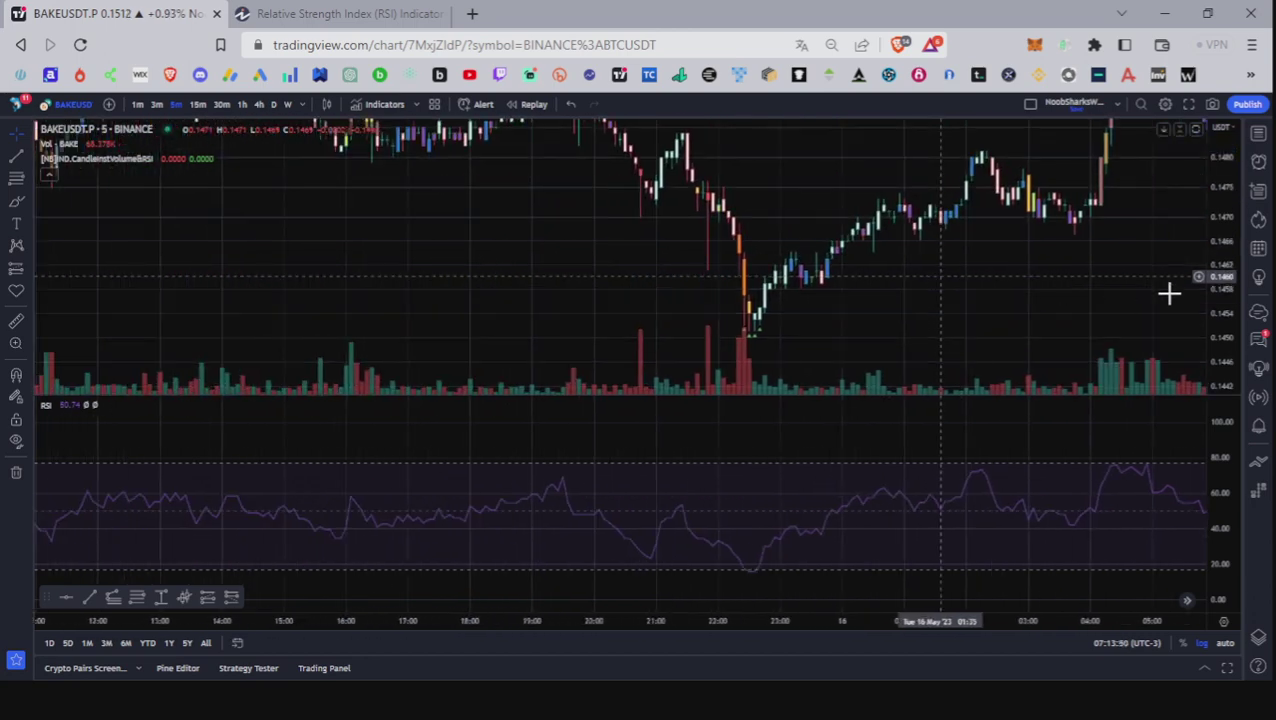
left_click_drag(1225, 330, 1225, 279)
left_click_drag(906, 282, 705, 270)
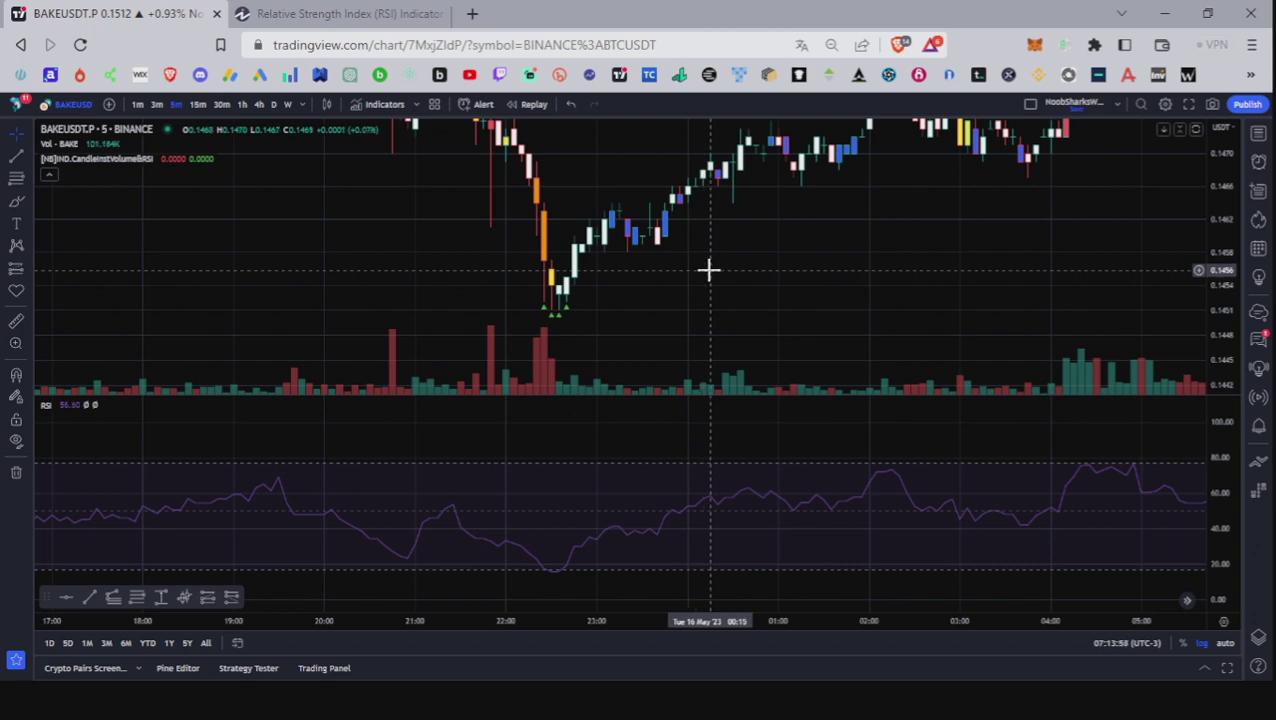
scroll(708, 269, "down", 1)
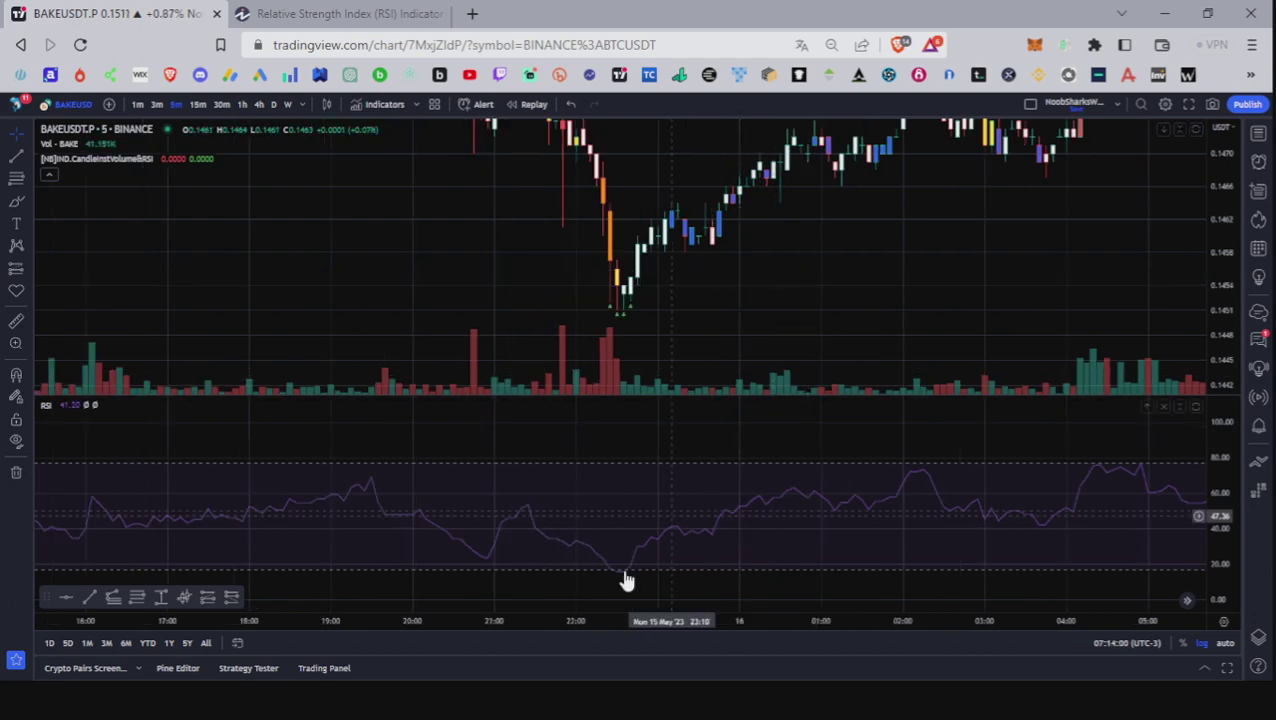
double_click(1220, 285)
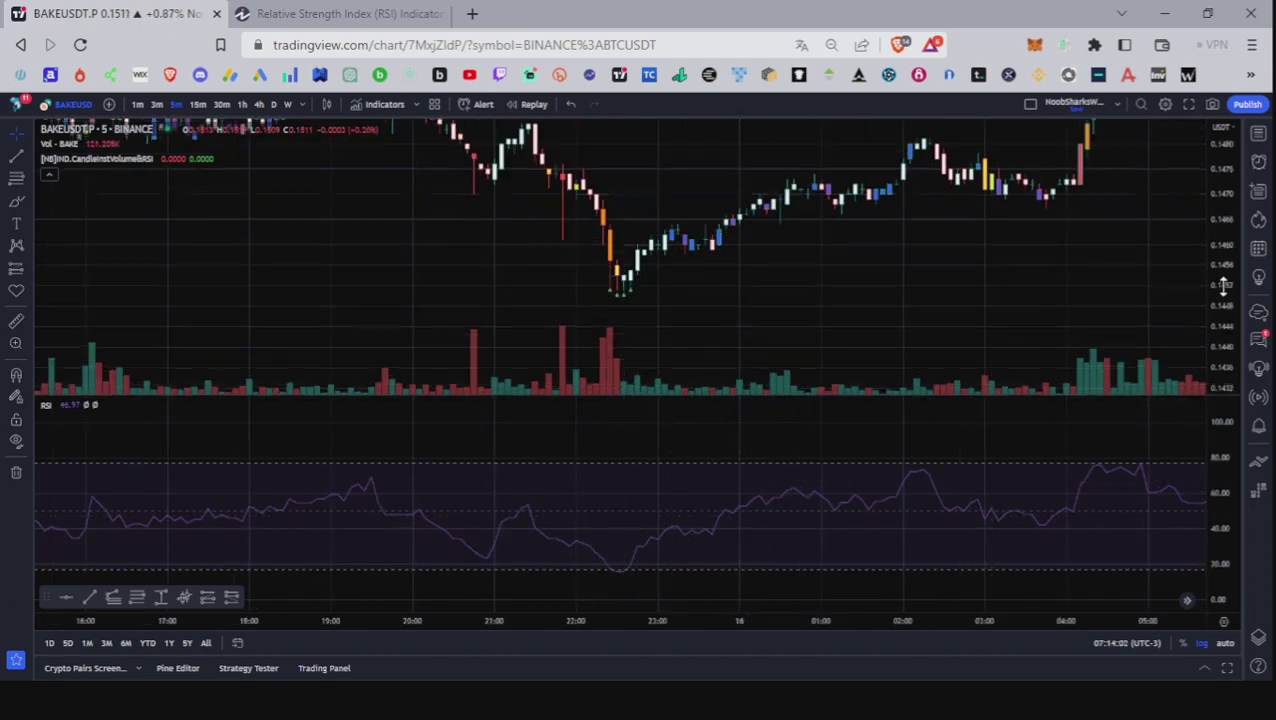
left_click_drag(541, 356, 854, 419)
left_click_drag(530, 293, 954, 302)
scroll(820, 299, "down", 5)
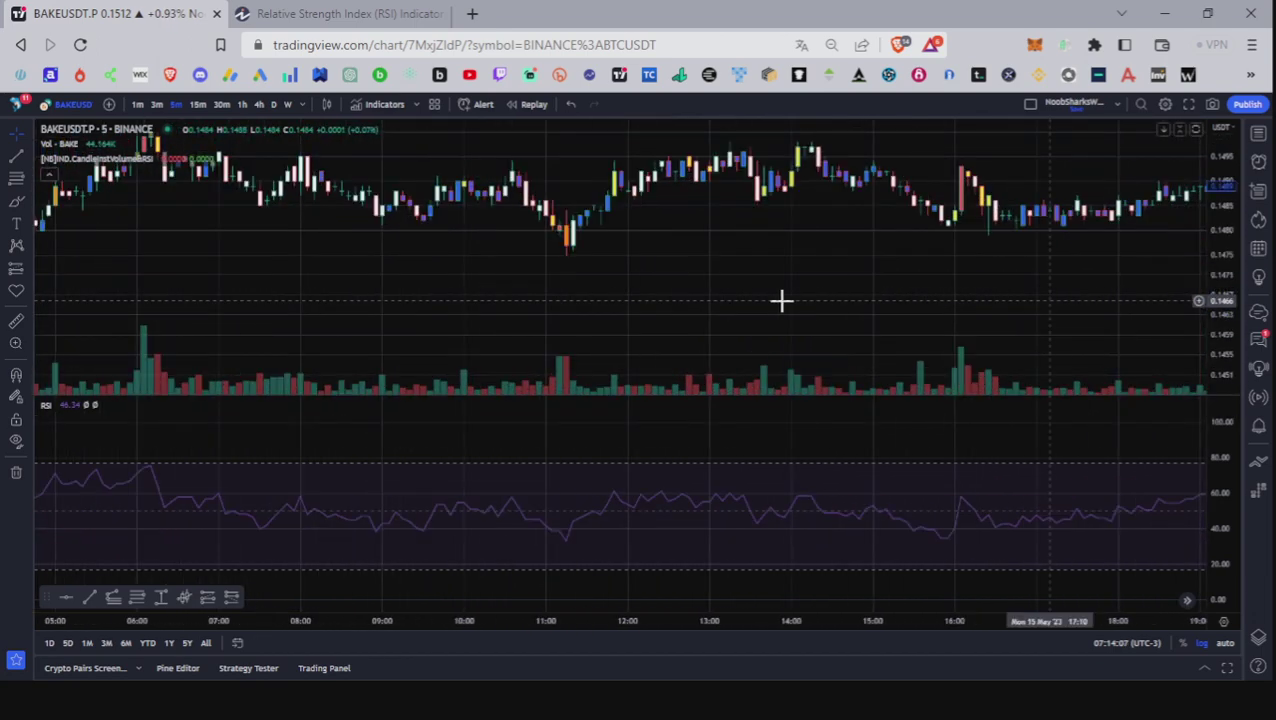
left_click_drag(446, 302, 988, 165)
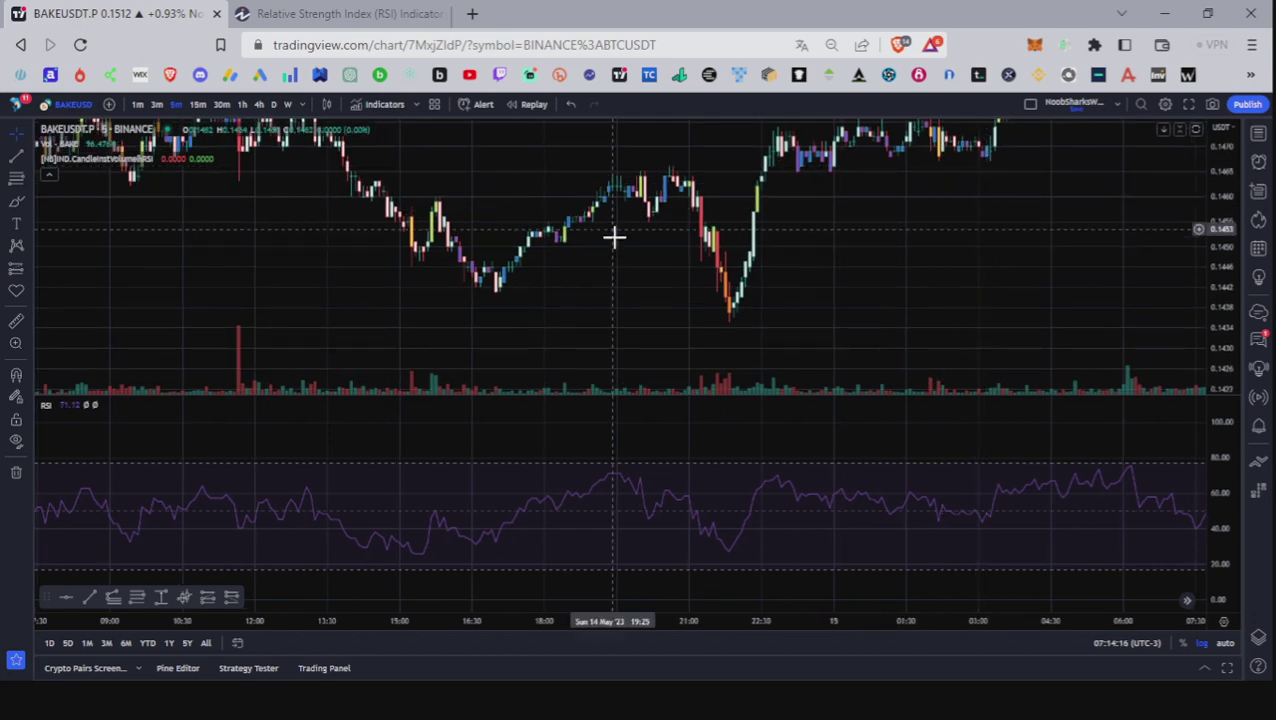
left_click_drag(592, 290, 763, 308)
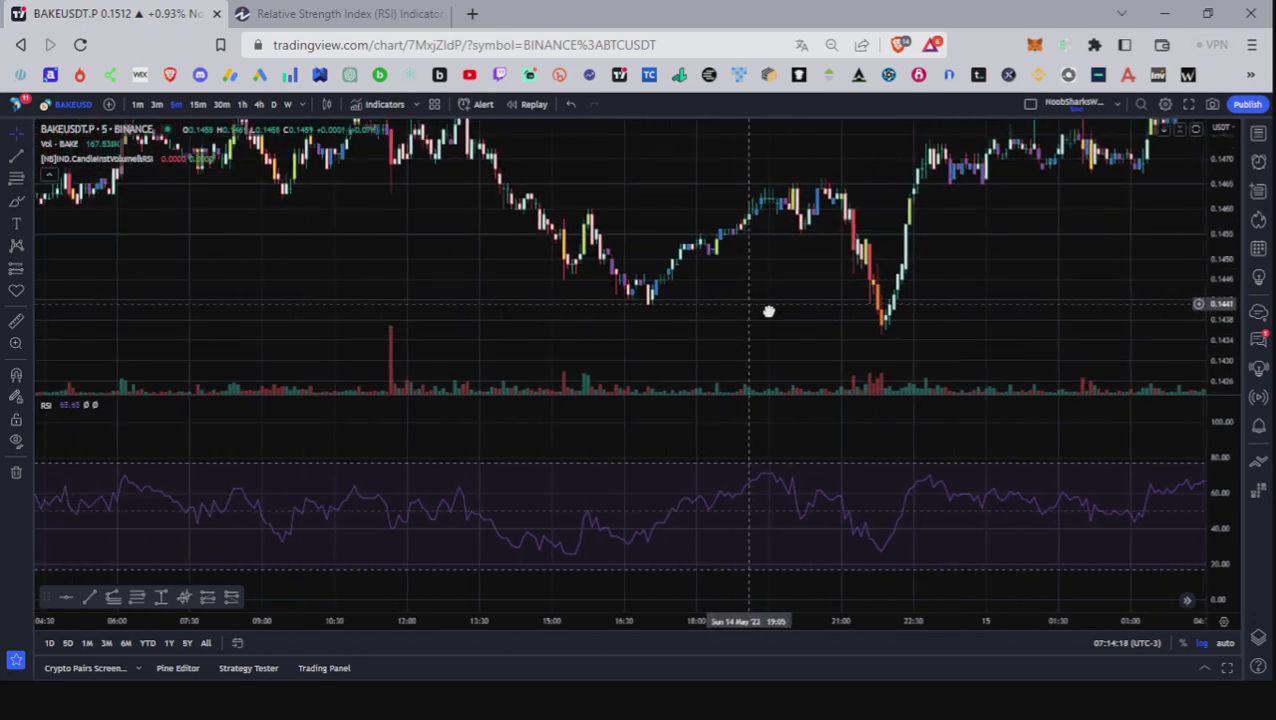
- Draw a falling trend line connecting the two 14 May price lows
left_click(16, 157)
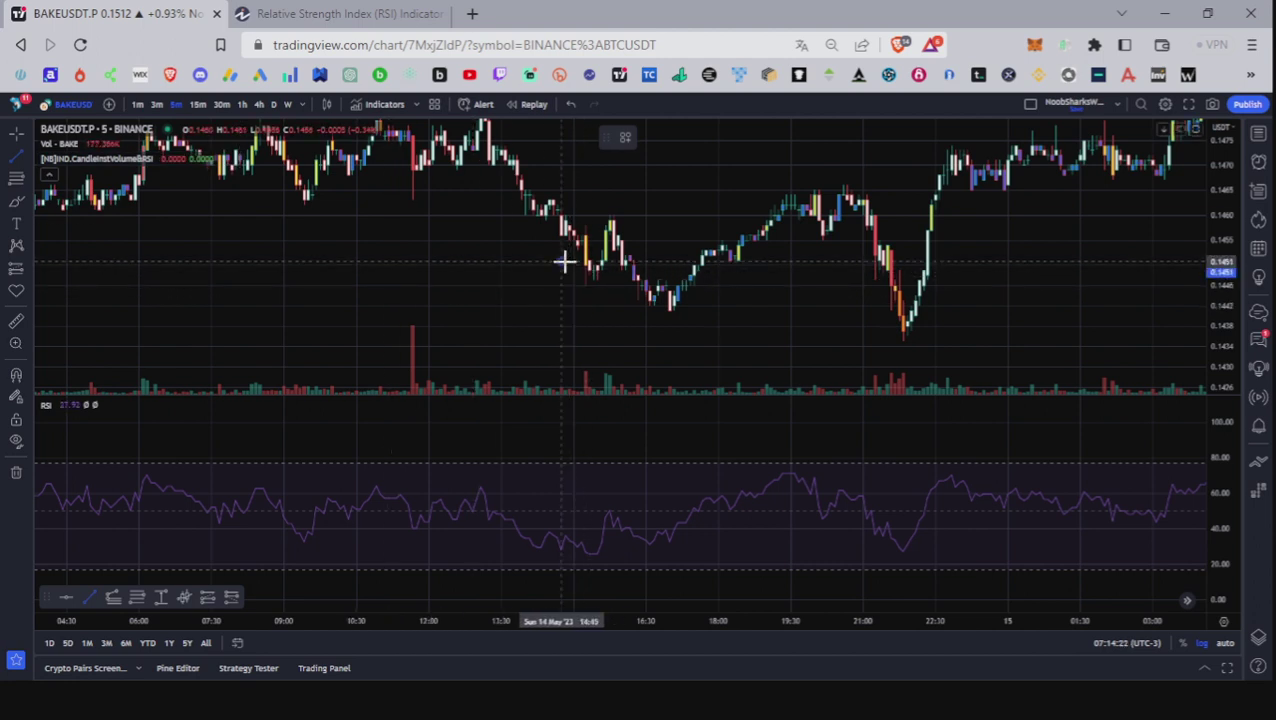
left_click(564, 262)
left_click(712, 330)
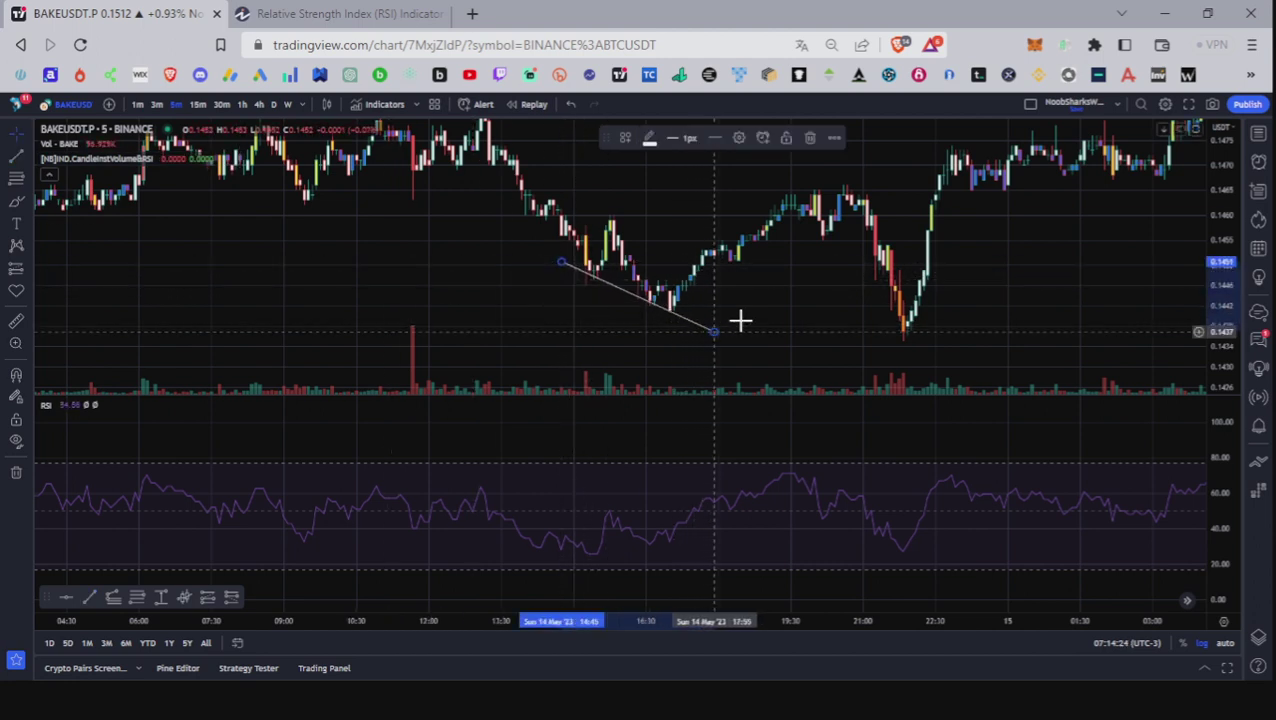
left_click(748, 306)
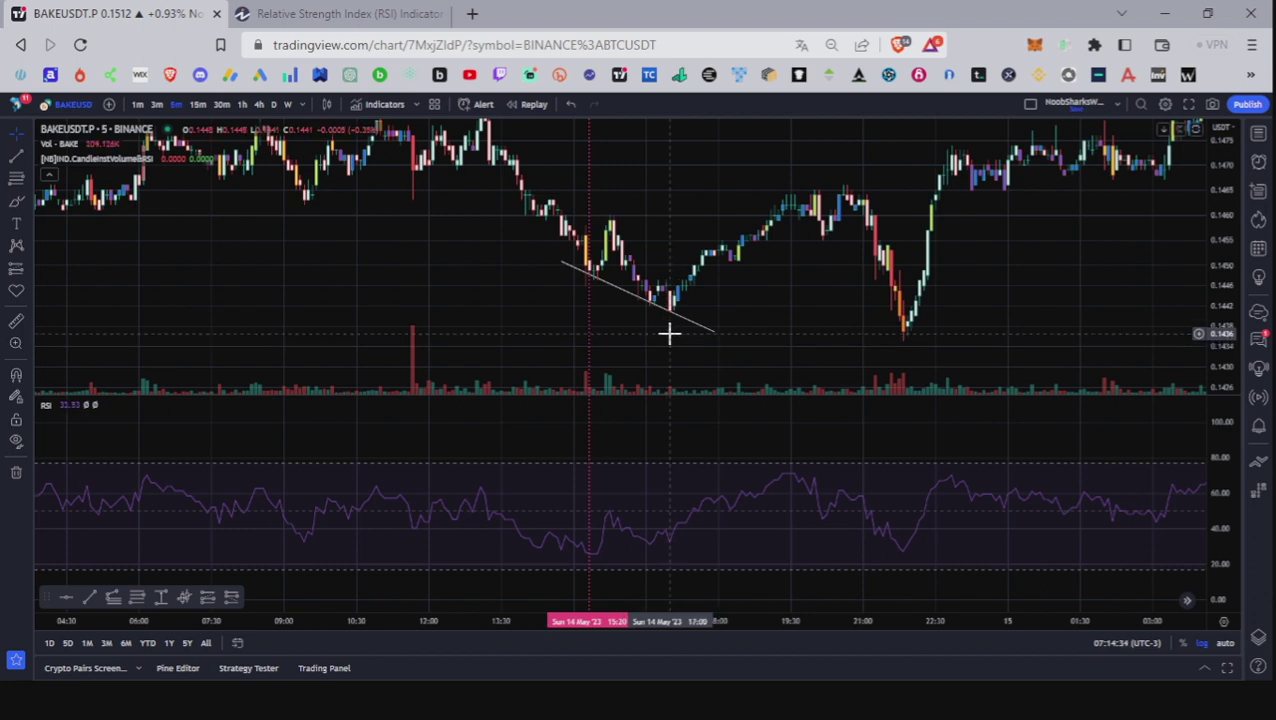
- Stretch the RSI line to fill its pane and draw a rising line across the RSI lows
double_click(1217, 560)
left_click_drag(991, 540, 1003, 476)
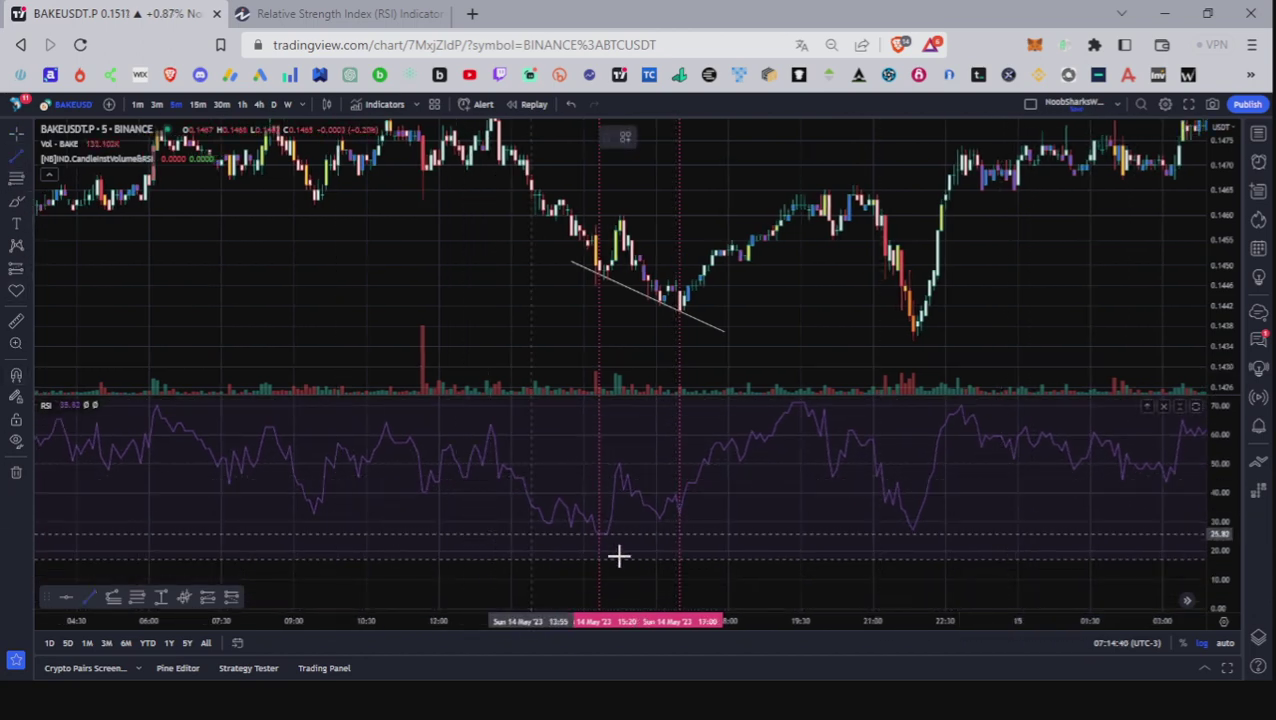
left_click(731, 493)
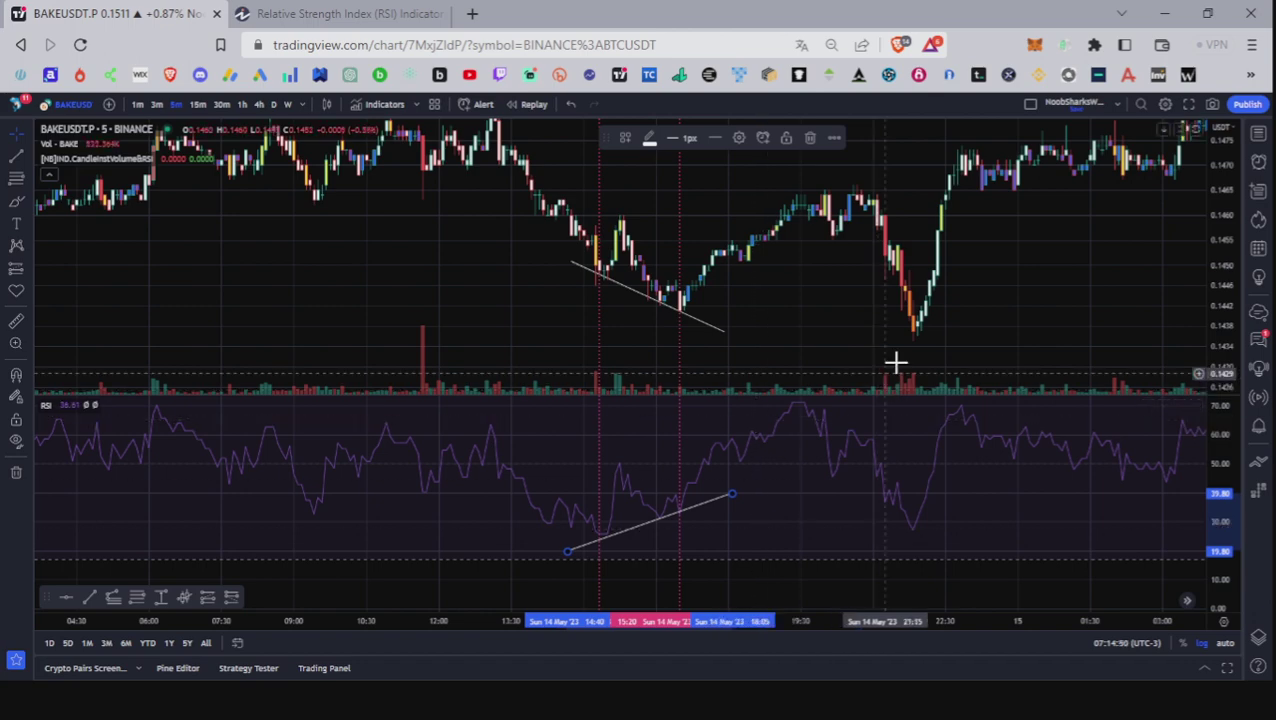
- Pan back to the 12 May rally peaking near 21:00 and restore RSI's 0–100 scale
left_click_drag(951, 299, 729, 319)
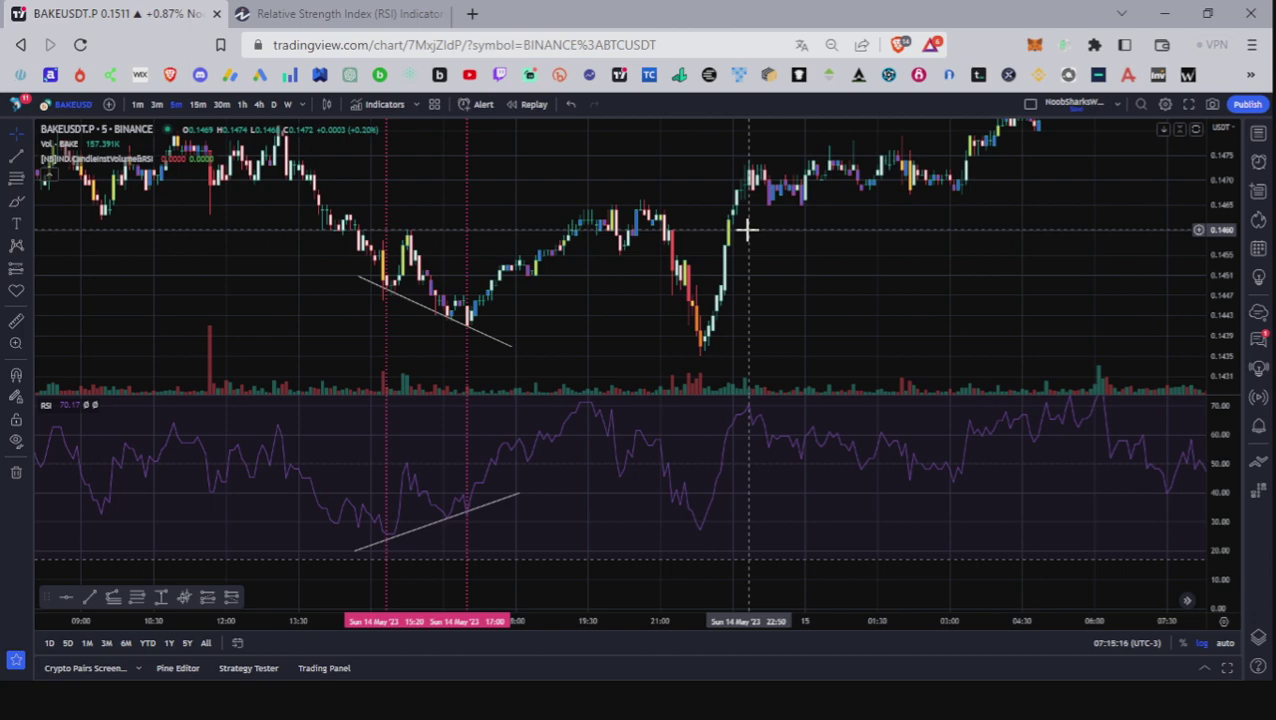
left_click_drag(515, 211, 720, 237)
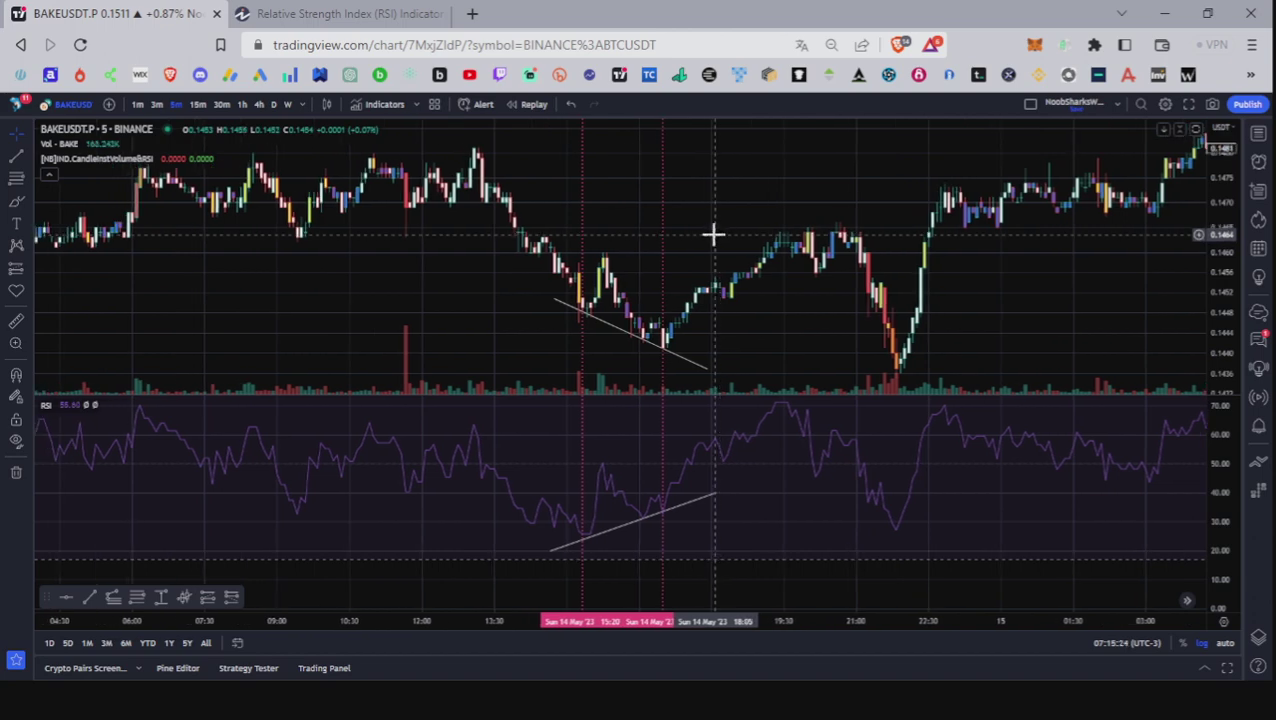
left_click_drag(396, 282, 747, 298)
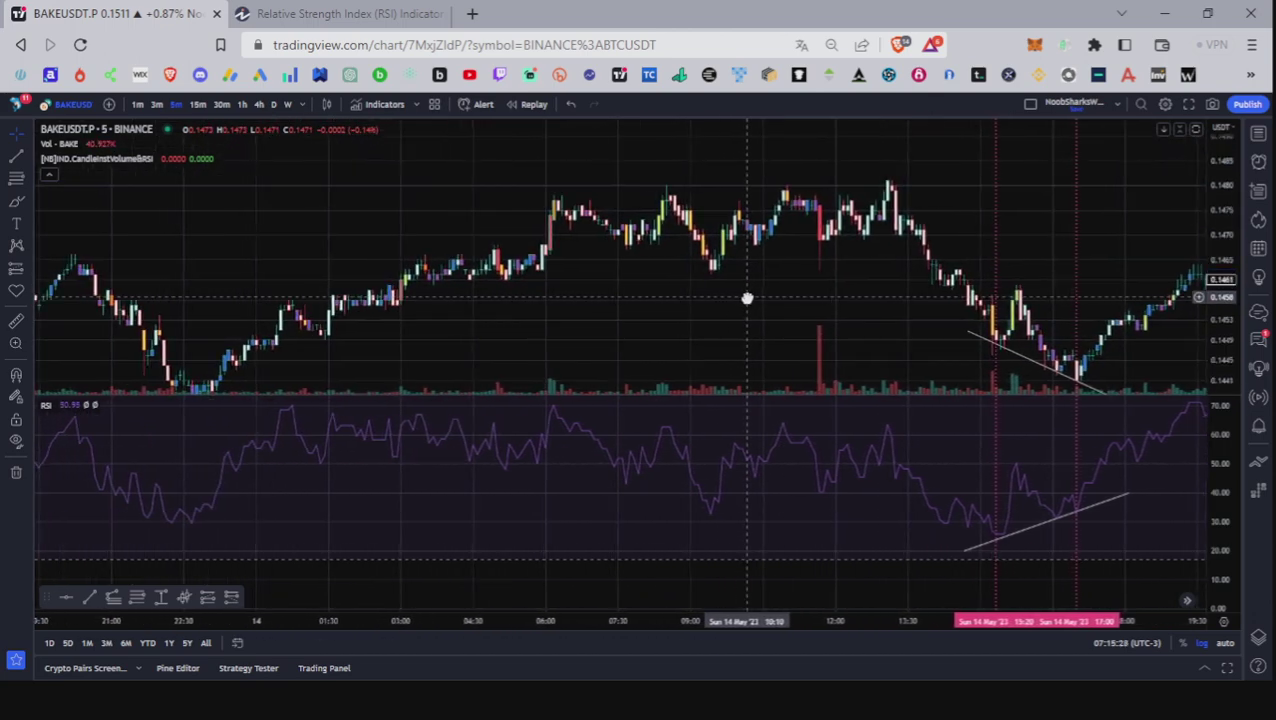
left_click_drag(747, 298, 757, 298)
scroll(447, 225, "left", 5)
left_click_drag(359, 314, 973, 311)
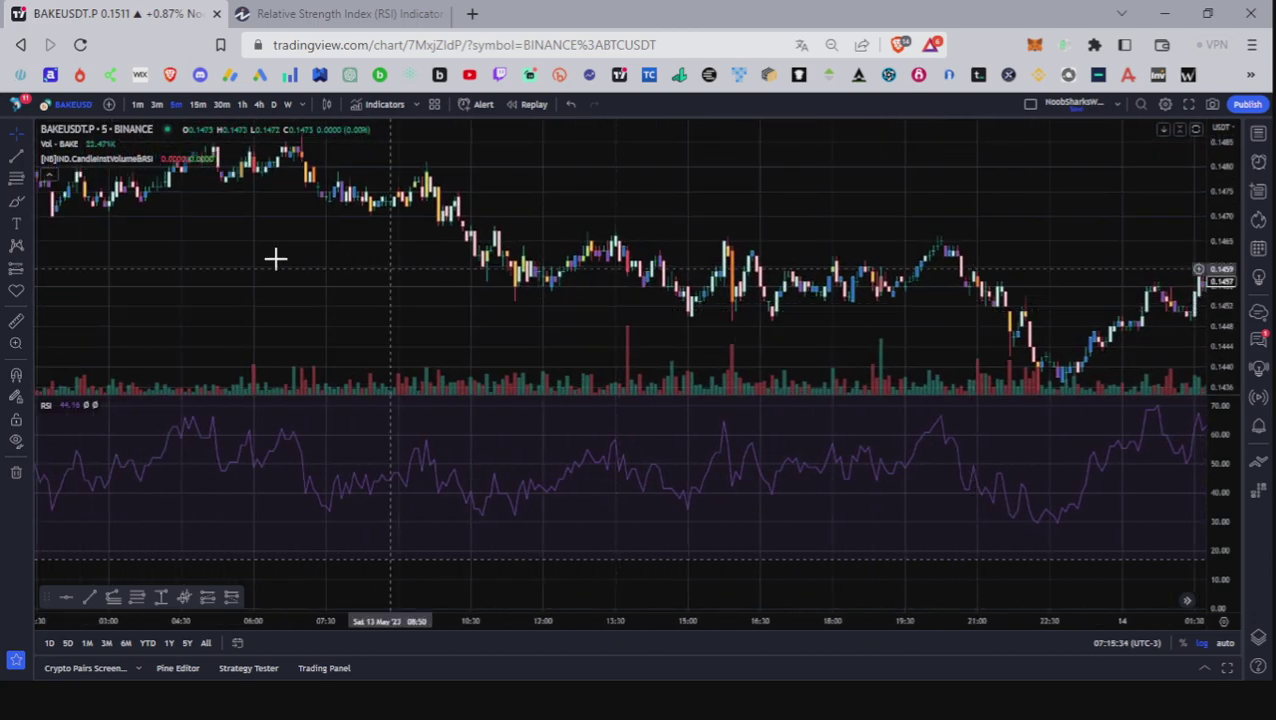
left_click_drag(464, 316, 963, 384)
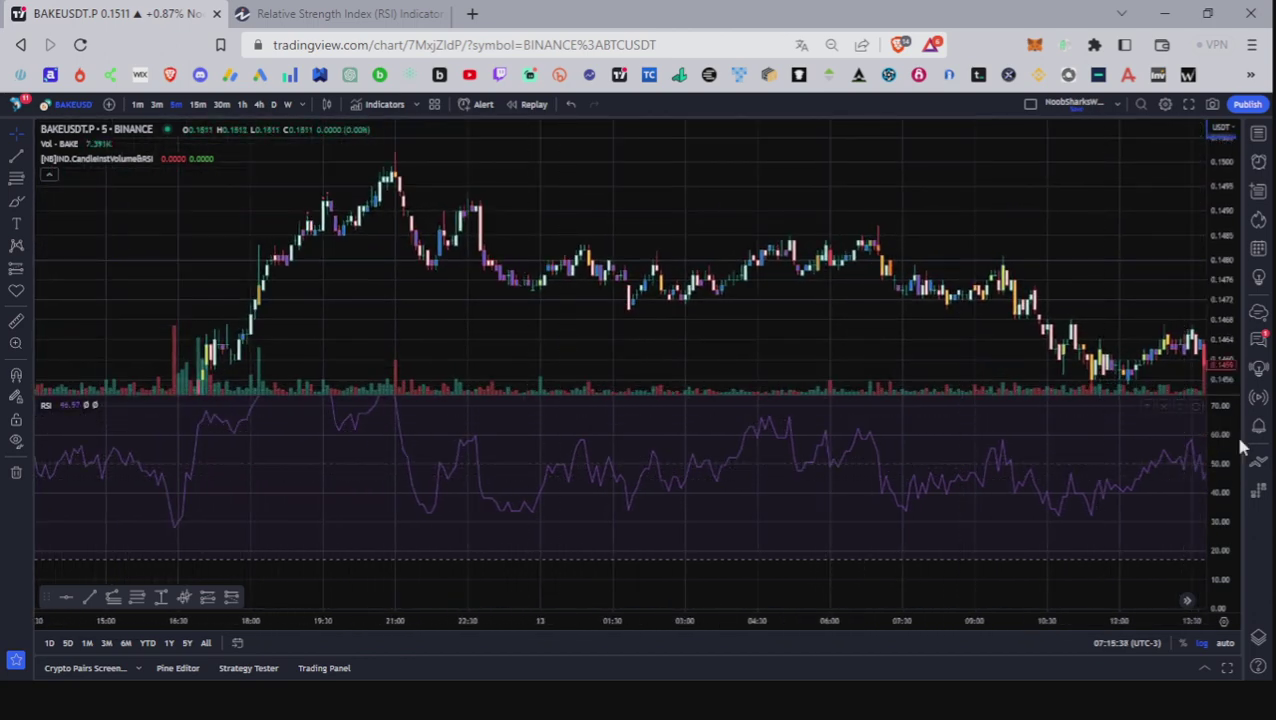
left_click_drag(1229, 428, 1229, 460)
left_click_drag(690, 456, 692, 513)
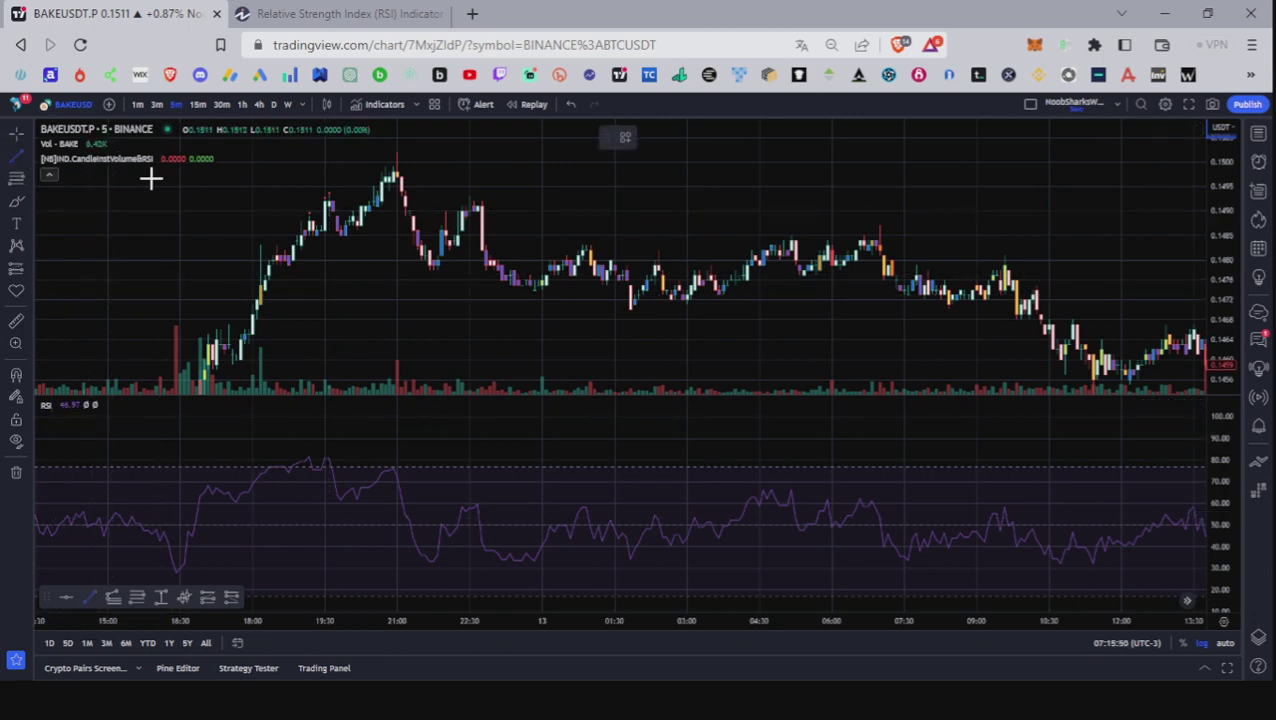
- Connect the two rising 12 May price highs, then draw a falling line across the RSI peaks
left_click(280, 218)
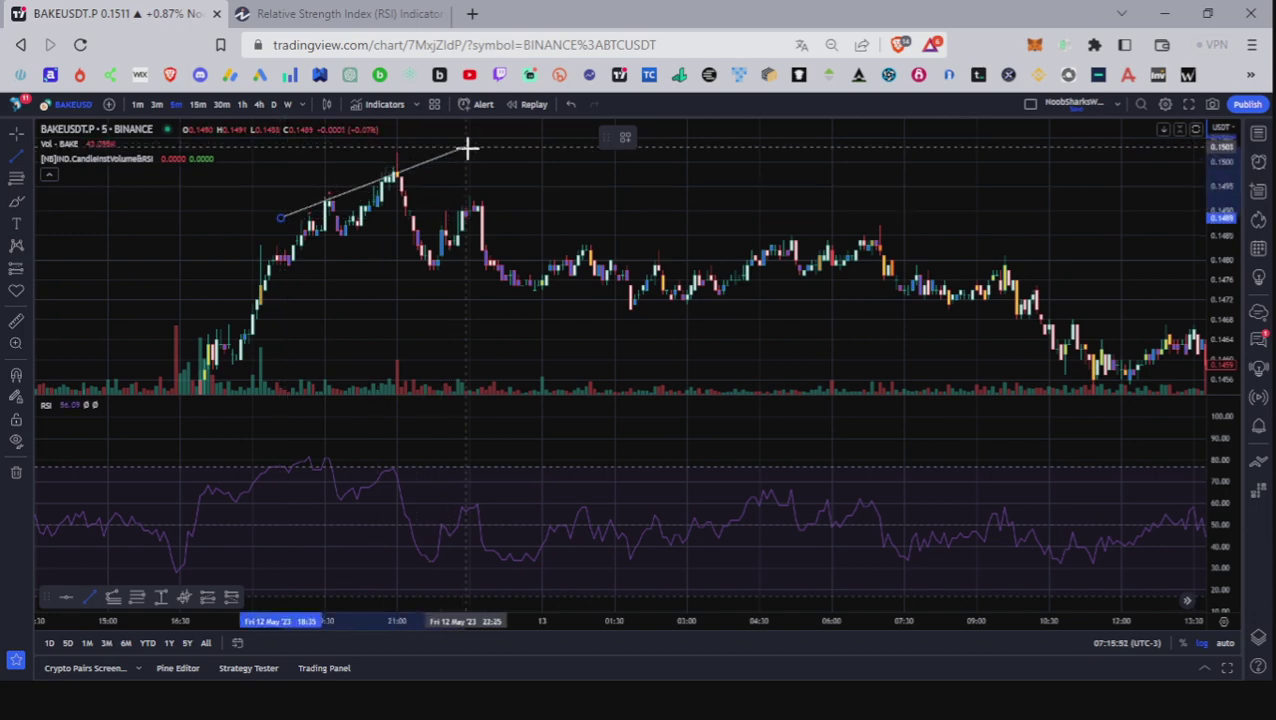
left_click(477, 144)
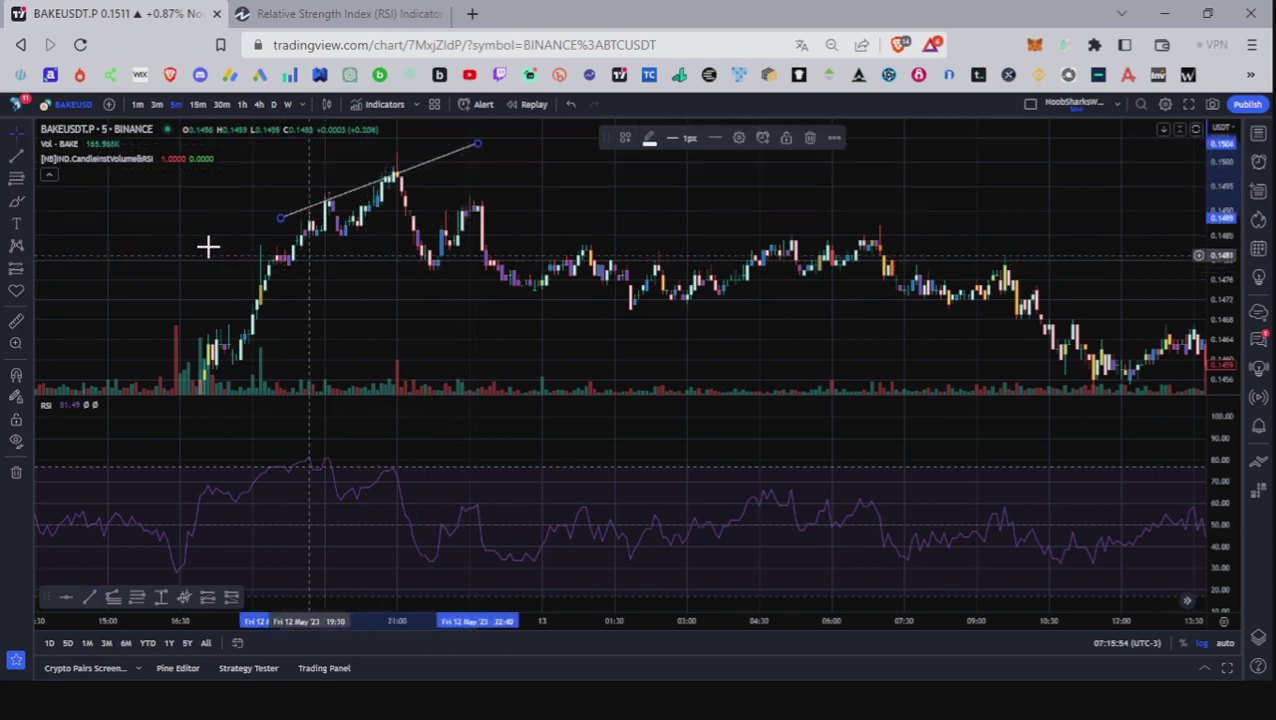
left_click(17, 157)
left_click(289, 447)
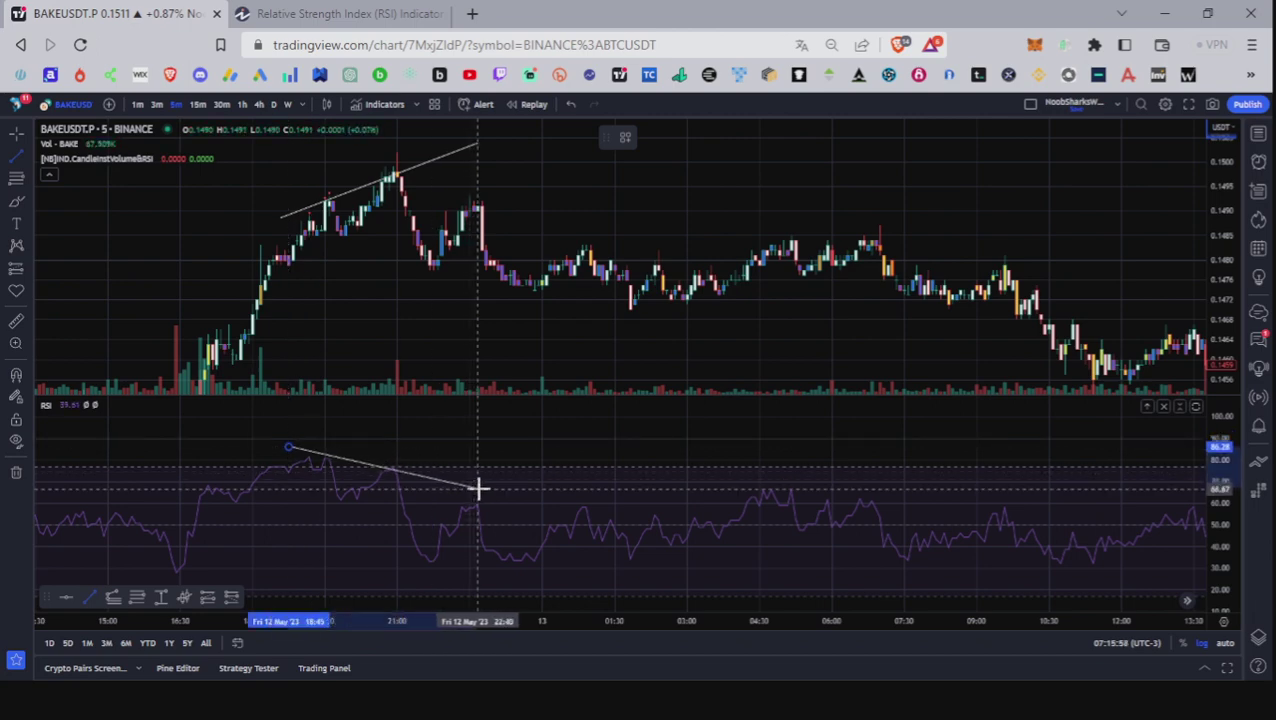
left_click(477, 488)
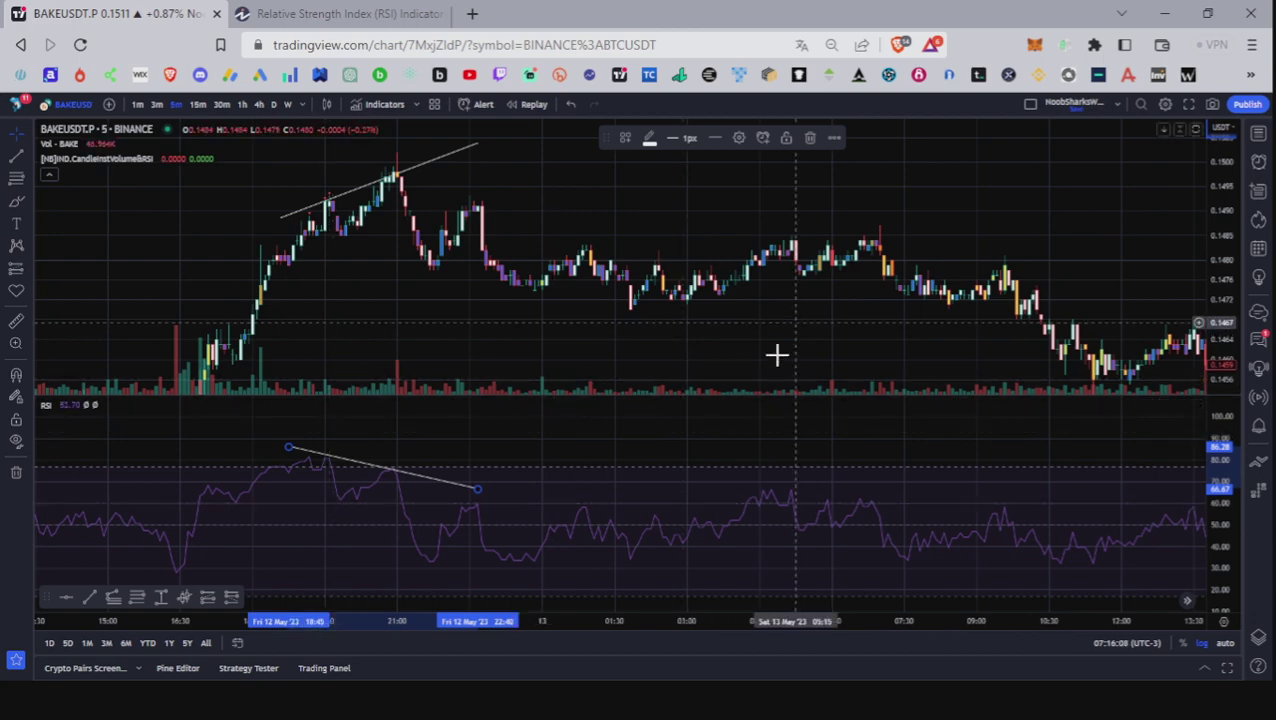
- Enlarge the price pane above the RSI pane and pan forward to the 14 May divergence lines
left_click_drag(749, 399, 749, 455)
left_click_drag(554, 368, 215, 368)
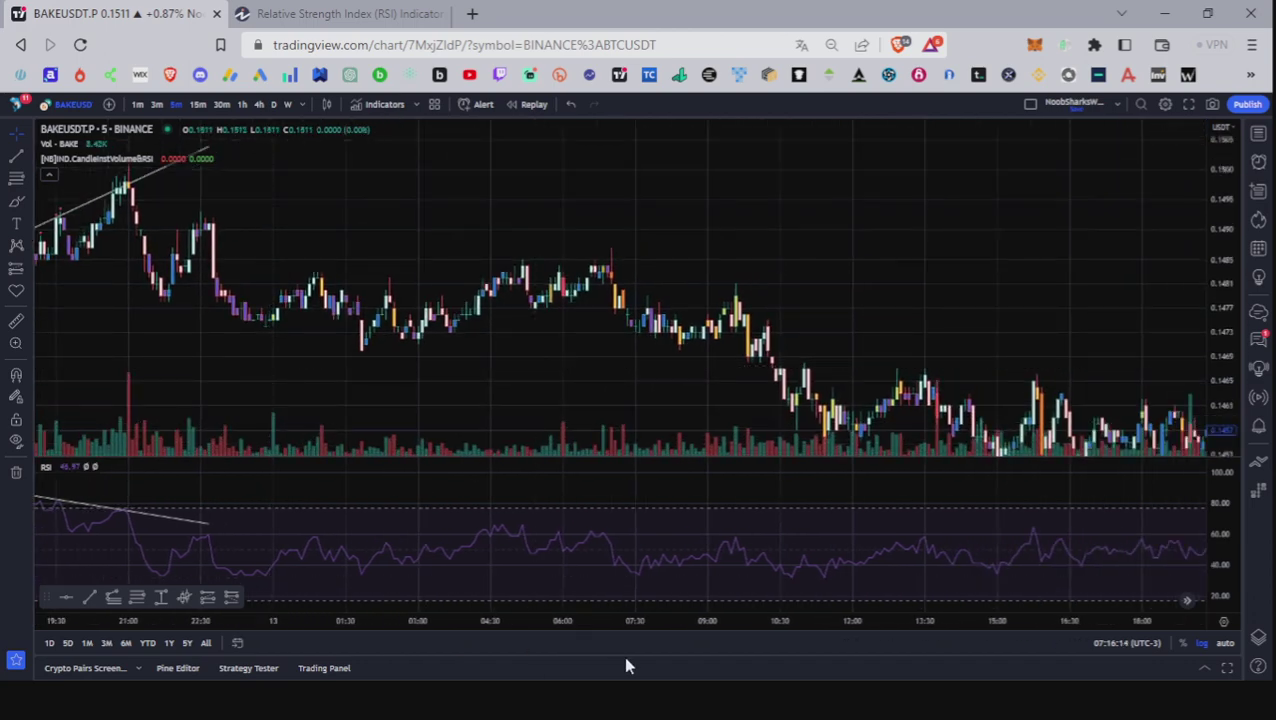
mouse_move(886, 262)
left_mouse_down()
mouse_move(270, 195)
mouse_move(720, 253)
mouse_move(320, 175)
left_mouse_up()
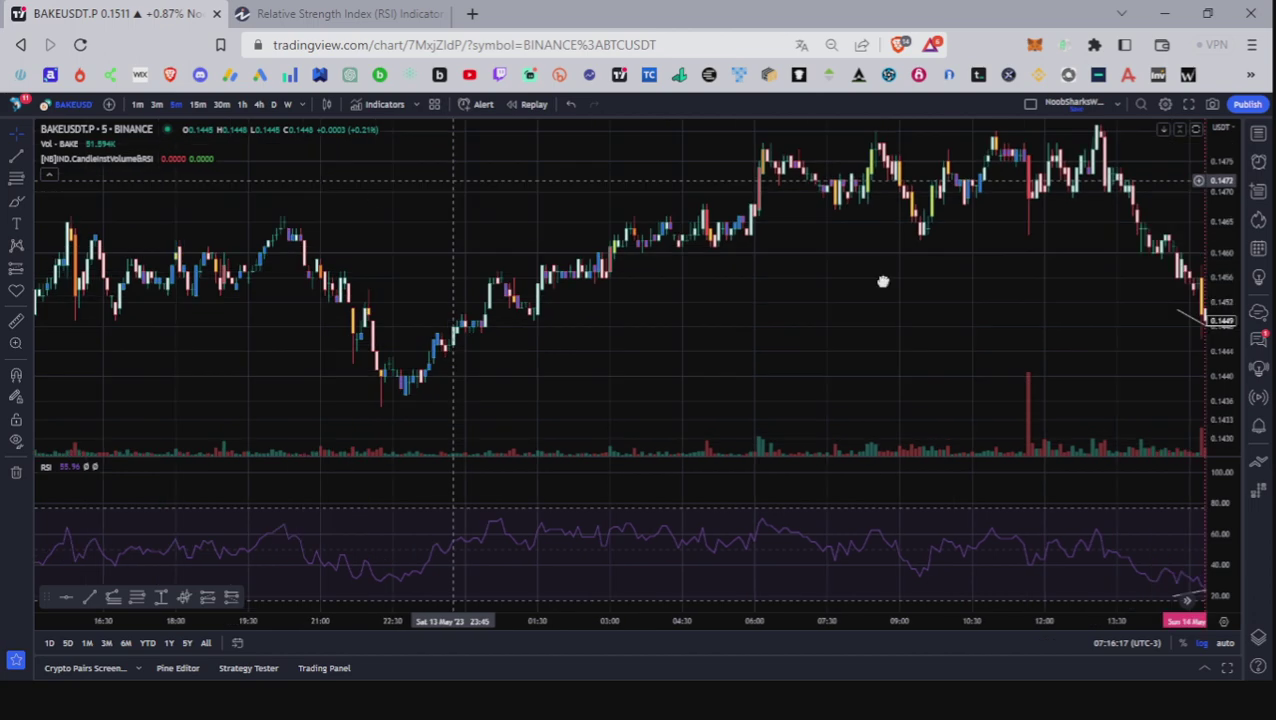
left_click_drag(715, 251, 545, 235)
left_click_drag(635, 373, 246, 392)
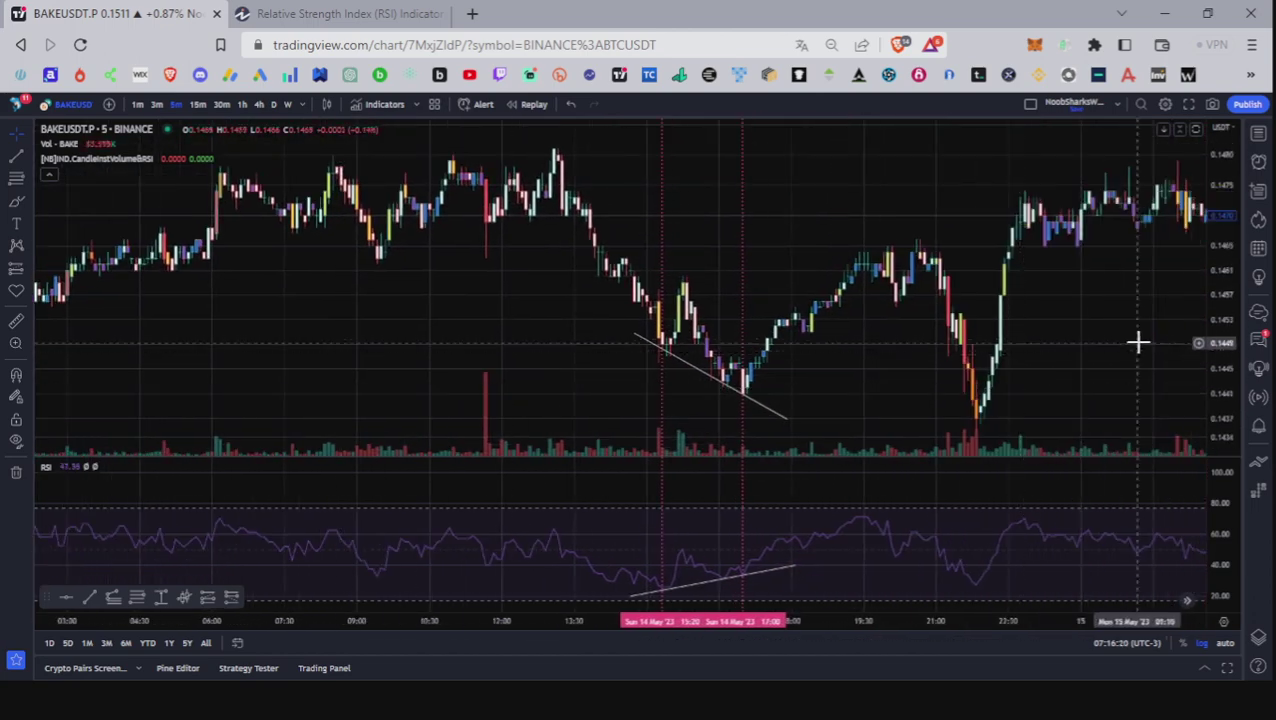
left_click_drag(926, 340, 590, 325)
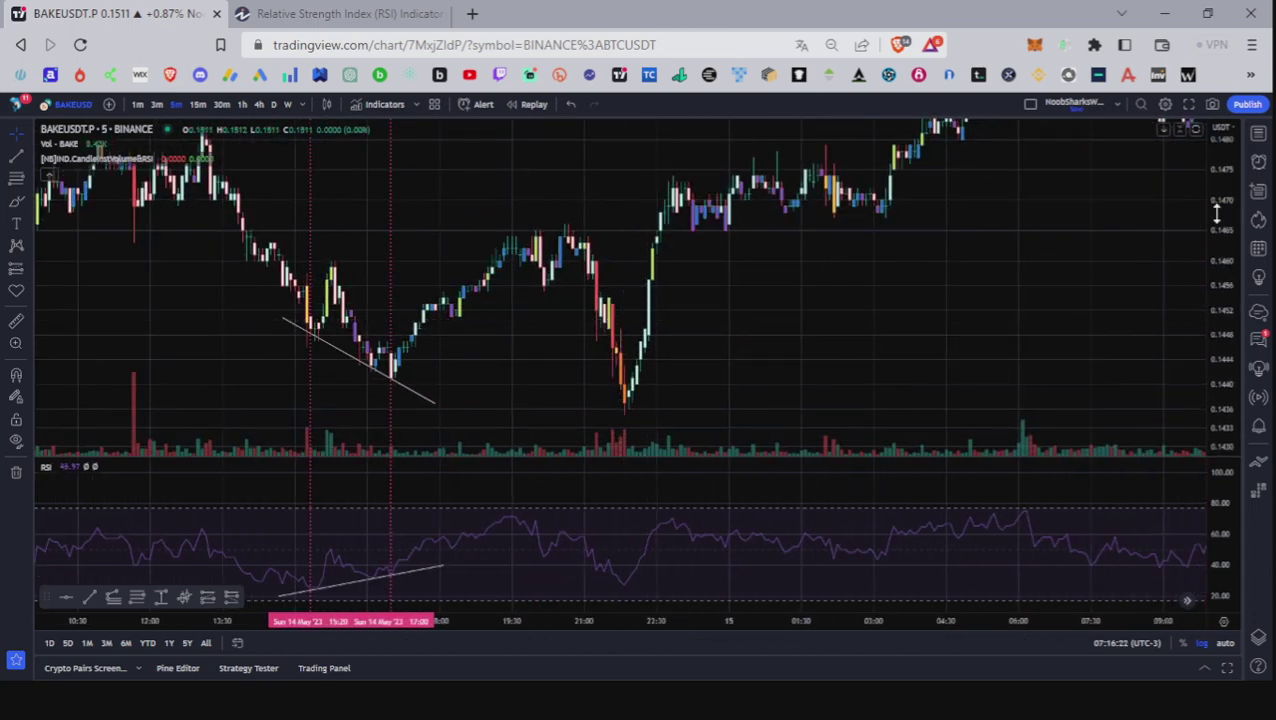
left_click_drag(1236, 210, 1236, 240)
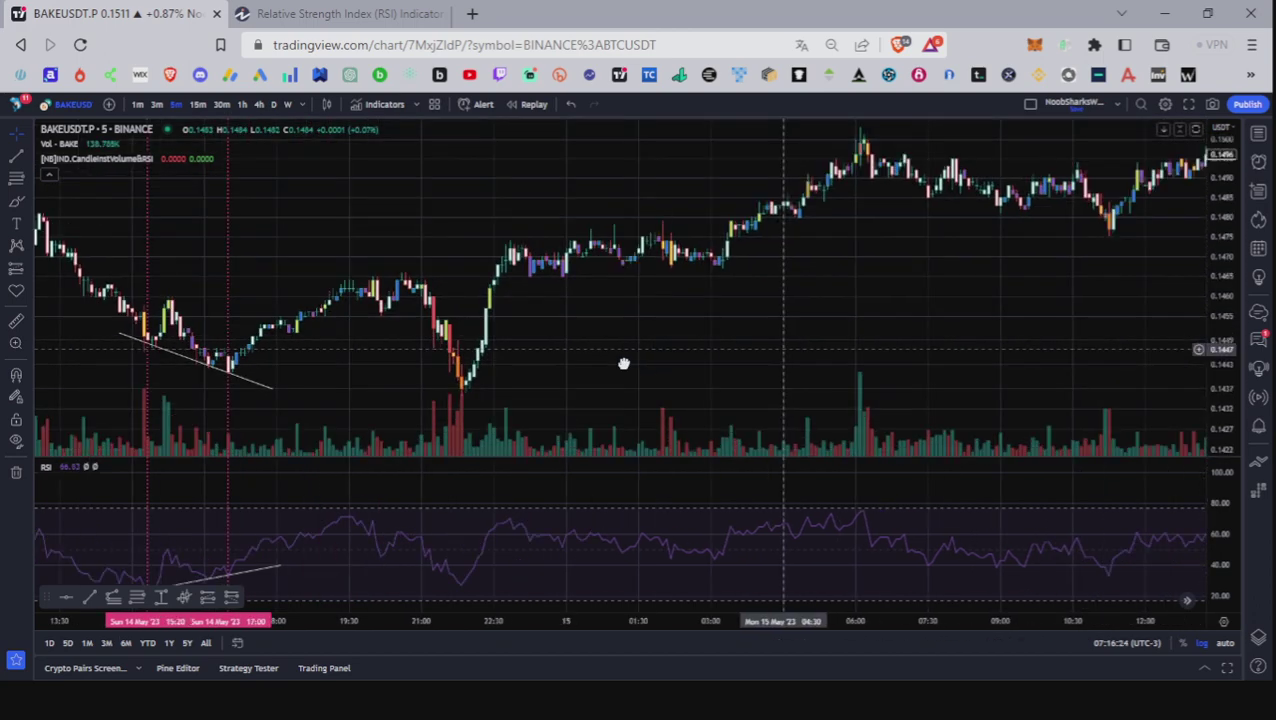